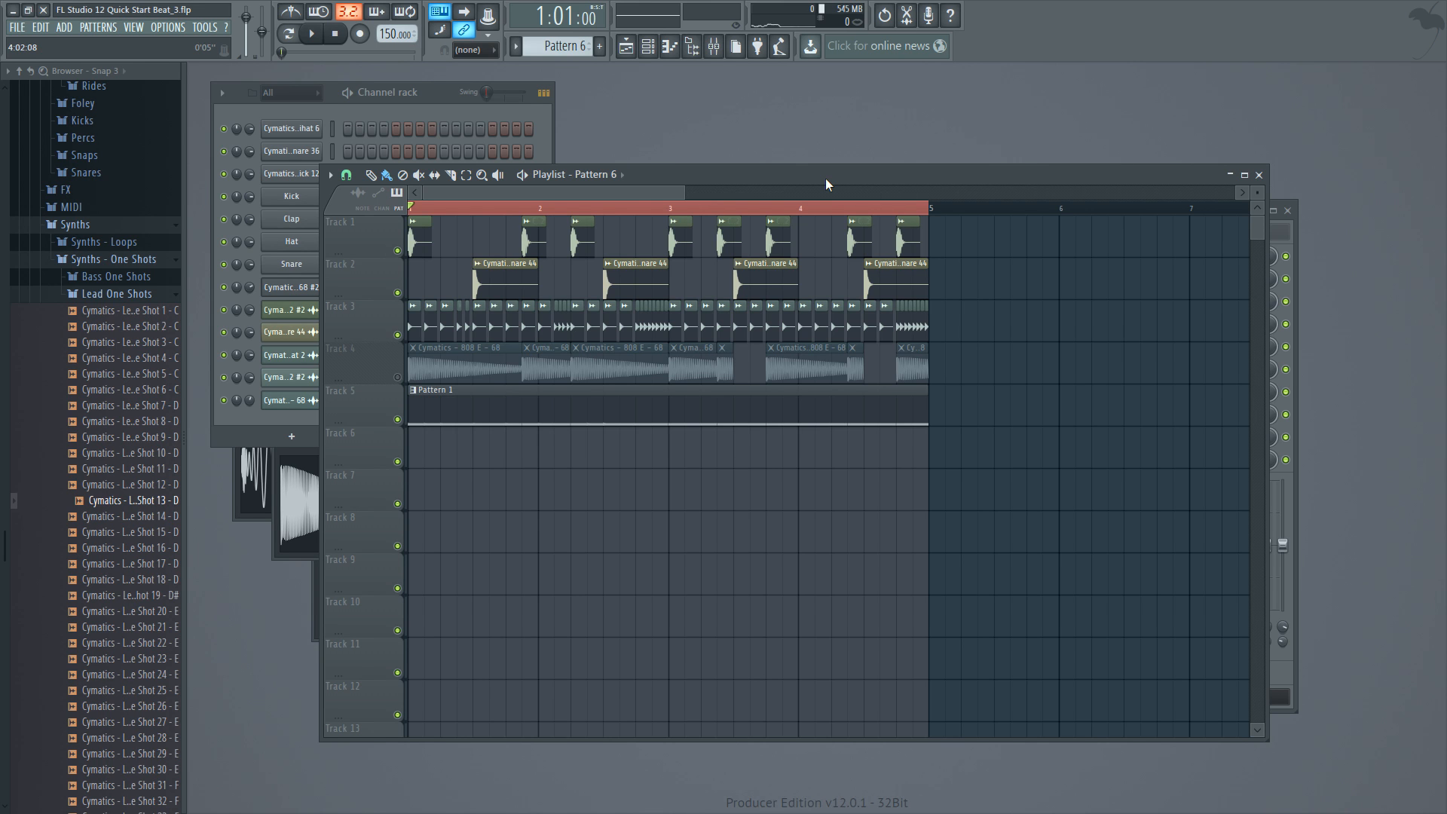
# - Collapse the Lead One Shots folder and open the Brass One Shots folder of the Savage Drums for Trap pack
pyautogui.click(151, 295)
pyautogui.press('space')
pyautogui.press('space')
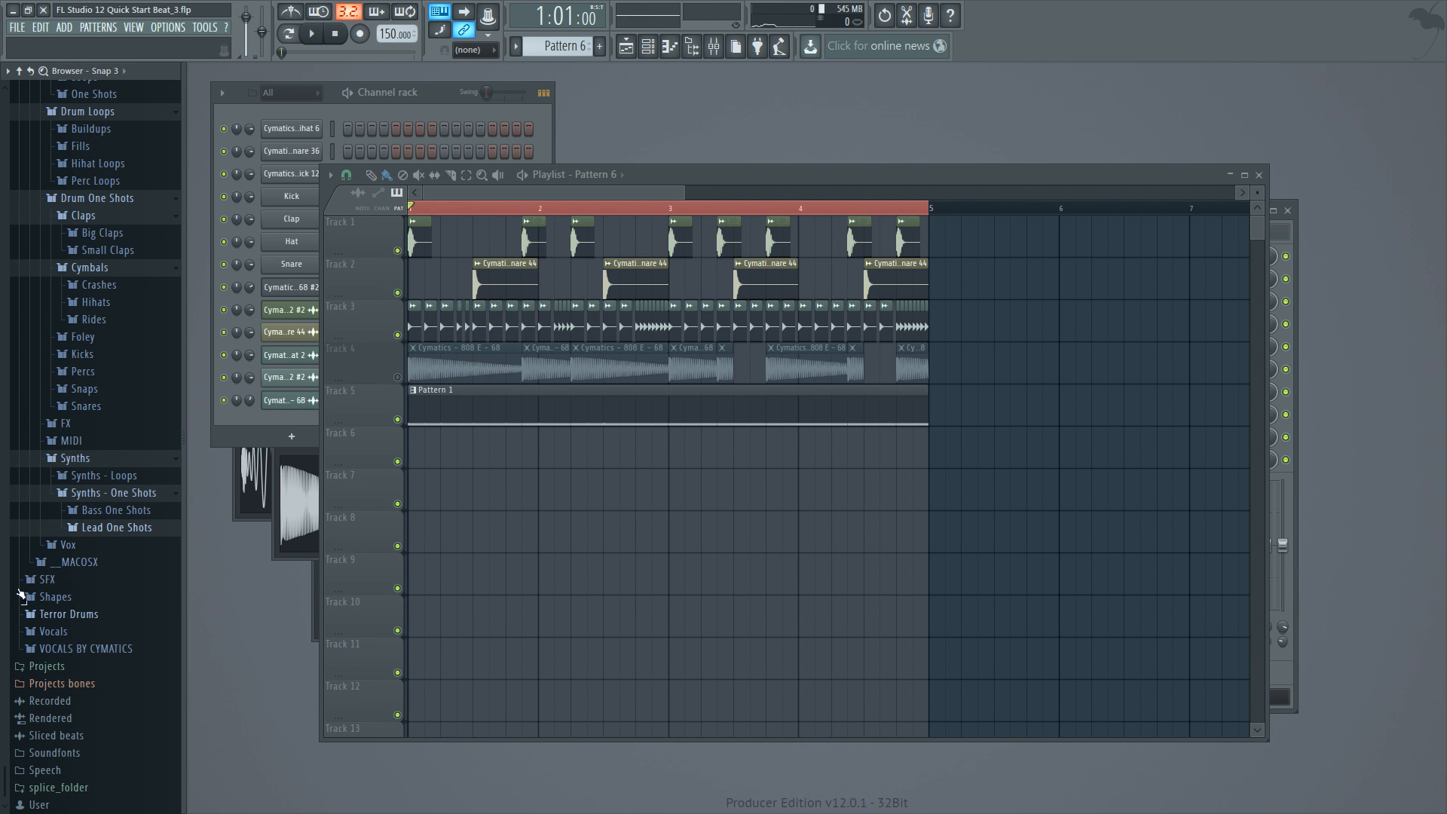
pyautogui.moveTo(5, 793); pyautogui.dragTo(25, 545)
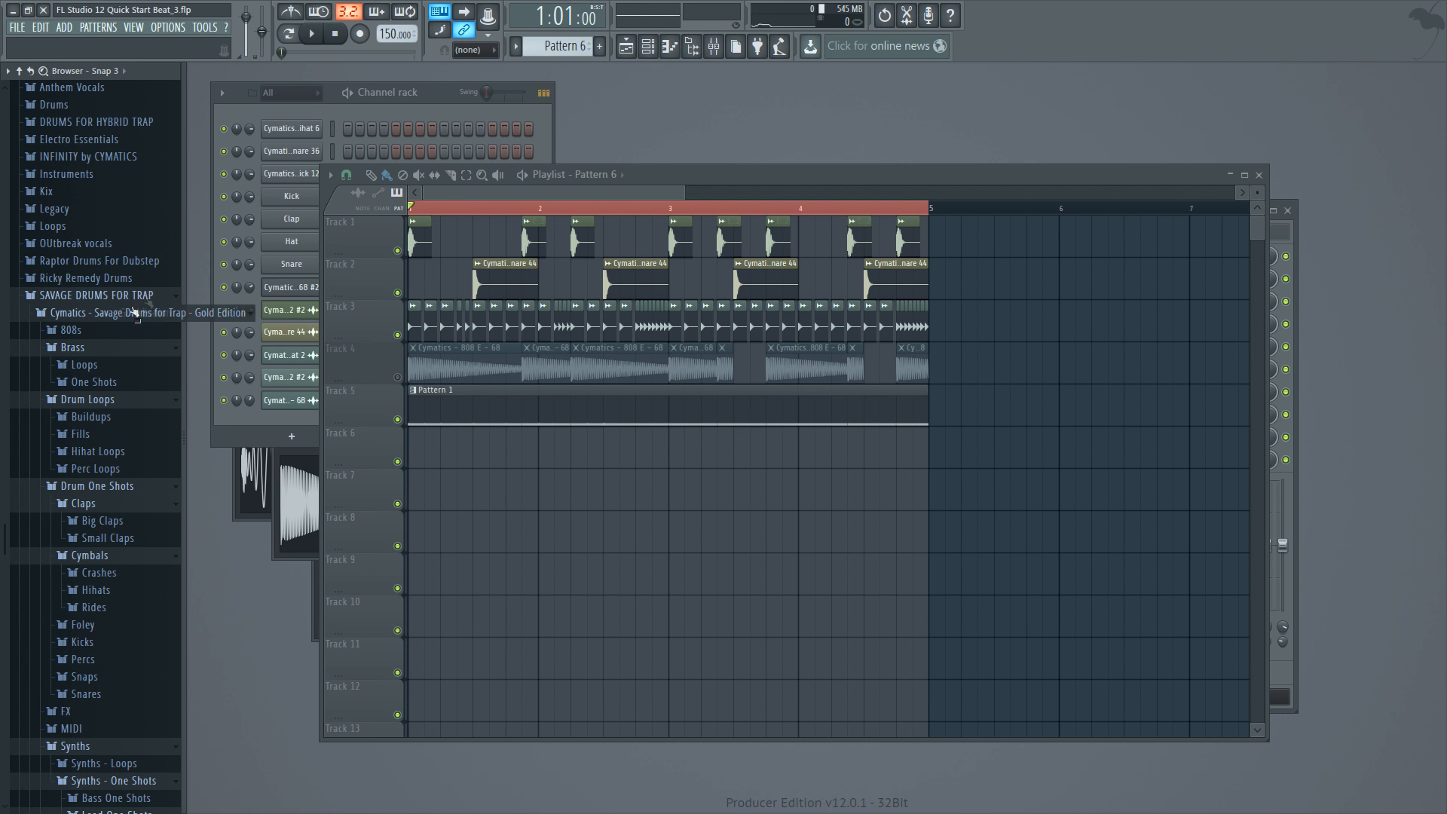
pyautogui.click(117, 383)
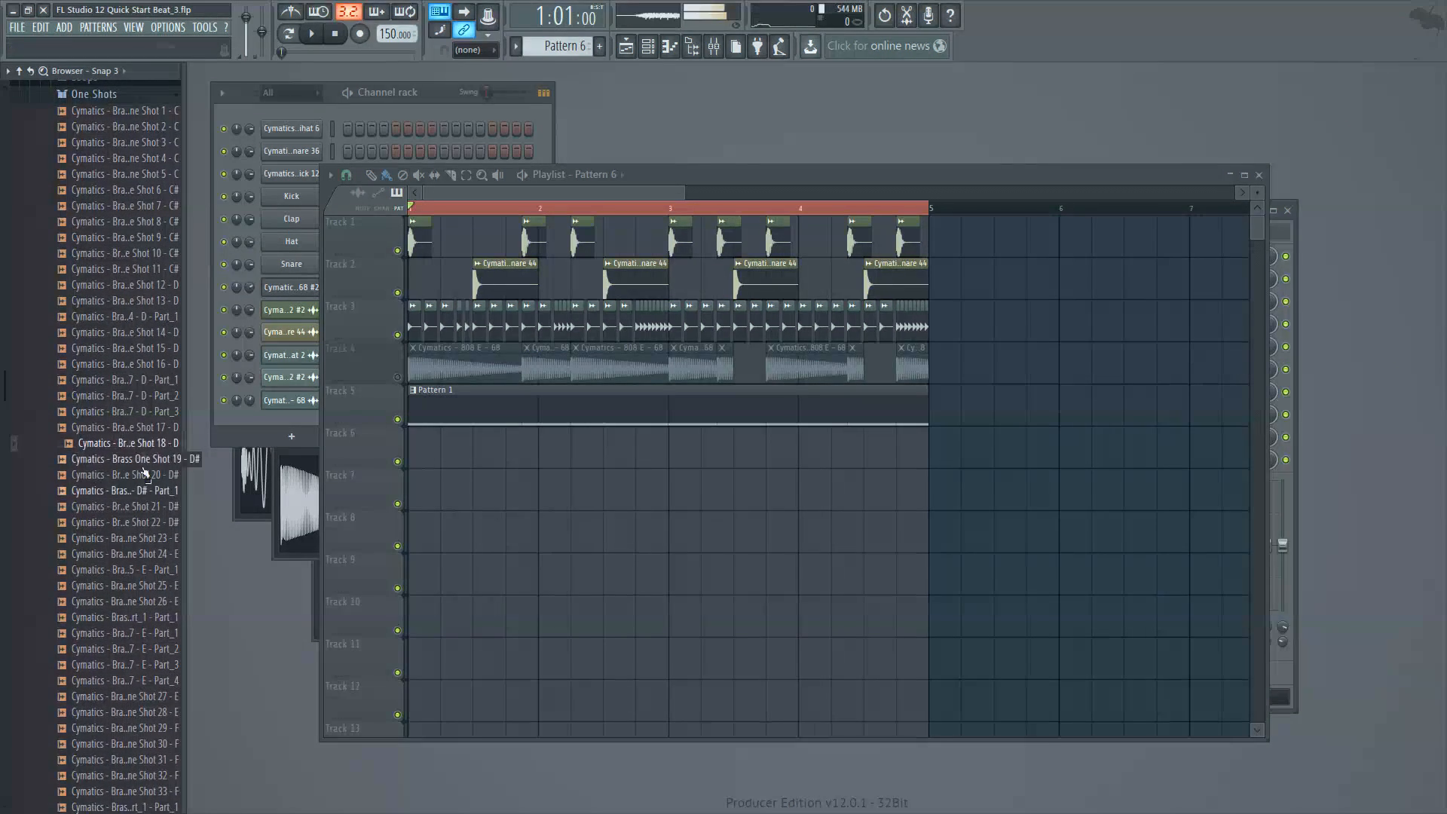
# - Audition several brass one shots and place Cymatics - Brass One Shot 25 - E at bar 1 of playlist track 6
pyautogui.click(146, 618)
pyautogui.click(142, 396)
pyautogui.click(161, 619)
pyautogui.click(164, 591)
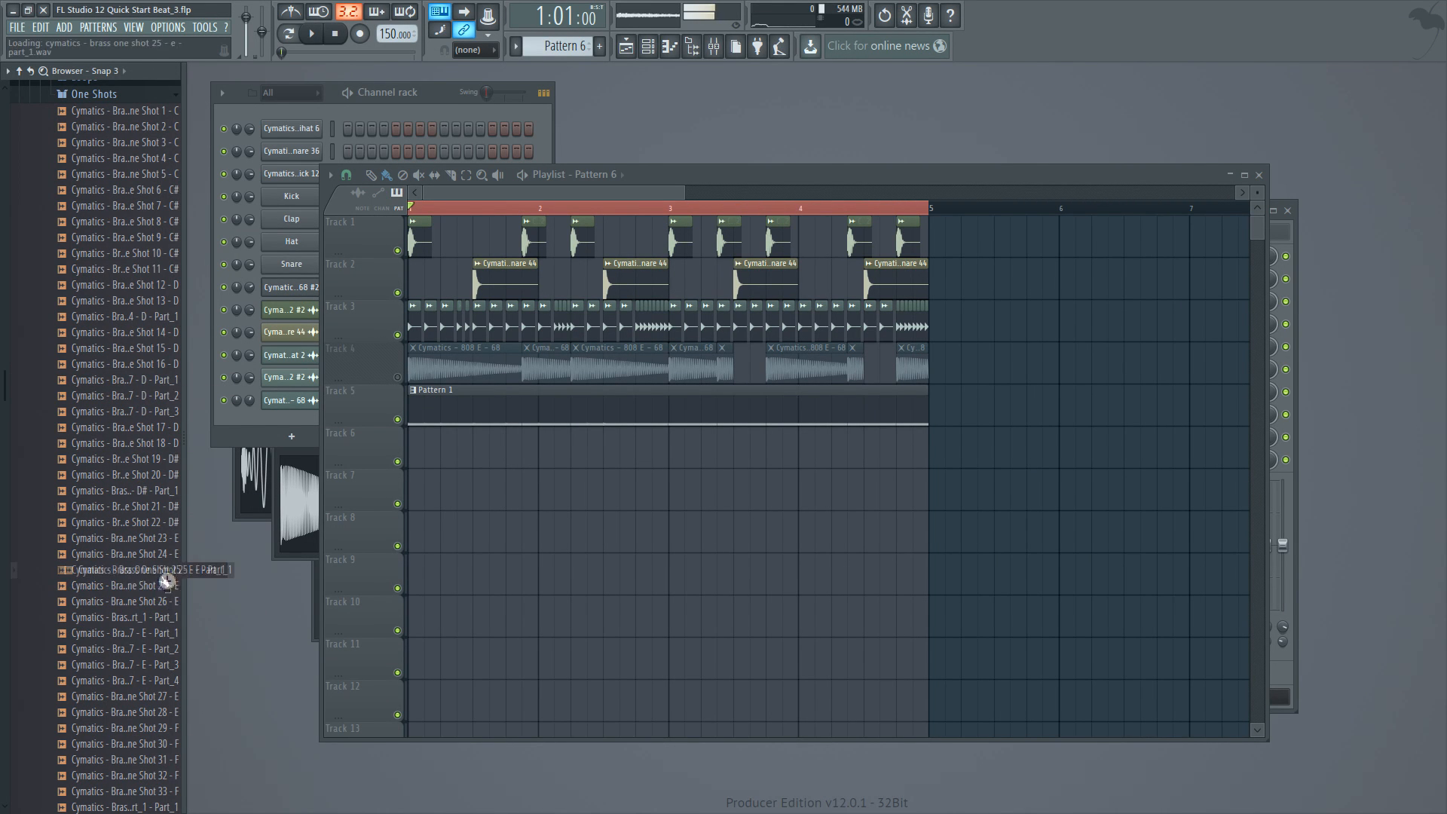
pyautogui.moveTo(161, 588); pyautogui.dragTo(436, 449)
pyautogui.press('space')
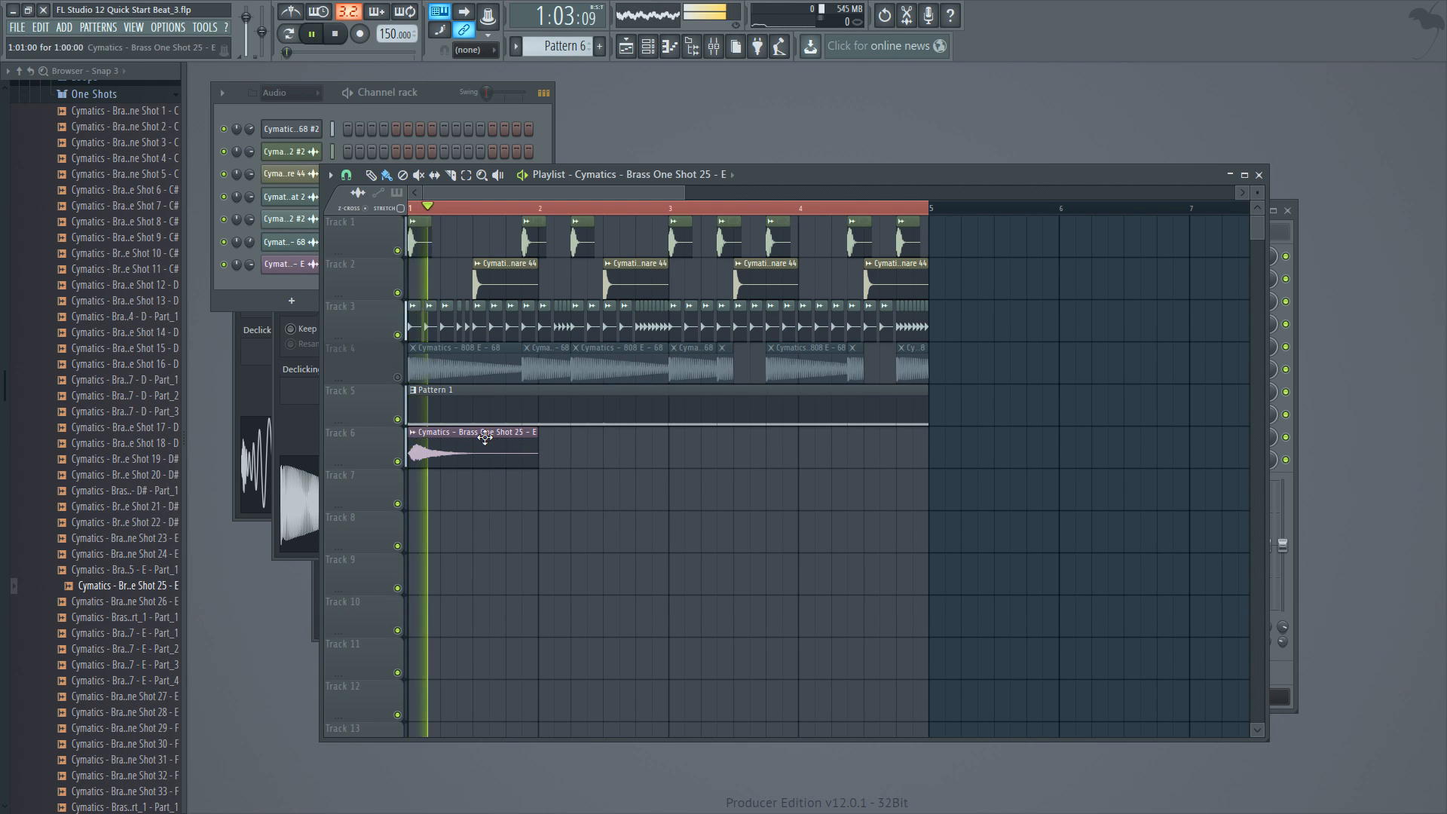
# - Lower the channel volume of the brass one shot in its sample settings and return to the playlist
pyautogui.doubleClick(493, 443)
pyautogui.moveTo(643, 303); pyautogui.dragTo(643, 326)
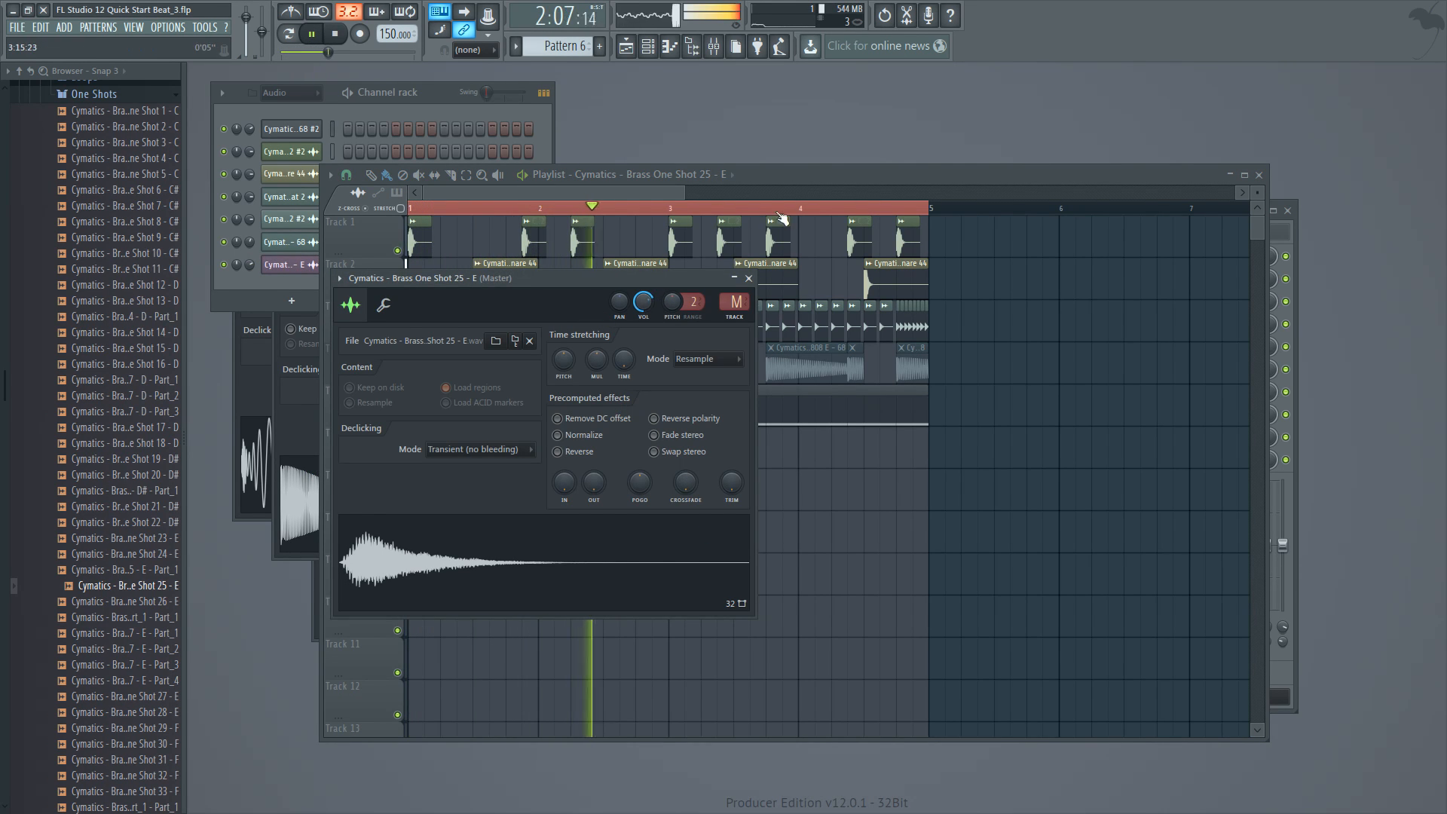
pyautogui.click(795, 180)
# - Place a second brass one-shot clip at bar 3 of track 6 while listening to the beat
pyautogui.press('space')
pyautogui.press('space')
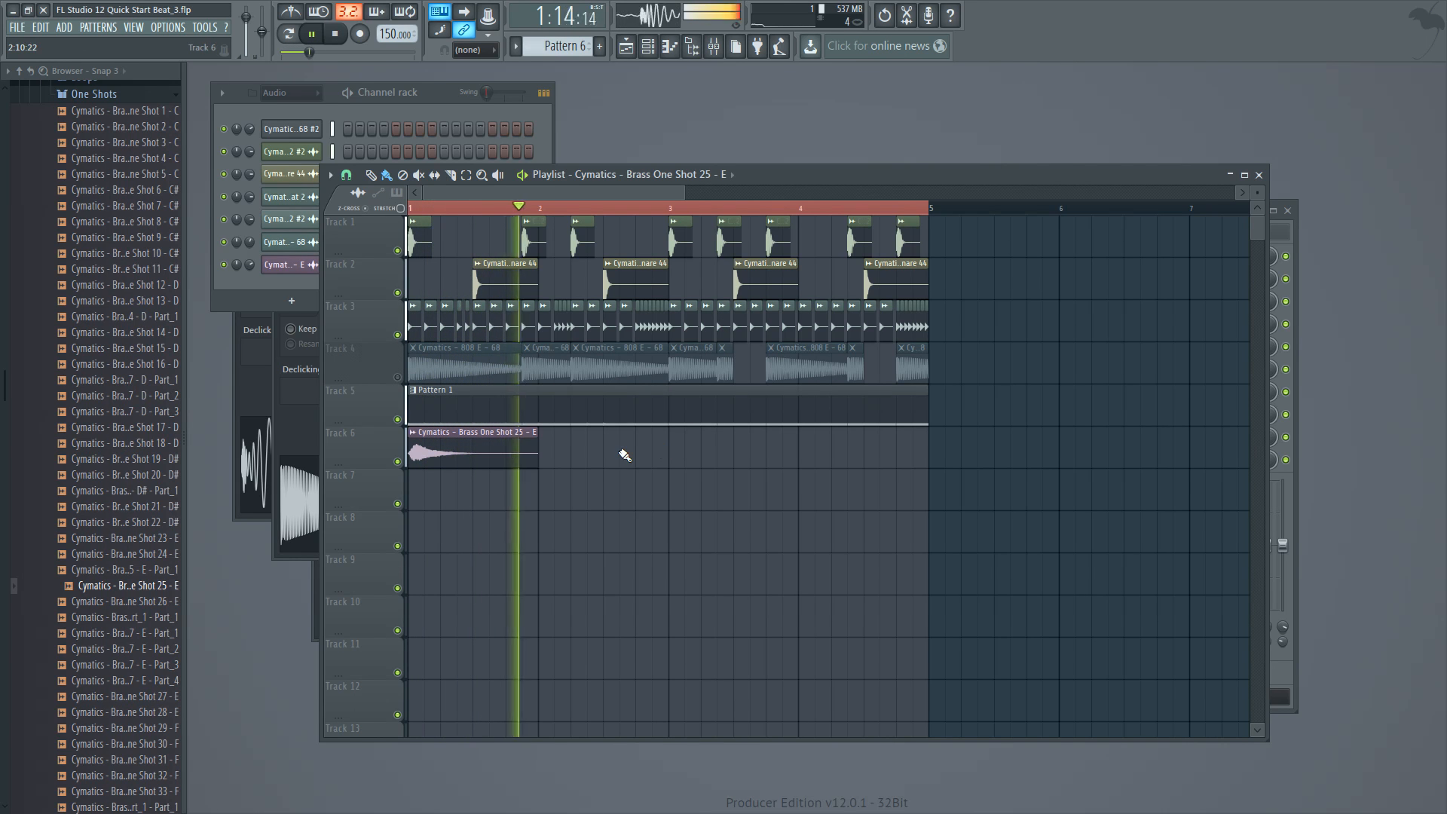
pyautogui.click(682, 457)
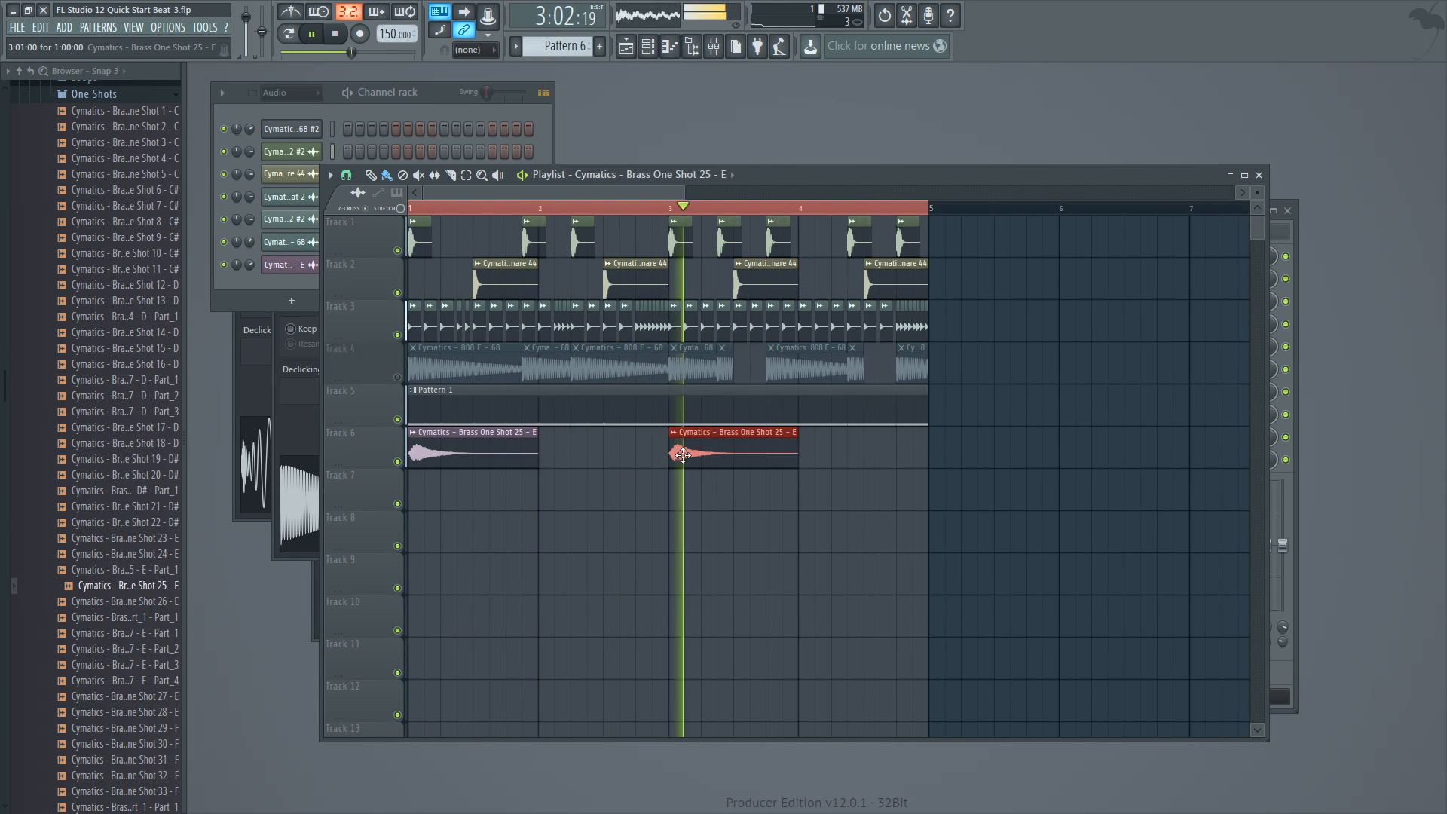
pyautogui.press('space')
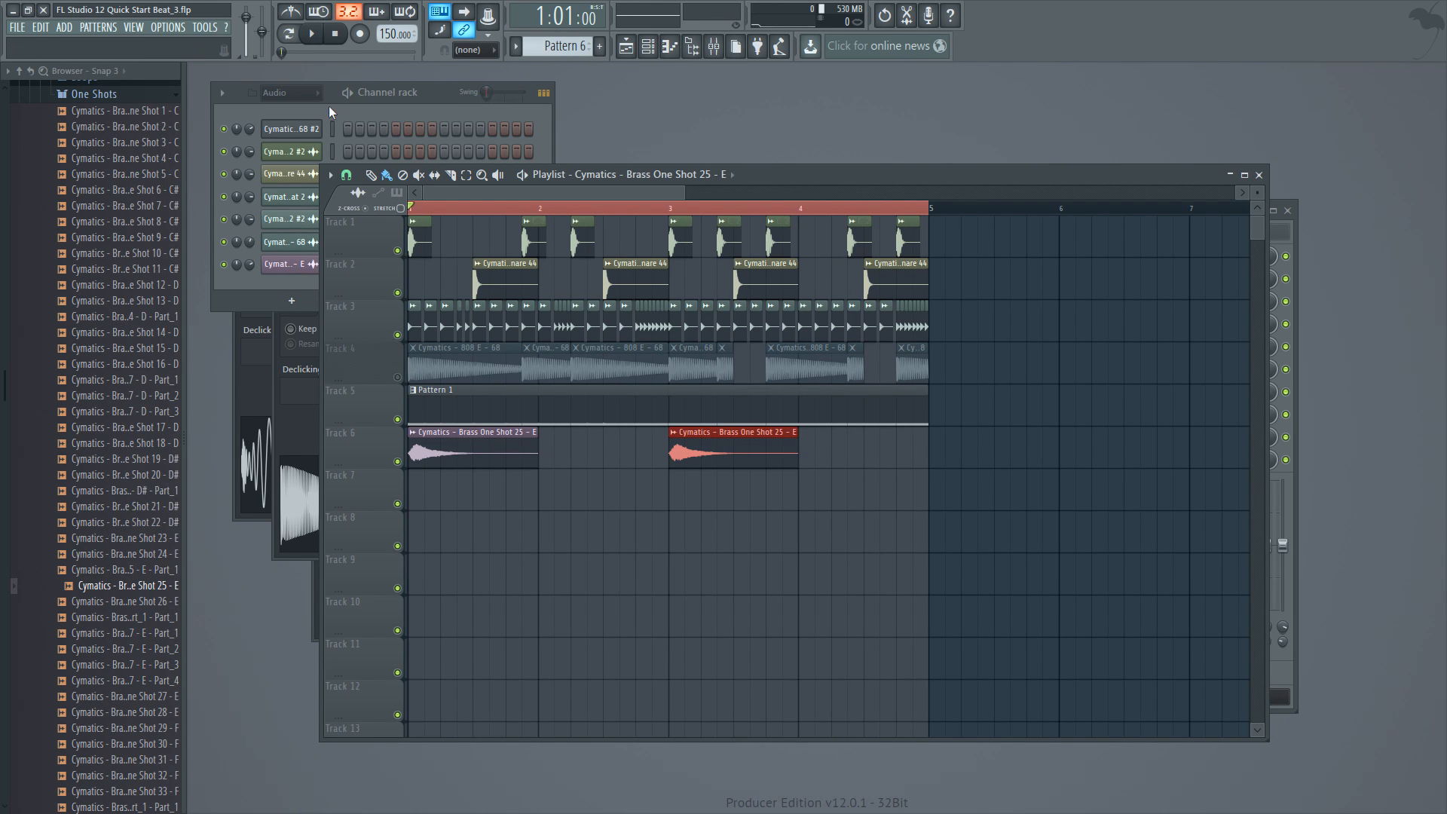
# - Switch to Pattern 4 and collapse the brass One Shots folder in the browser
pyautogui.moveTo(567, 46)
pyautogui.mouseDown()
pyautogui.moveTo(566, 68)
pyautogui.moveTo(567, 31)
pyautogui.mouseUp()
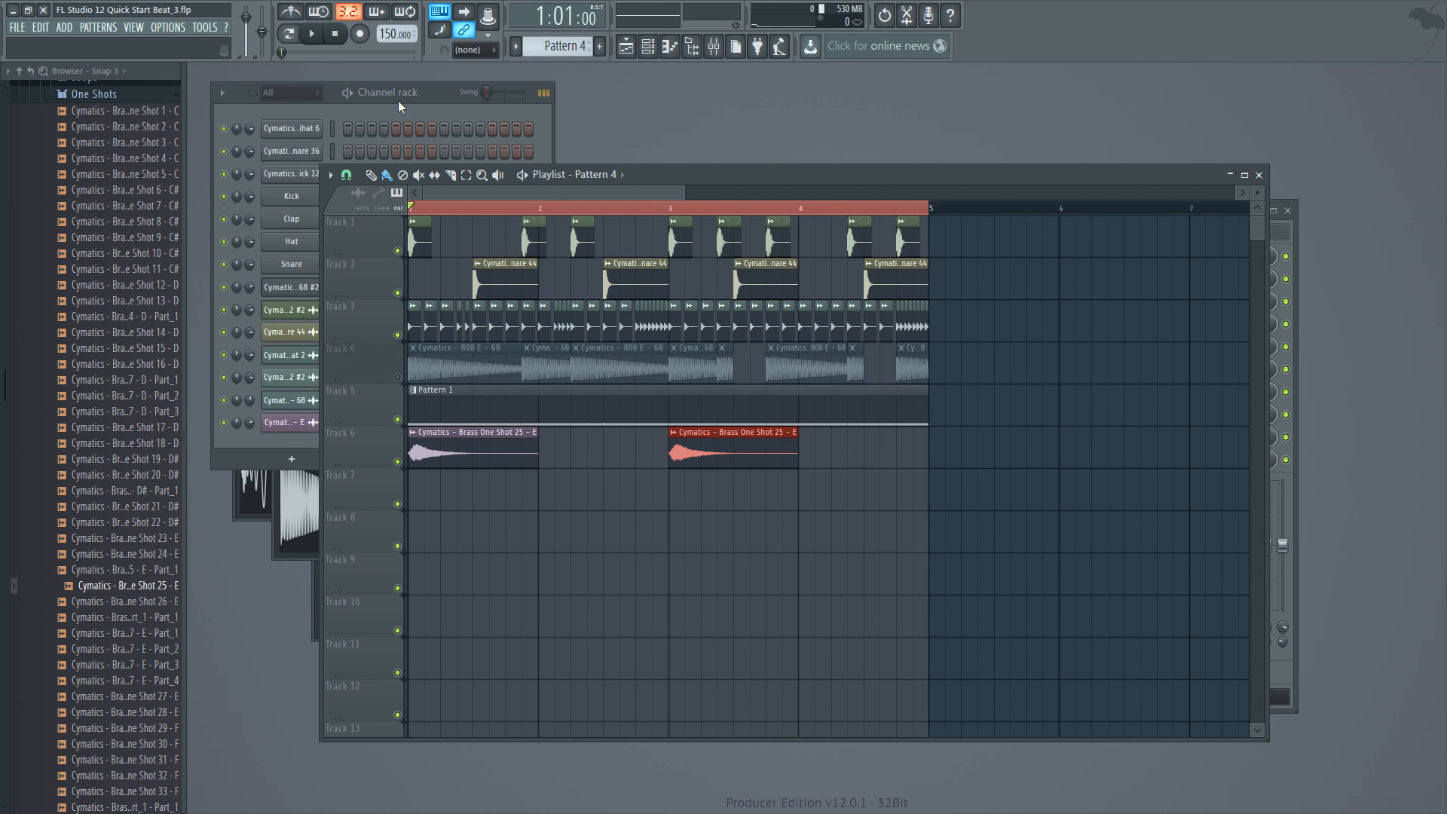
pyautogui.click(398, 102)
pyautogui.click(92, 96)
pyautogui.scroll(15, 113, 362)
pyautogui.click(804, 173)
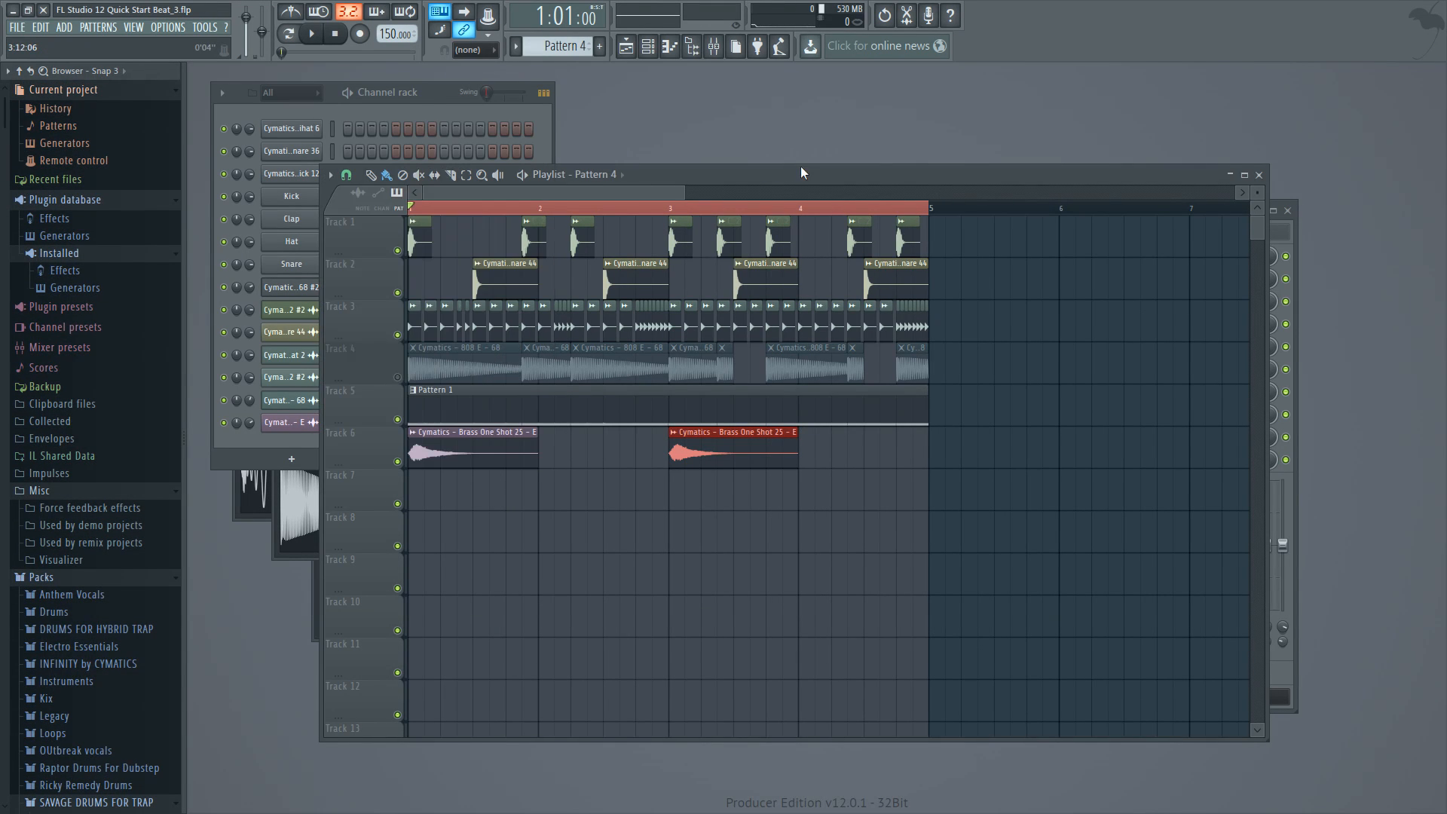
# - Insert a Serum channel and load its PLUCK - Tropico preset
pyautogui.rightClick(286, 130)
pyautogui.moveTo(373, 198)
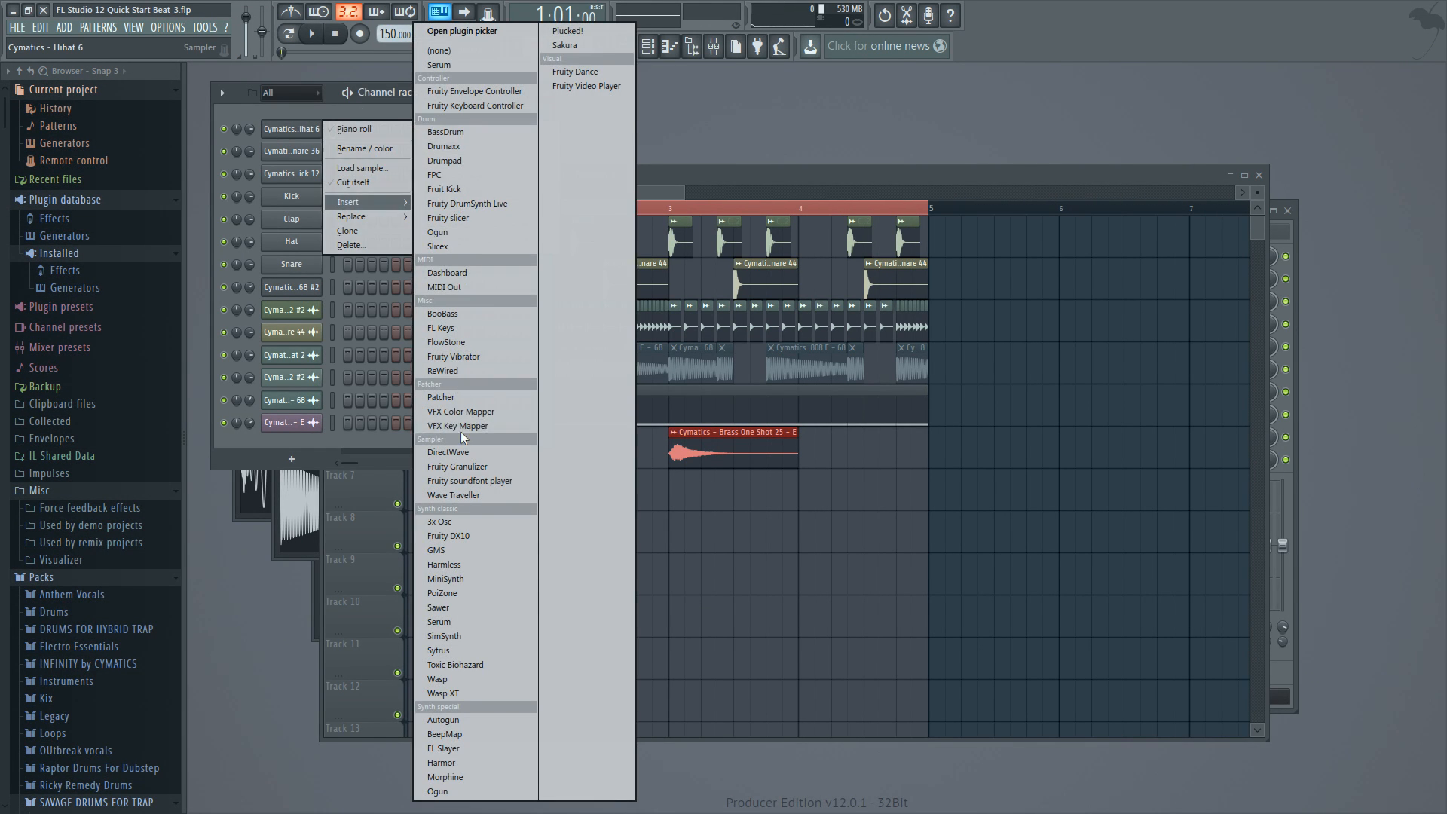
pyautogui.click(472, 620)
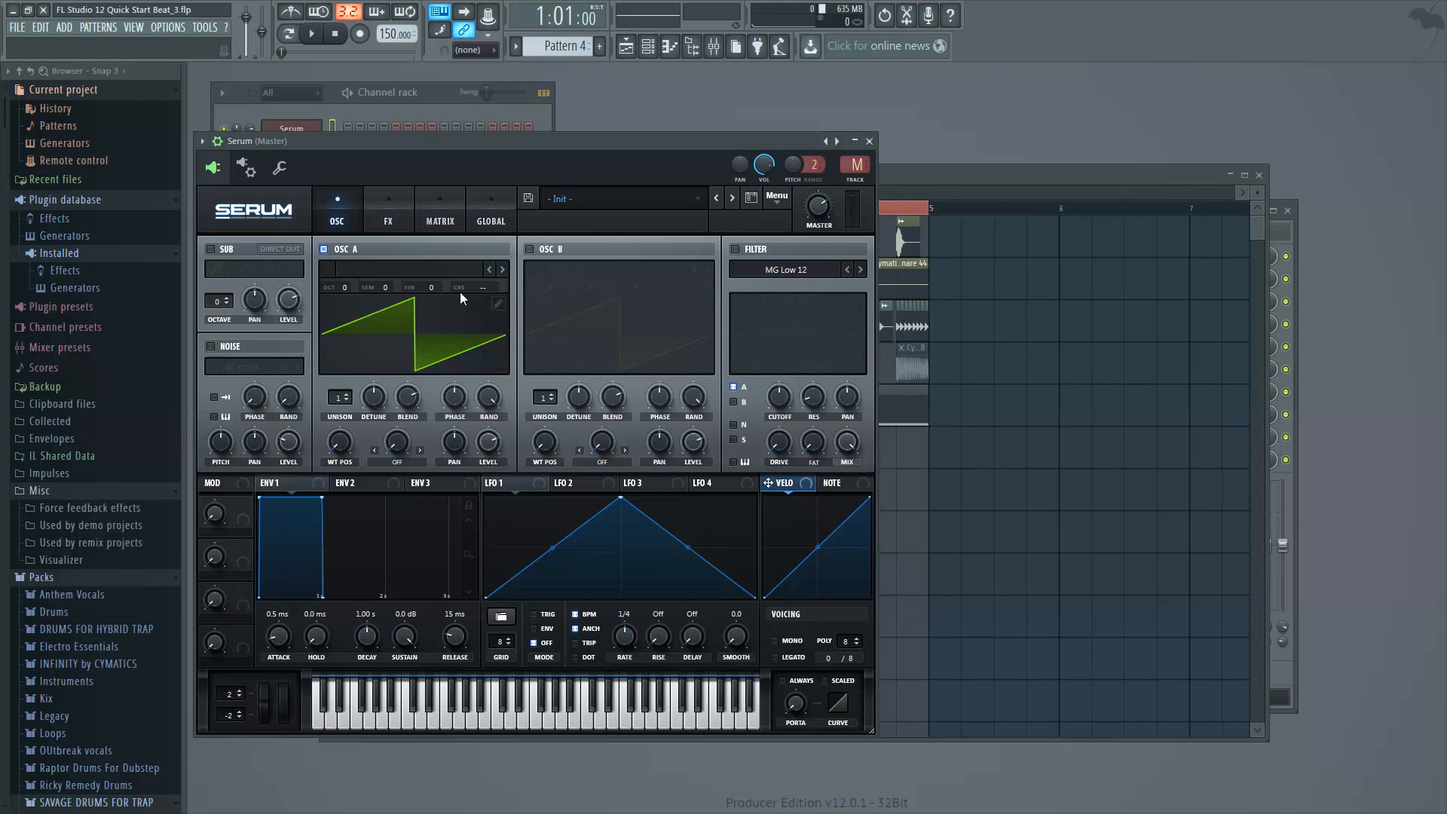
pyautogui.moveTo(522, 146); pyautogui.dragTo(549, 138)
pyautogui.click(807, 193)
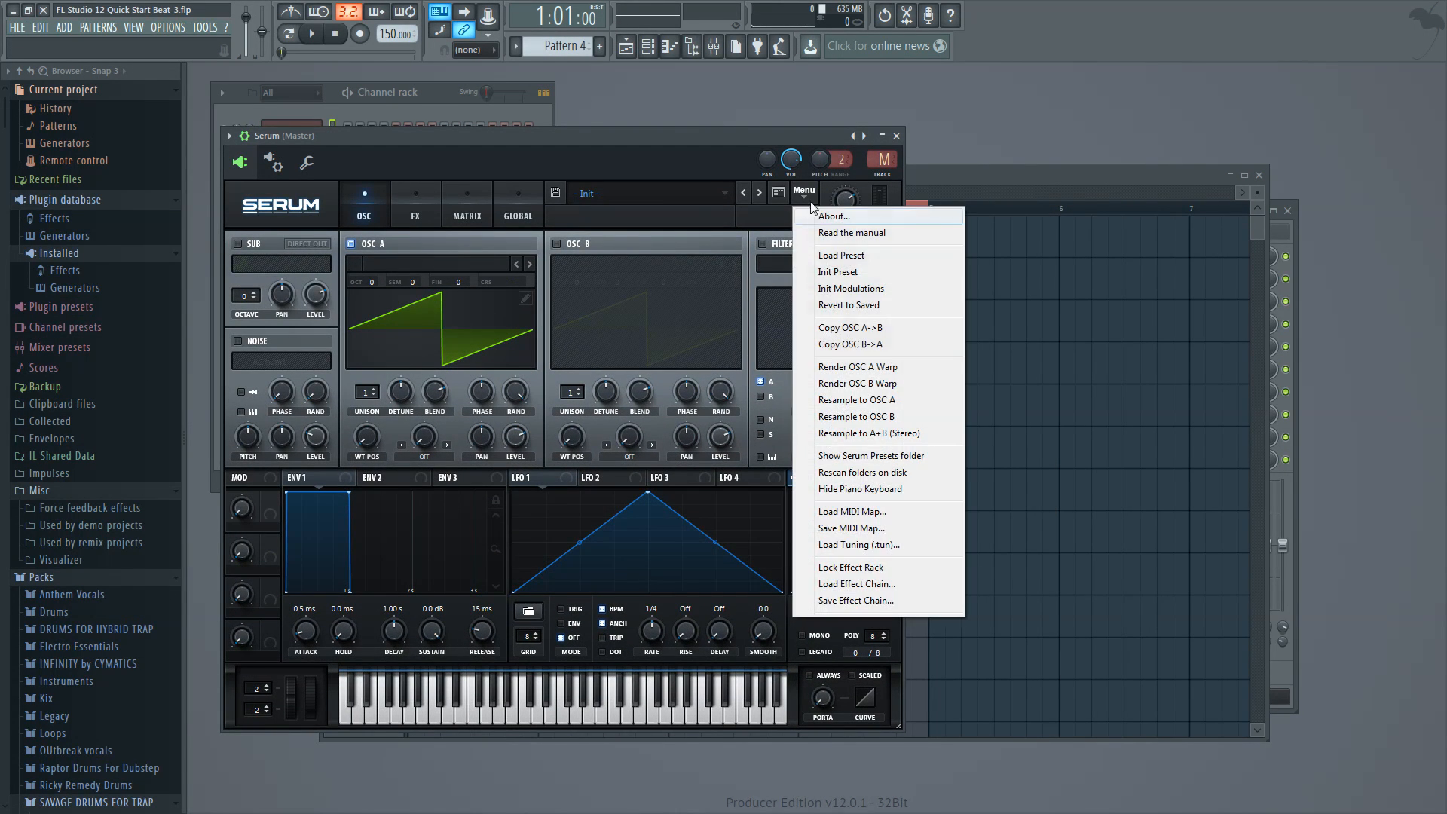
pyautogui.click(571, 155)
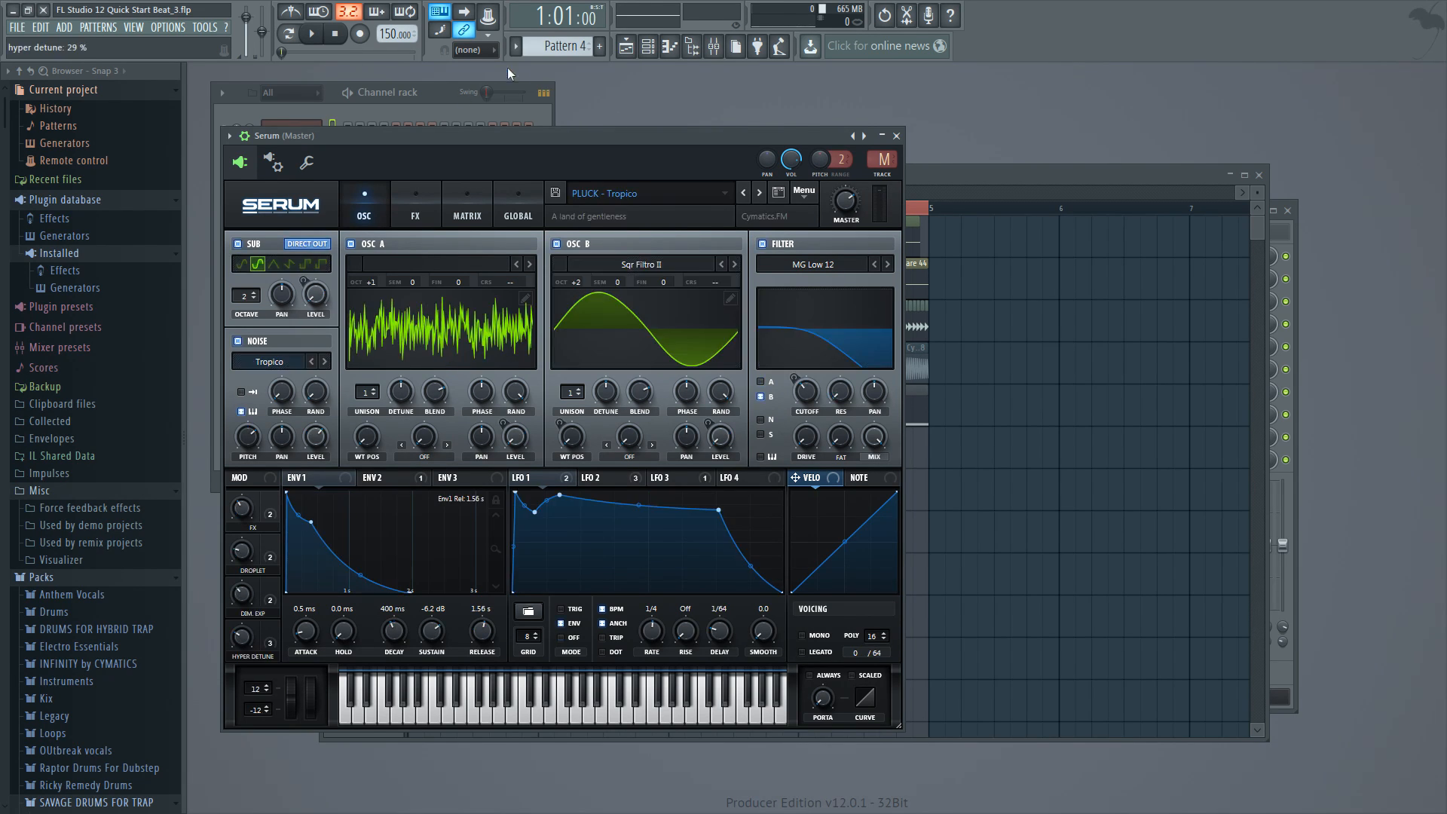
# - Open the piano roll of the Serum channel for Pattern 4
pyautogui.click(426, 110)
pyautogui.rightClick(317, 127)
pyautogui.click(326, 129)
pyautogui.click(469, 401)
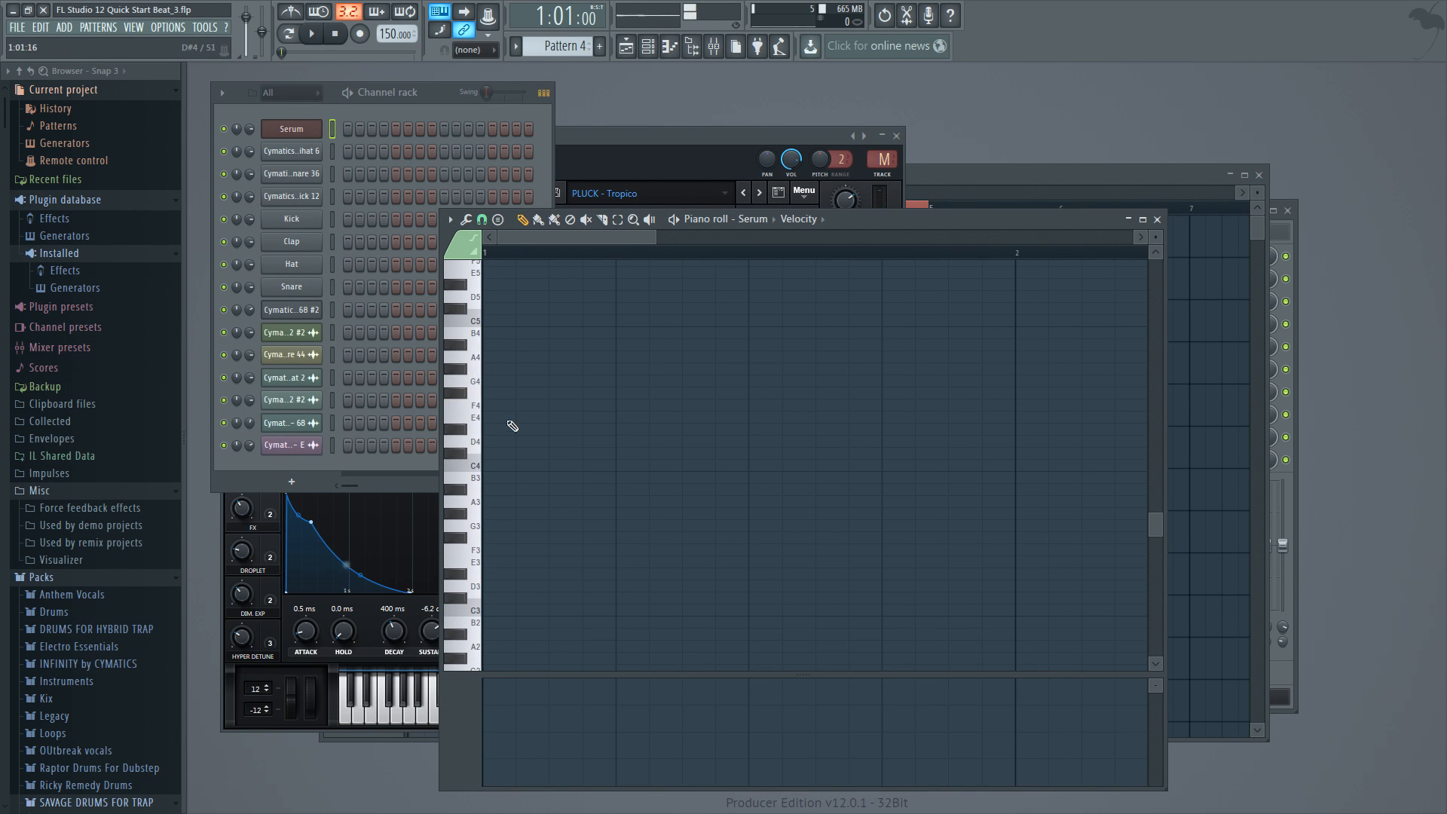
pyautogui.click(459, 405)
pyautogui.press('F5')
pyautogui.click(332, 128)
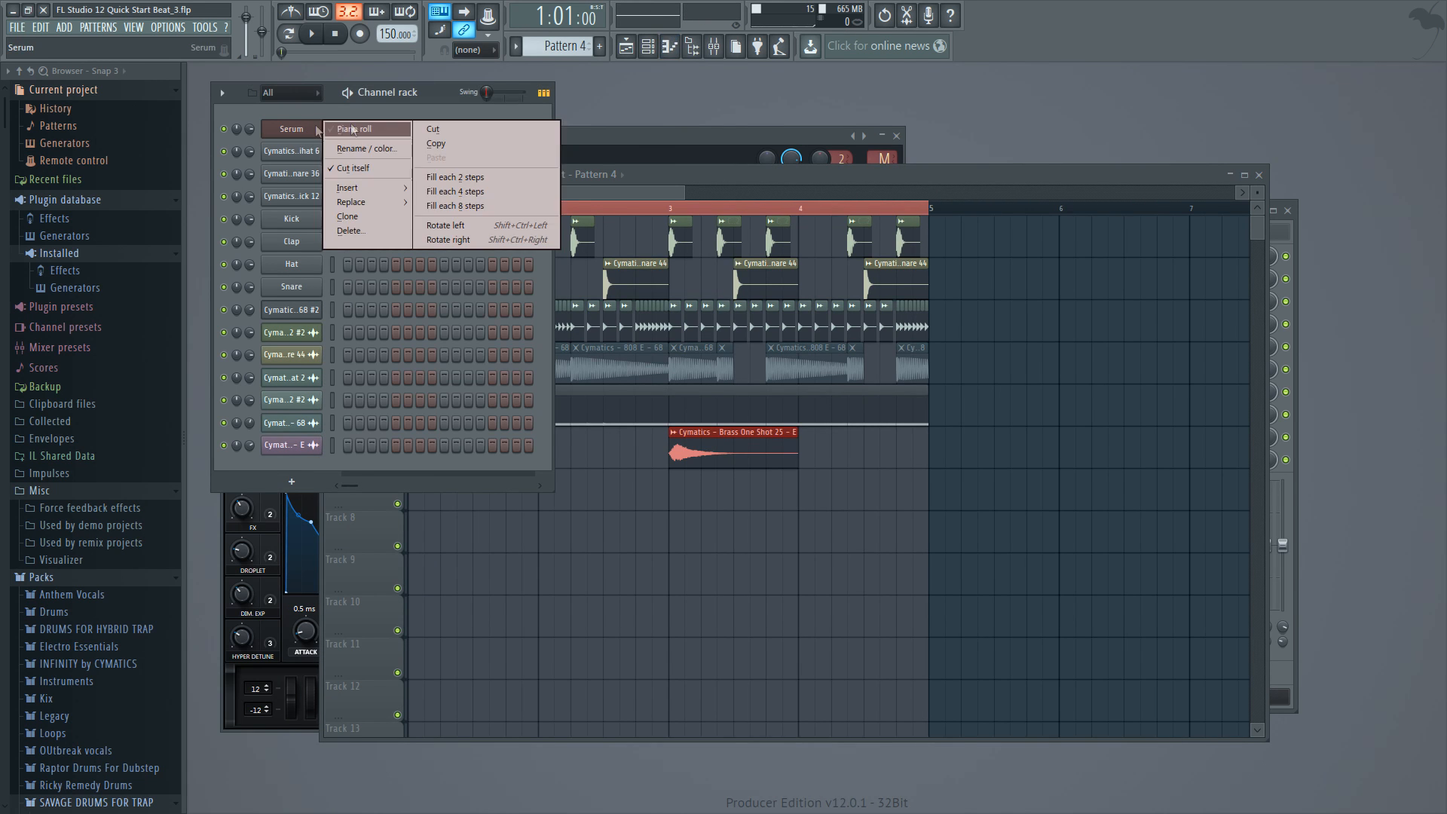
pyautogui.click(354, 129)
# - Add an E4 note at the start of the pattern, slice it to one step long and delete the remainder
pyautogui.moveTo(482, 472); pyautogui.dragTo(477, 594)
pyautogui.click(475, 566)
pyautogui.click(489, 564)
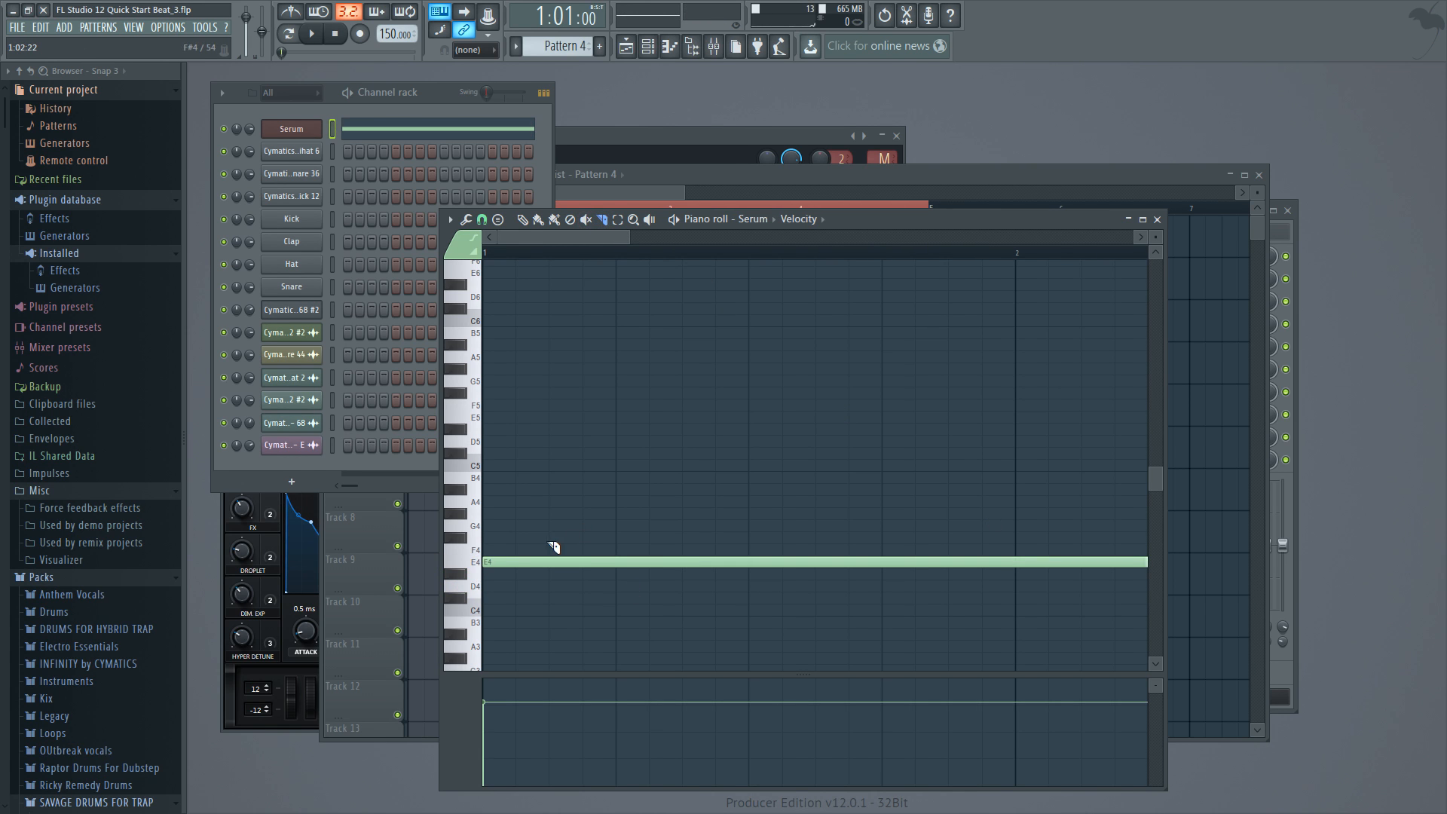
pyautogui.moveTo(556, 582); pyautogui.dragTo(535, 562)
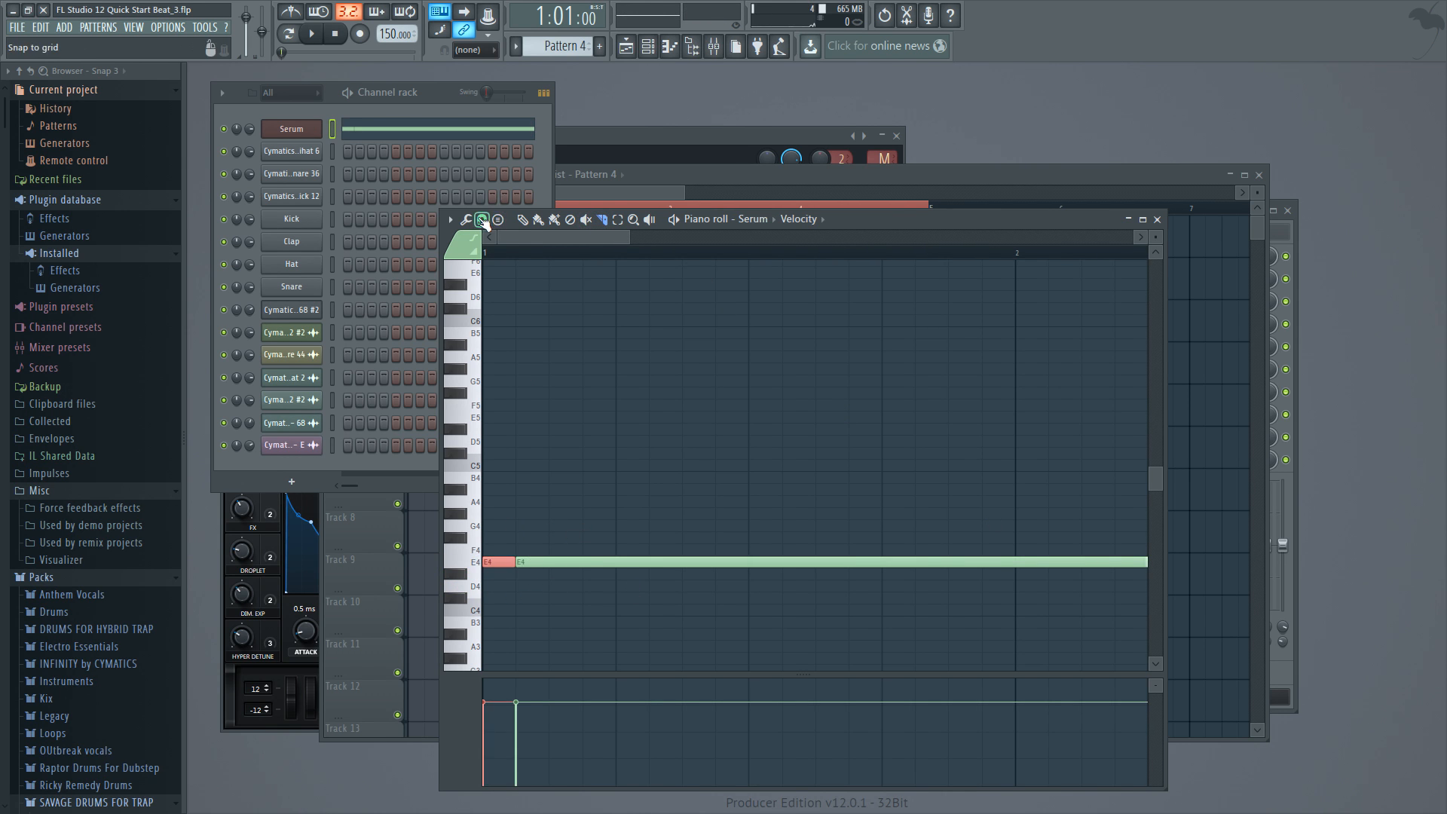
pyautogui.rightClick(571, 562)
# - Place a Pattern 4 clip at bar 1 of playlist track 7 and reopen its piano roll
pyautogui.click(754, 175)
pyautogui.click(501, 533)
pyautogui.moveTo(509, 541); pyautogui.dragTo(422, 497)
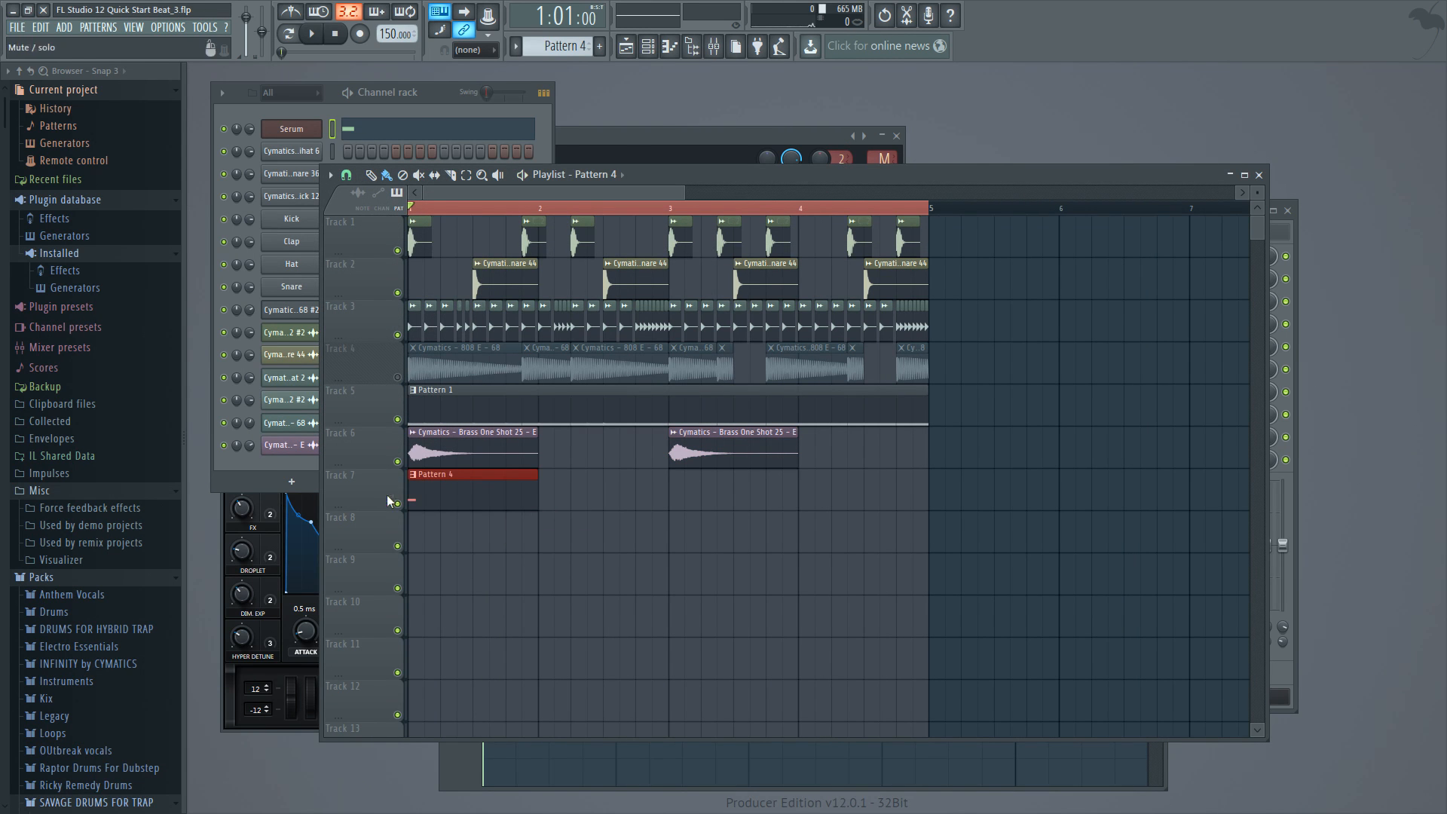
pyautogui.doubleClick(429, 495)
pyautogui.click(569, 441)
pyautogui.rightClick(570, 441)
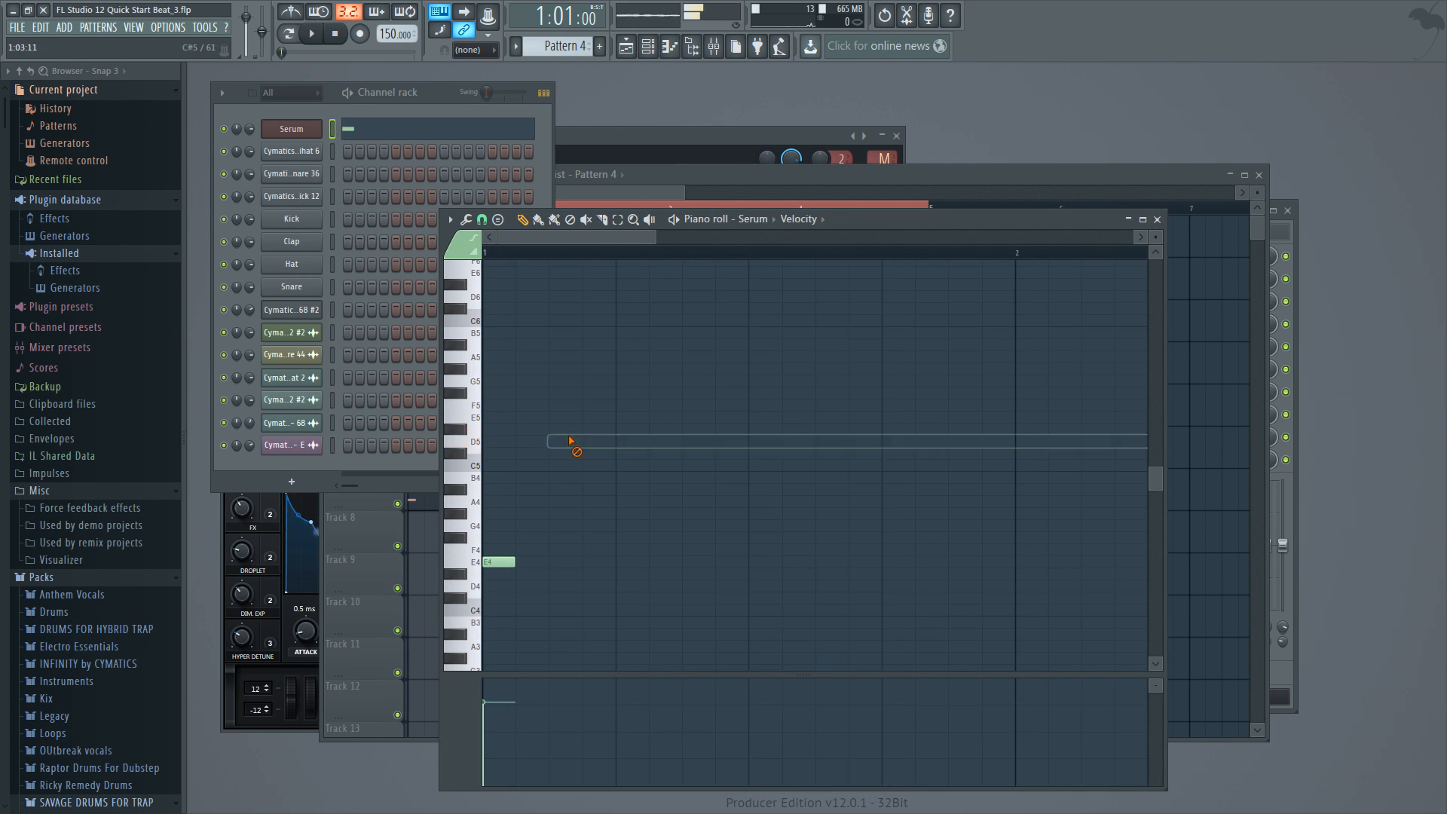
pyautogui.doubleClick(494, 562)
pyautogui.click(819, 309)
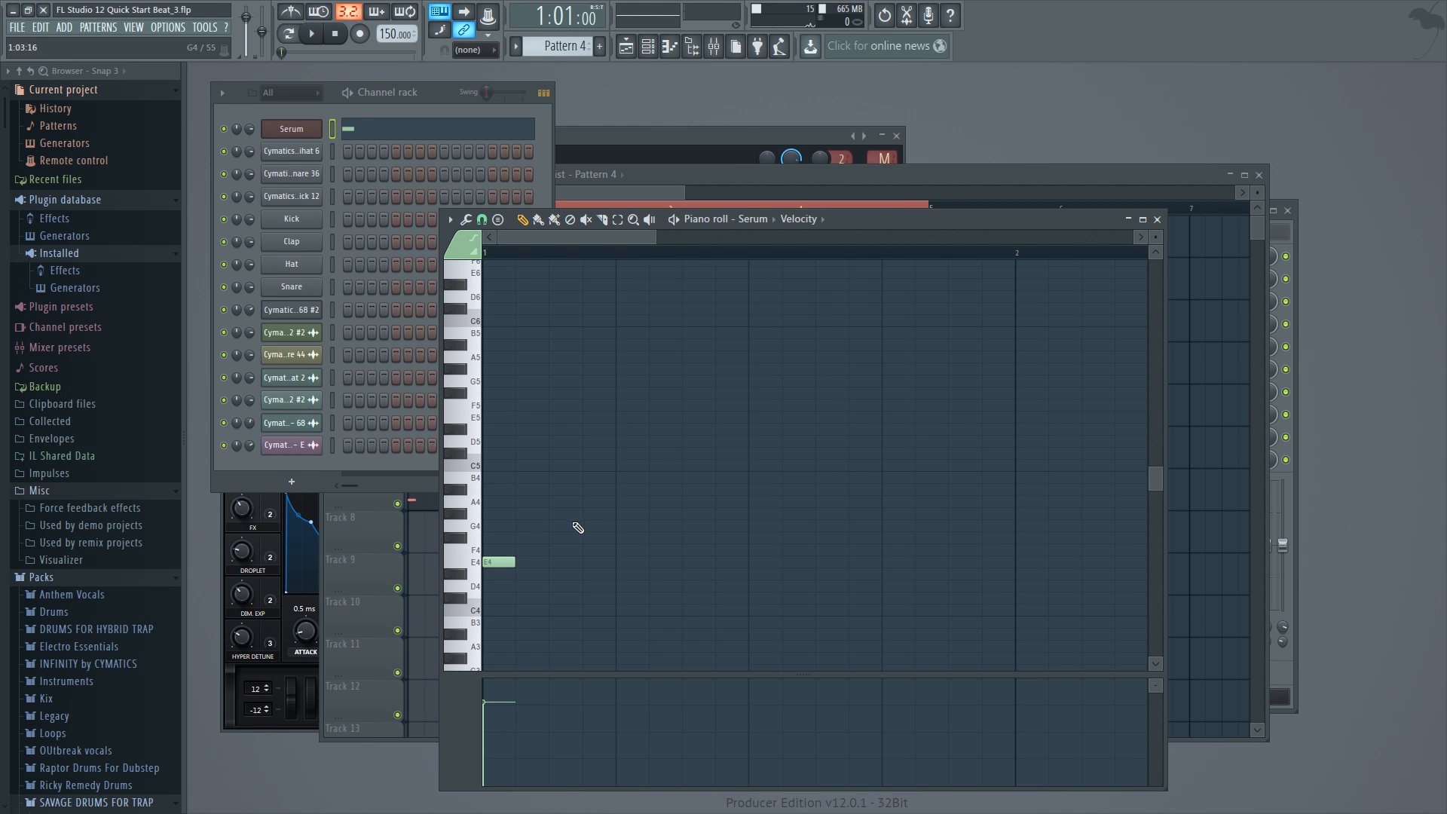
pyautogui.hotkey('ctrl', 'alt', 'z')
pyautogui.hotkey('ctrl', 'alt', 'z')
pyautogui.hotkey('ctrl', 'alt', 'z')
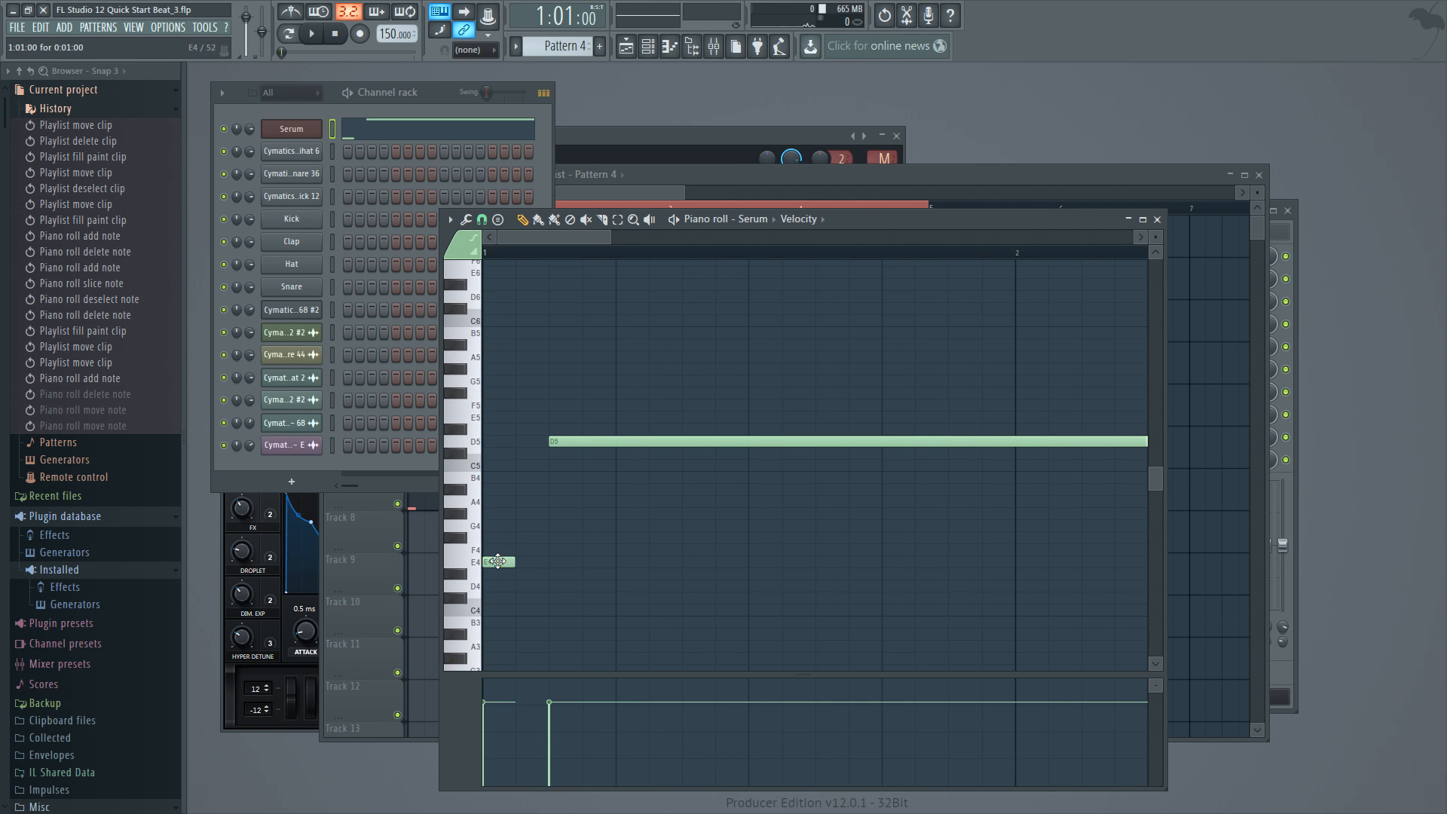
pyautogui.click(497, 562)
pyautogui.click(623, 525)
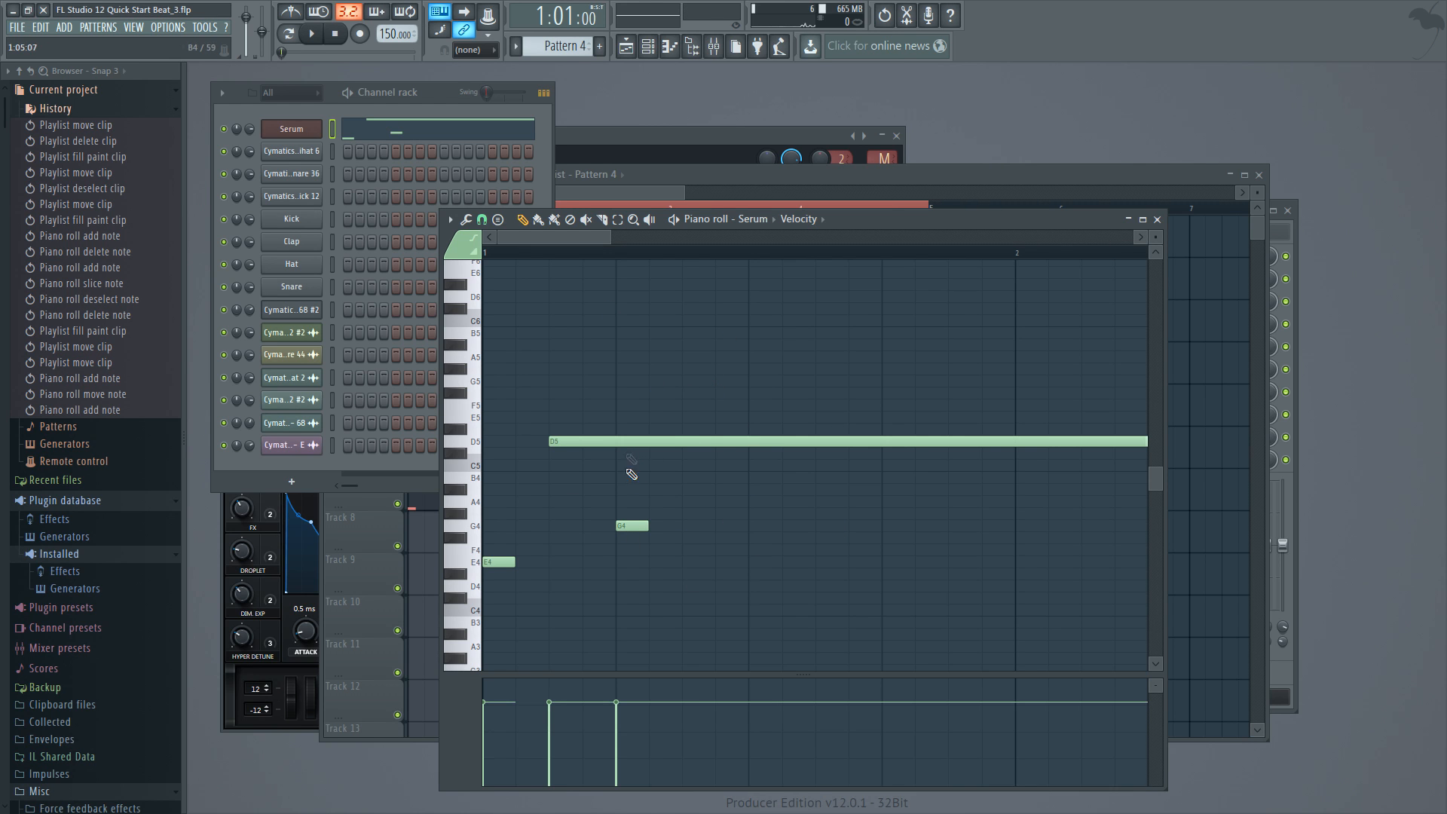
pyautogui.rightClick(634, 525)
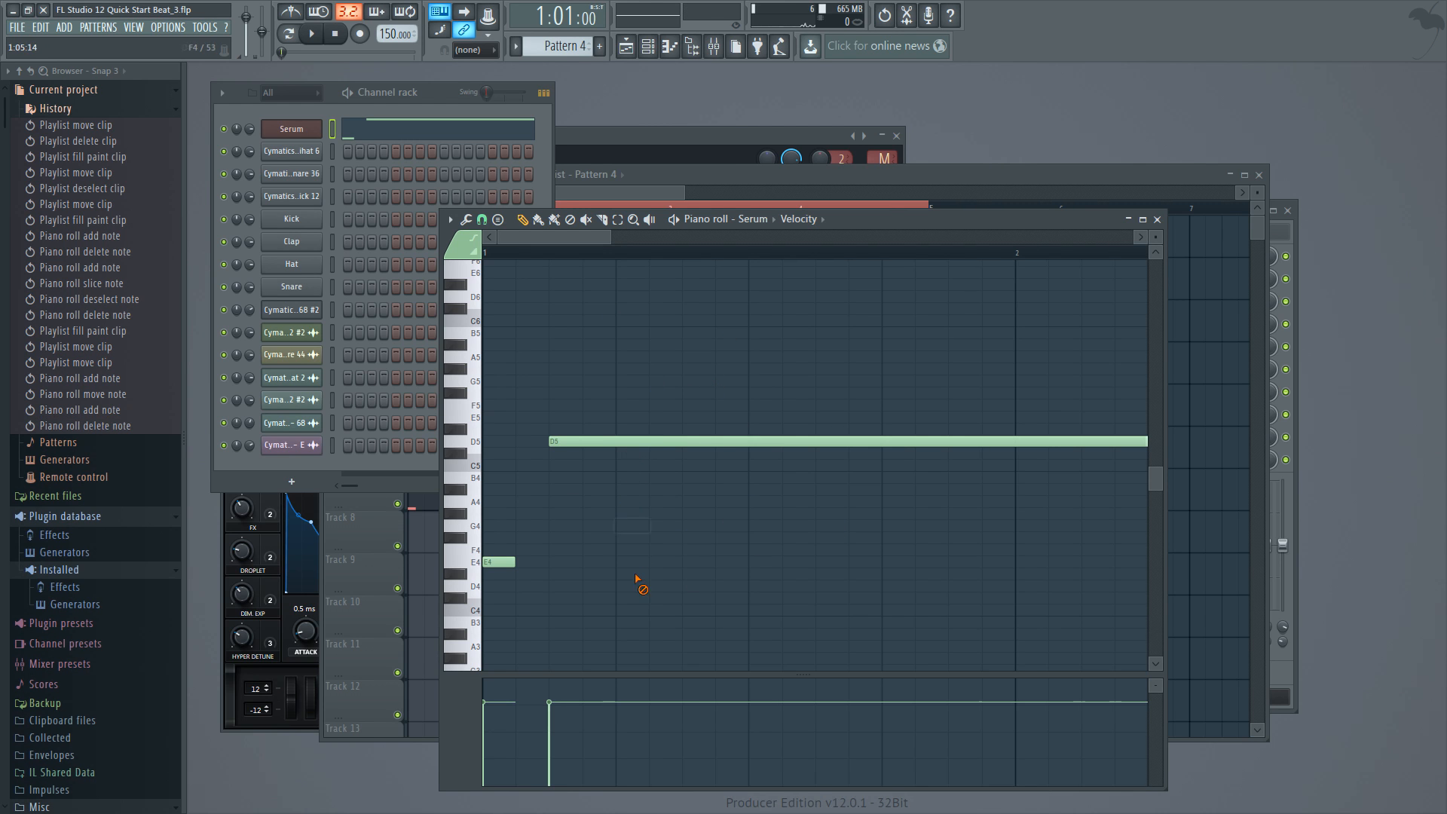
pyautogui.click(624, 537)
pyautogui.rightClick(640, 538)
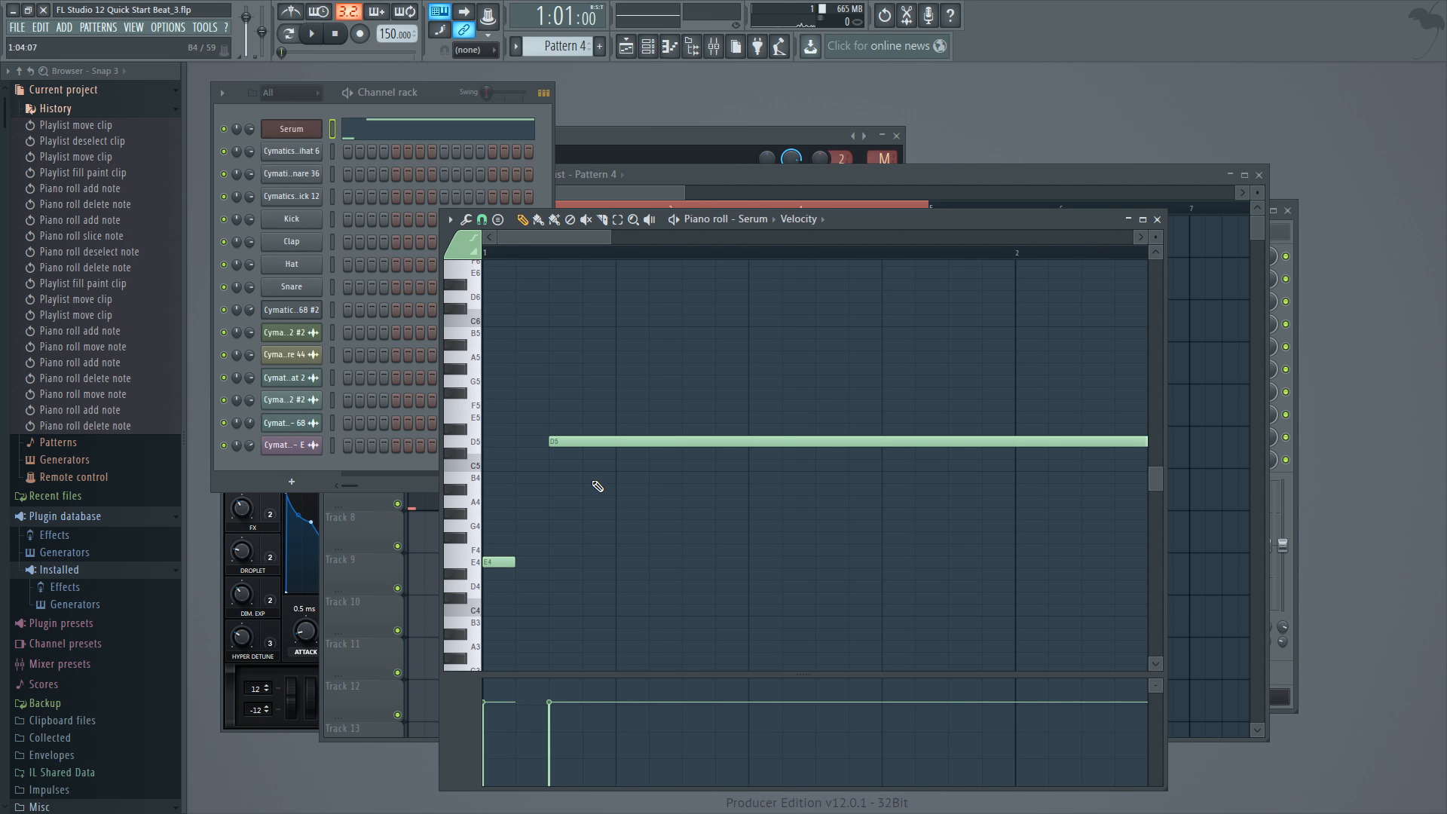
pyautogui.click(504, 564)
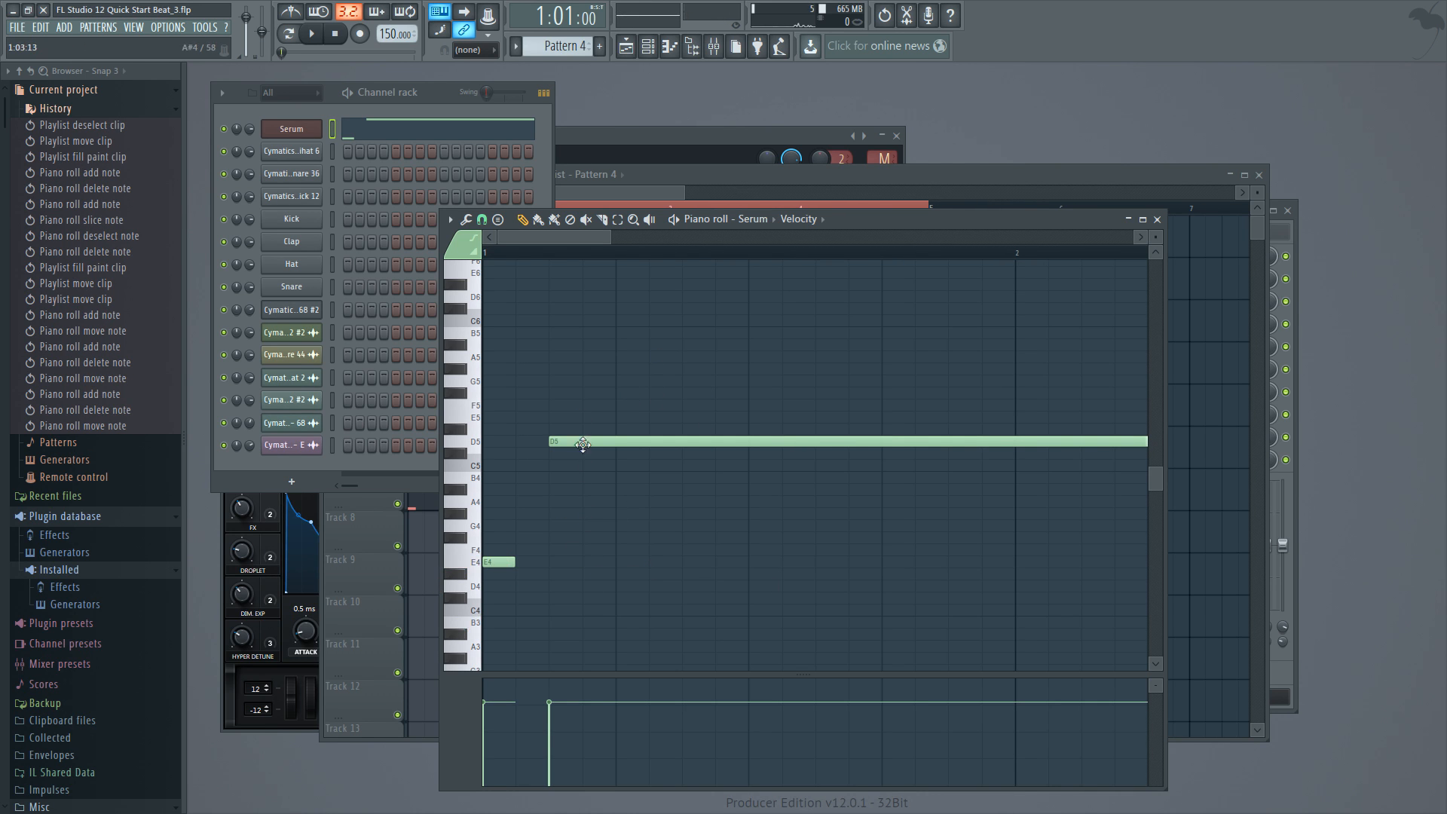
pyautogui.rightClick(557, 441)
pyautogui.click(560, 404)
pyautogui.moveTo(560, 404); pyautogui.dragTo(559, 415)
pyautogui.rightClick(567, 420)
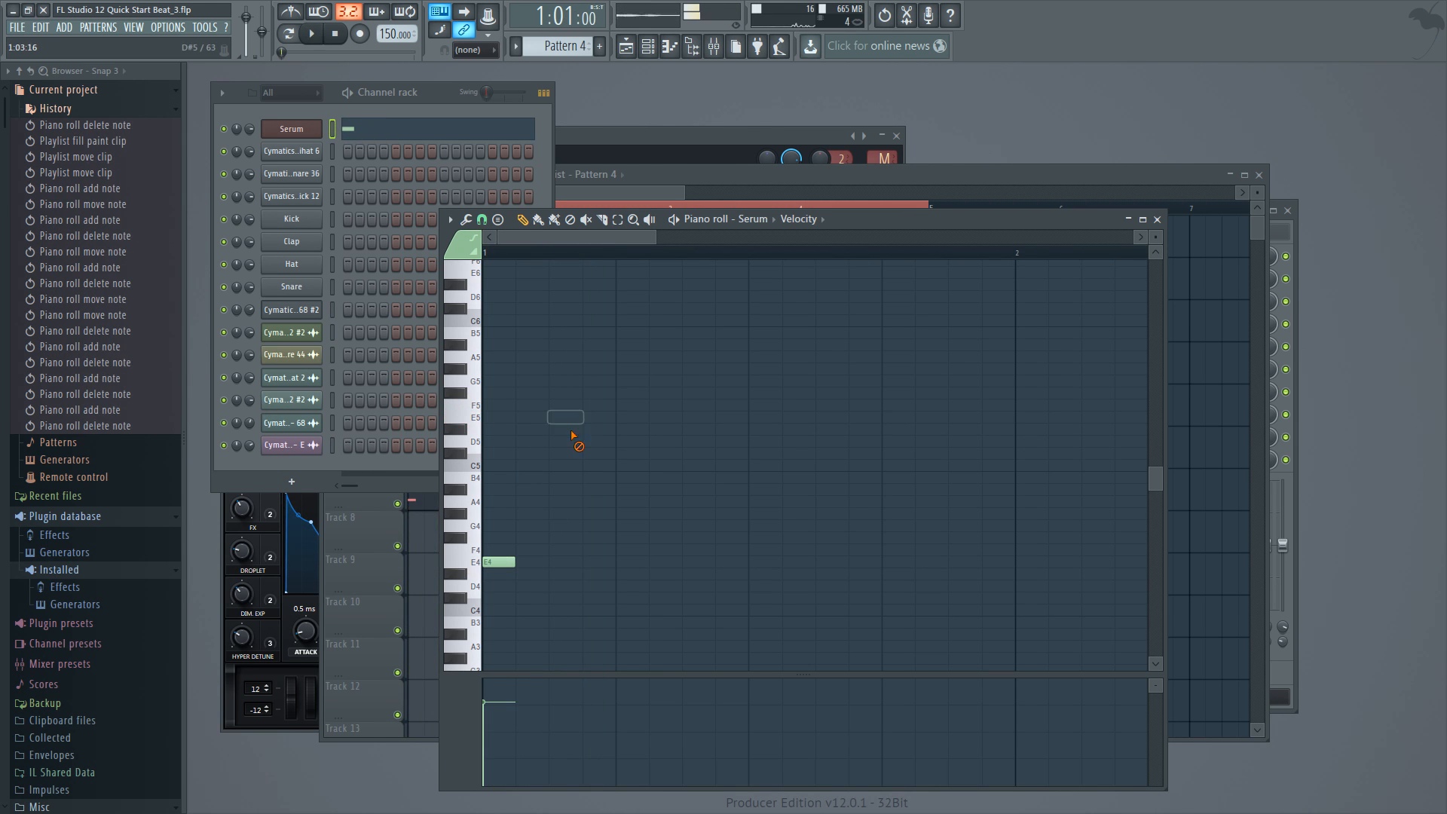
# - Arrange the first three beats as one-step notes: B4 on beat 1, E4 on beat 2 and C5 on beat 3
pyautogui.moveTo(634, 534)
pyautogui.mouseDown()
pyautogui.moveTo(635, 478)
pyautogui.moveTo(497, 479)
pyautogui.mouseUp()
pyautogui.press('space')
pyautogui.press('space')
pyautogui.moveTo(502, 562); pyautogui.dragTo(636, 560)
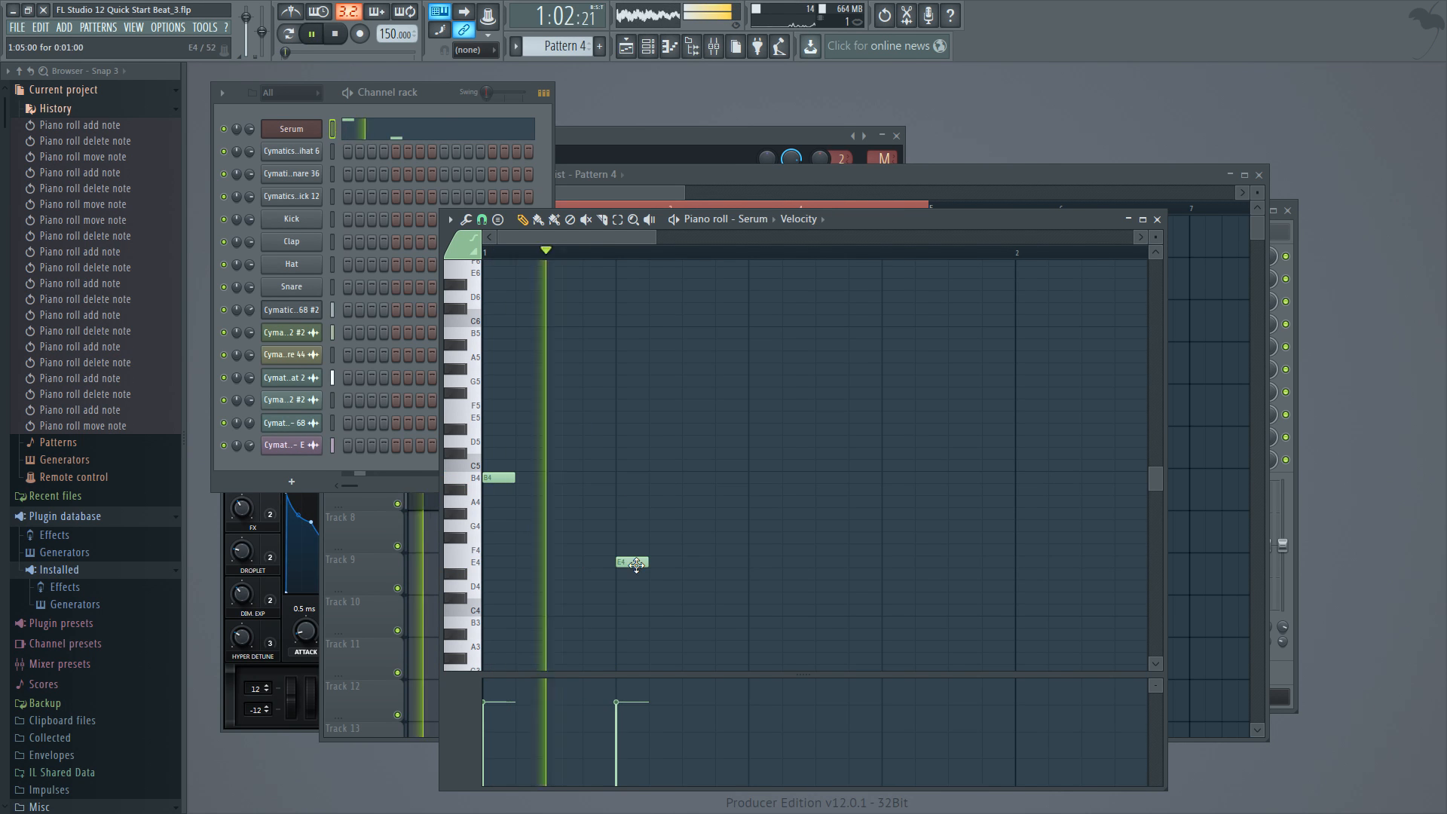
pyautogui.click(764, 455)
pyautogui.moveTo(764, 457); pyautogui.dragTo(766, 469)
pyautogui.press('space')
# - Audition different pitches for beat 4 against the beat and keep an A4 note there
pyautogui.click(875, 574)
pyautogui.moveTo(863, 575); pyautogui.dragTo(890, 501)
pyautogui.press('space')
pyautogui.rightClick(889, 512)
pyautogui.click(890, 512)
pyautogui.press('space')
pyautogui.rightClick(897, 513)
pyautogui.click(897, 501)
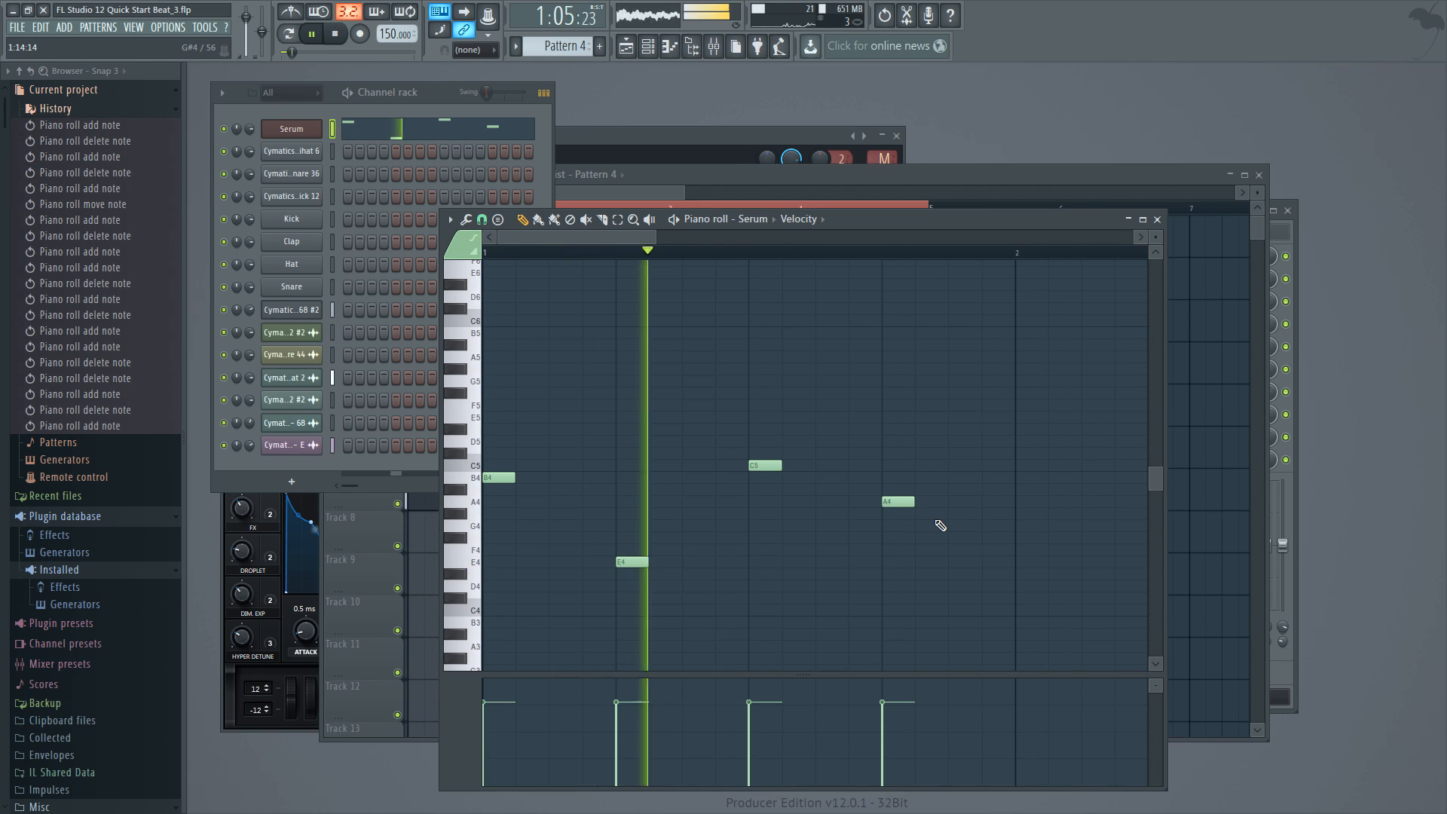
pyautogui.press('space')
pyautogui.hotkey('ctrl', 'a')
pyautogui.hotkey('ctrl', 'b')
pyautogui.moveTo(533, 477); pyautogui.dragTo(623, 474)
pyautogui.hotkey('ctrl', 'alt', 'z')
pyautogui.hotkey('ctrl', 'alt', 'z')
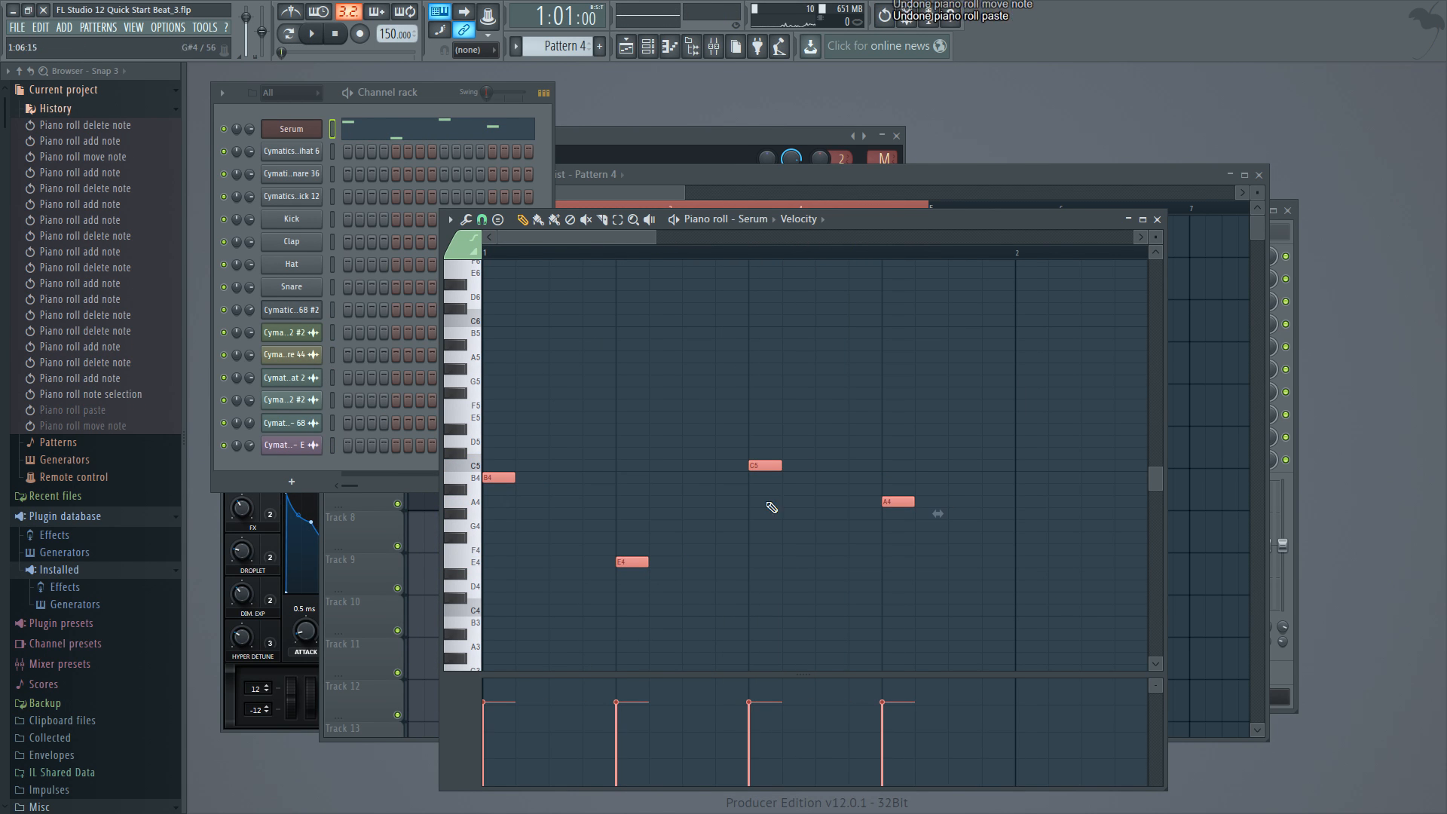
# - Paste a copy of the four-note melody, move it to bar 2 and listen to the result
pyautogui.moveTo(1034, 615); pyautogui.dragTo(456, 423)
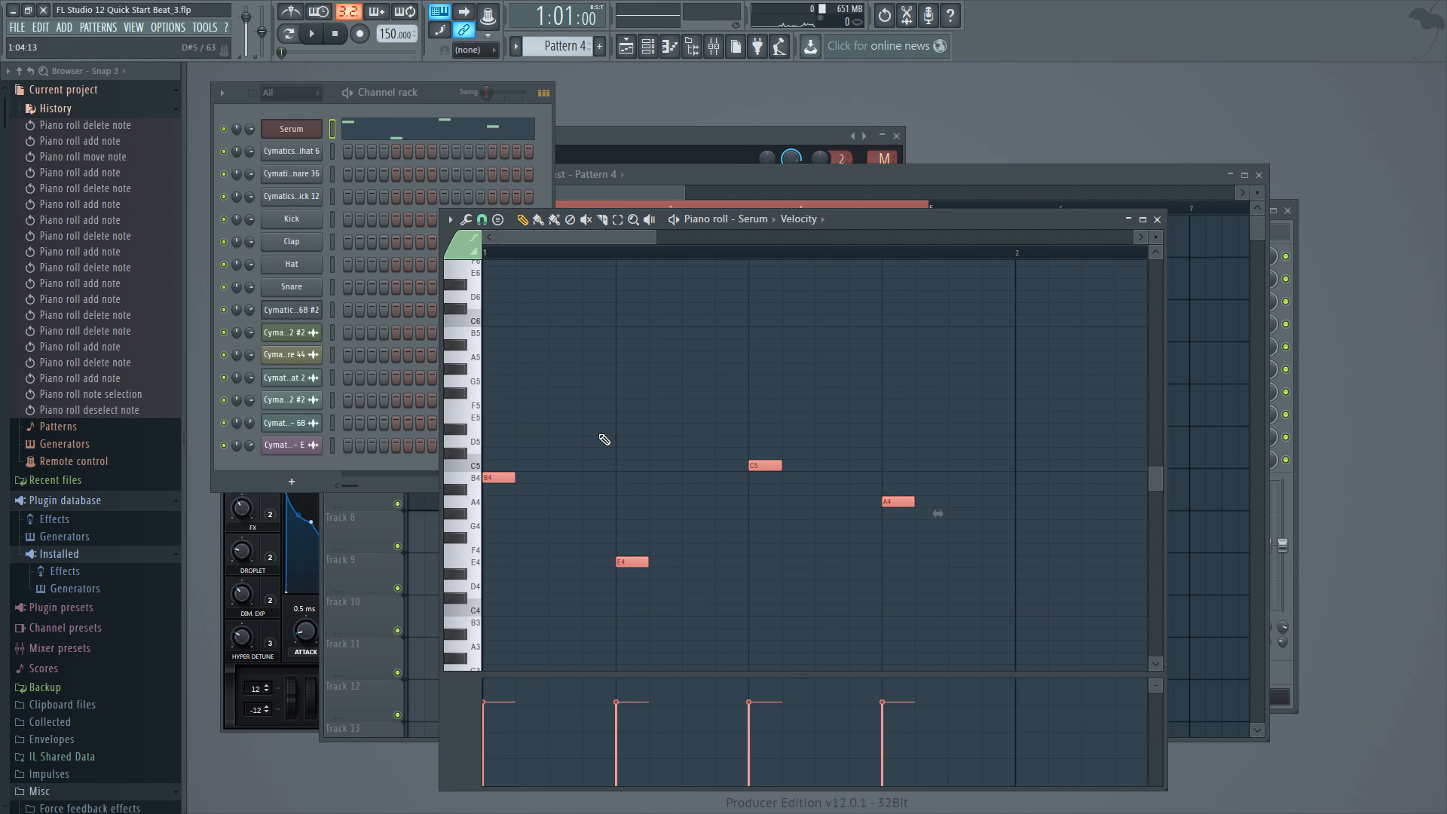
pyautogui.hotkey('ctrl', 'v')
pyautogui.moveTo(529, 478); pyautogui.dragTo(1031, 479)
pyautogui.press('space')
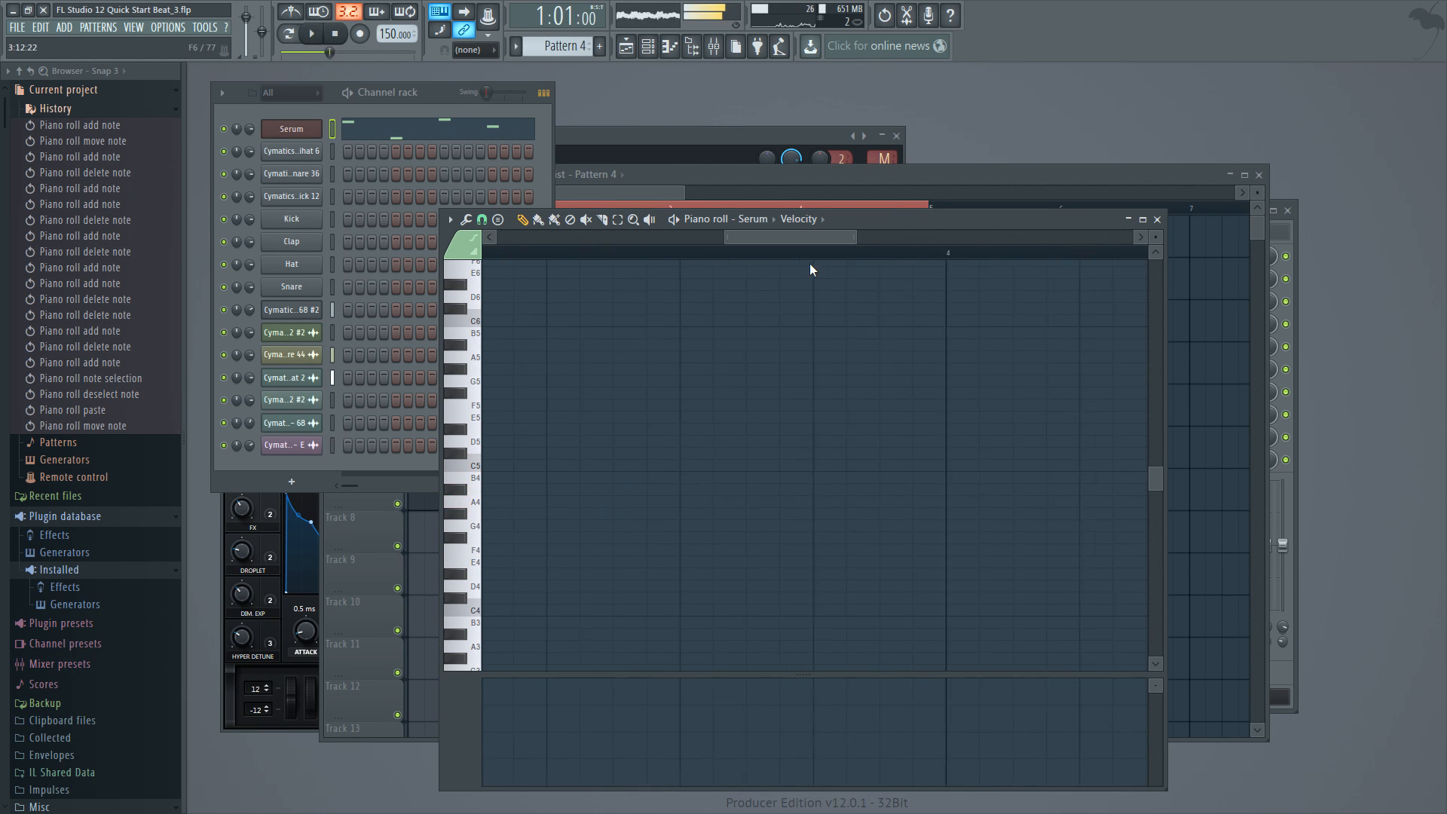
pyautogui.press('space')
# - Copy the two-bar melody and move the eight copied notes into bars 3 and 4
pyautogui.moveTo(629, 238); pyautogui.dragTo(1074, 239)
pyautogui.hotkey('ctrl', 'a')
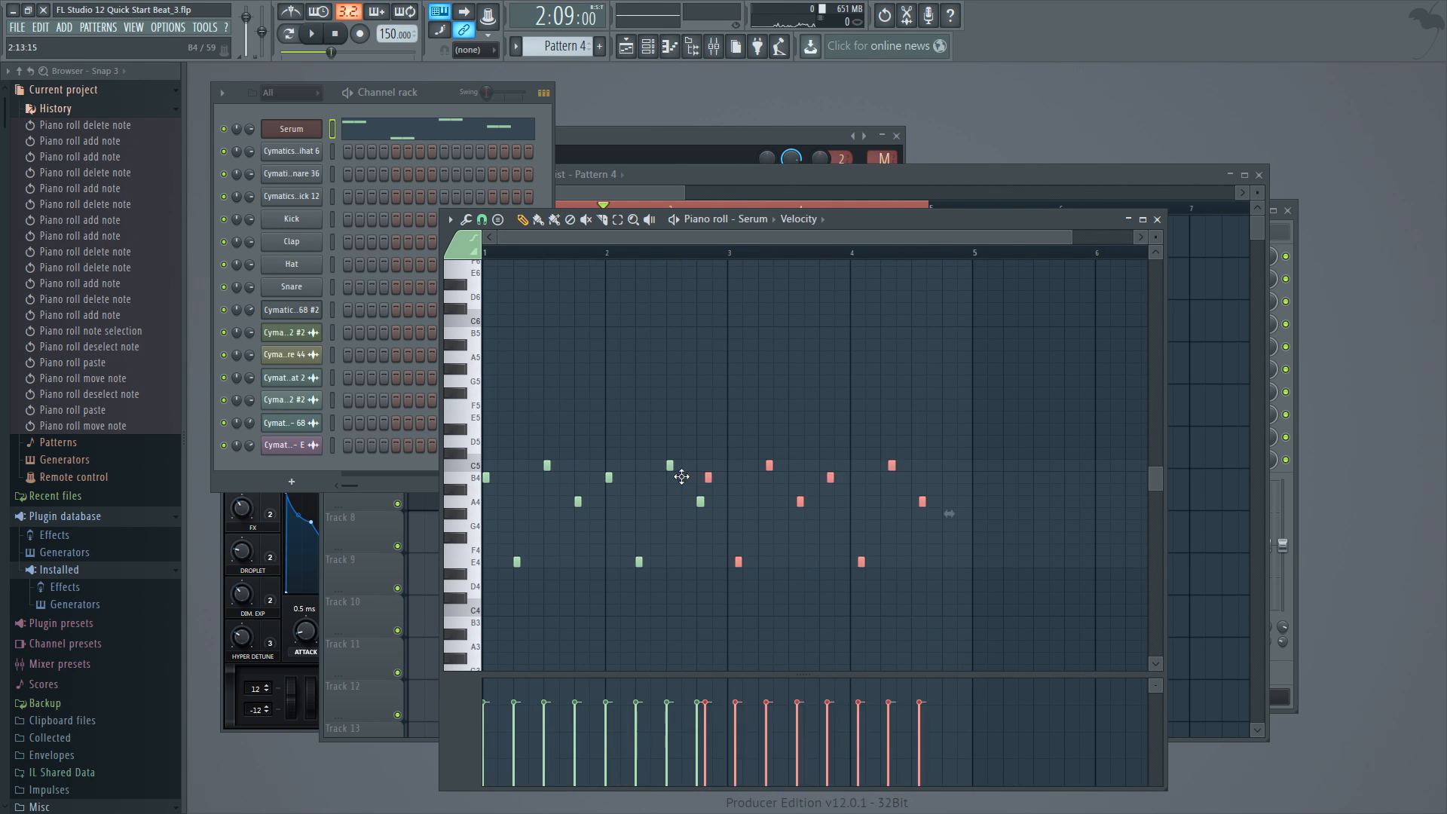
pyautogui.moveTo(671, 472); pyautogui.dragTo(736, 478)
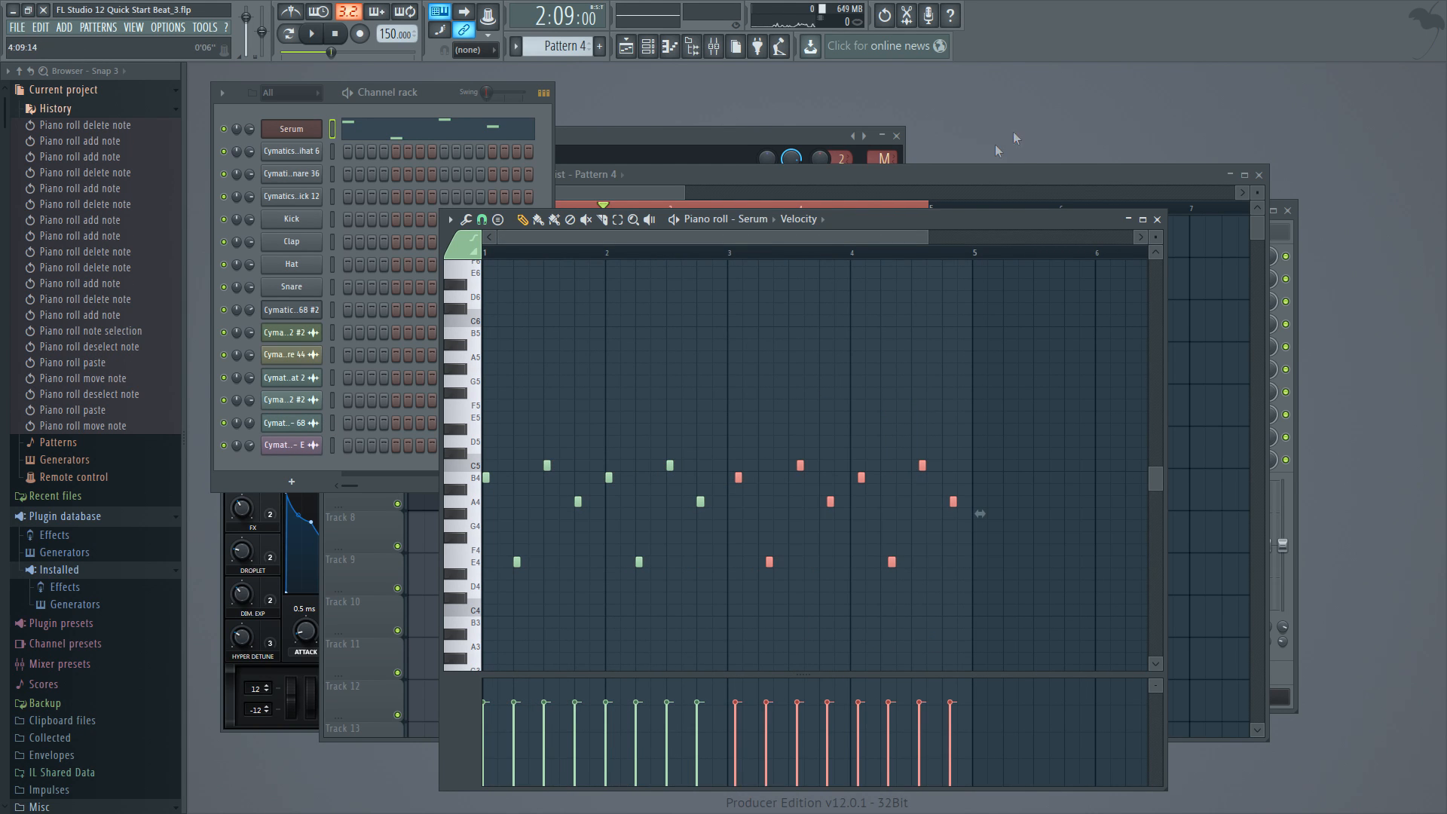
# - Shift the eight copied melody notes so they start exactly on bar 3 and play the result
pyautogui.moveTo(927, 232); pyautogui.dragTo(707, 235)
pyautogui.moveTo(1009, 481); pyautogui.dragTo(988, 482)
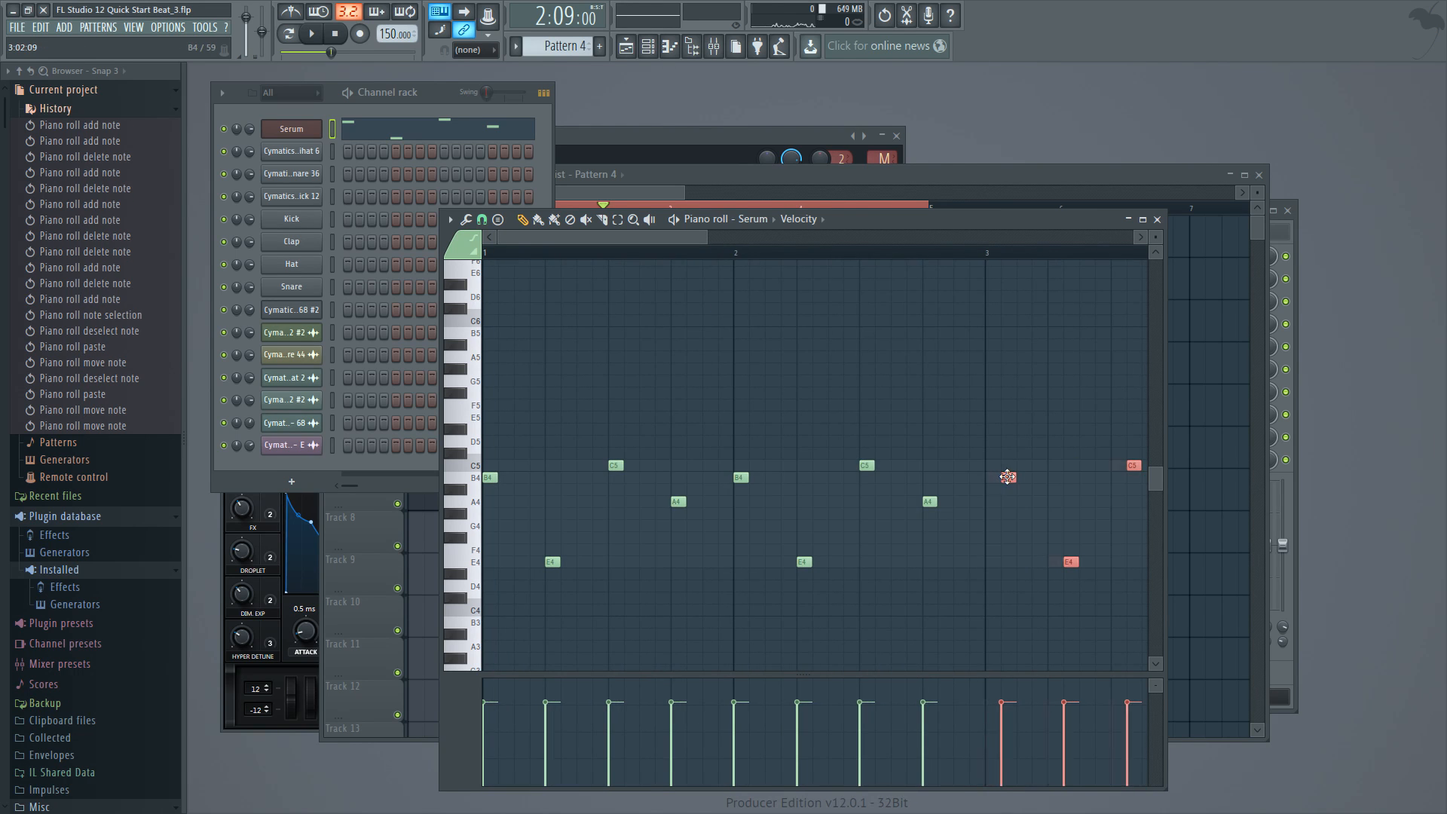
pyautogui.press('space')
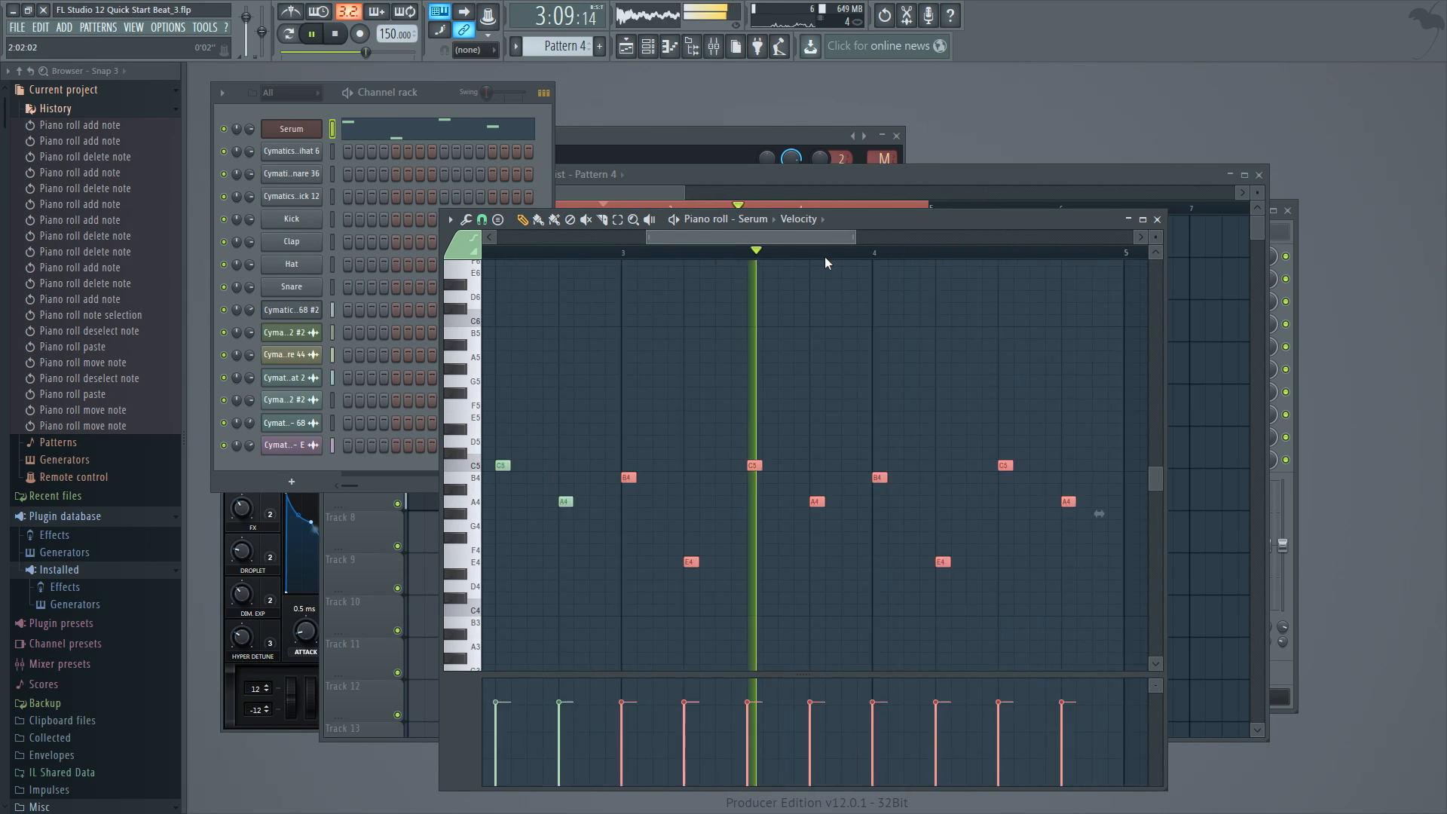
# - Bring up the playlist and play the whole beat with the melody from bar 1
pyautogui.click(841, 174)
pyautogui.click(744, 624)
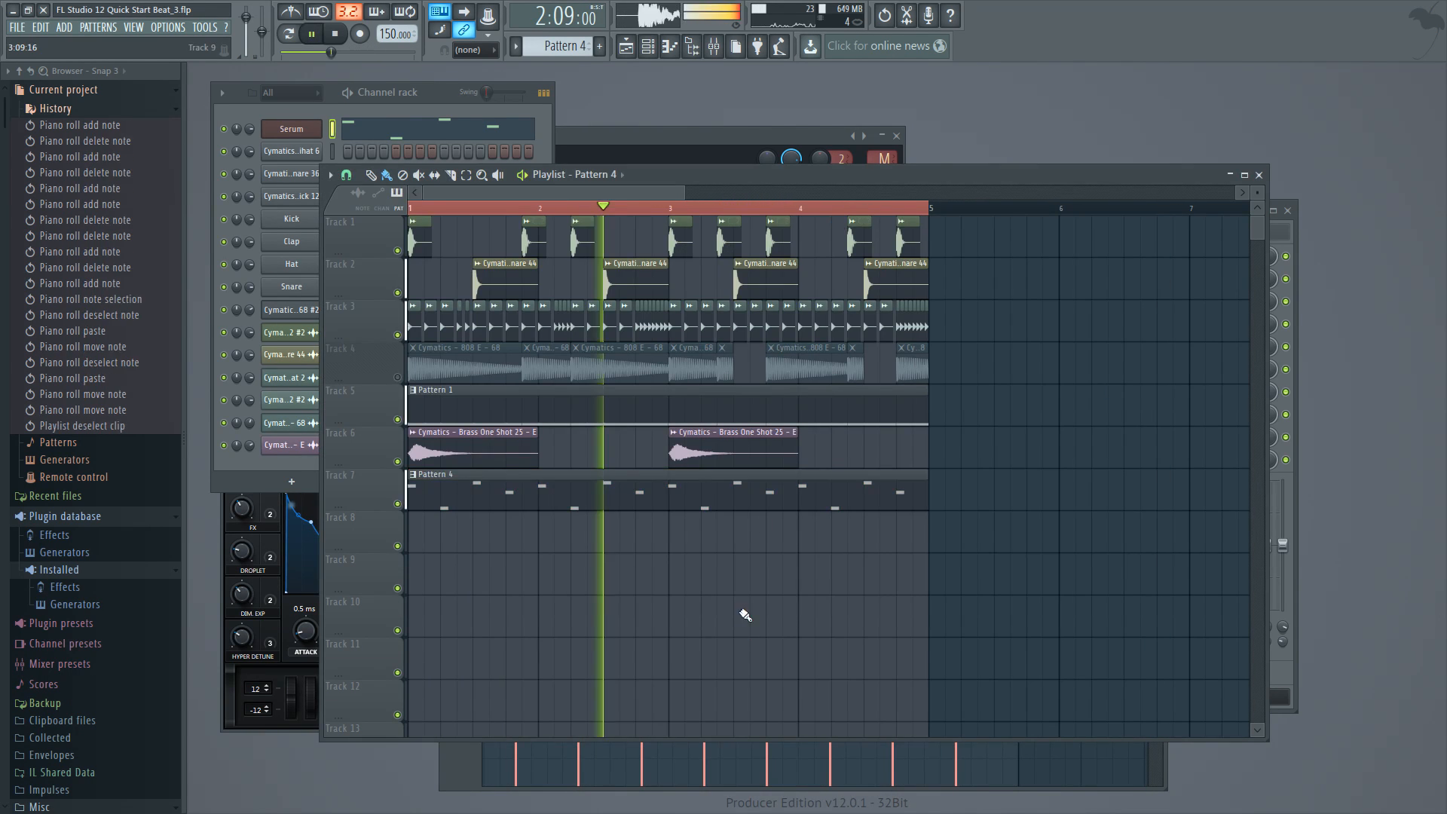
pyautogui.press('space')
pyautogui.click(410, 209)
pyautogui.press('space')
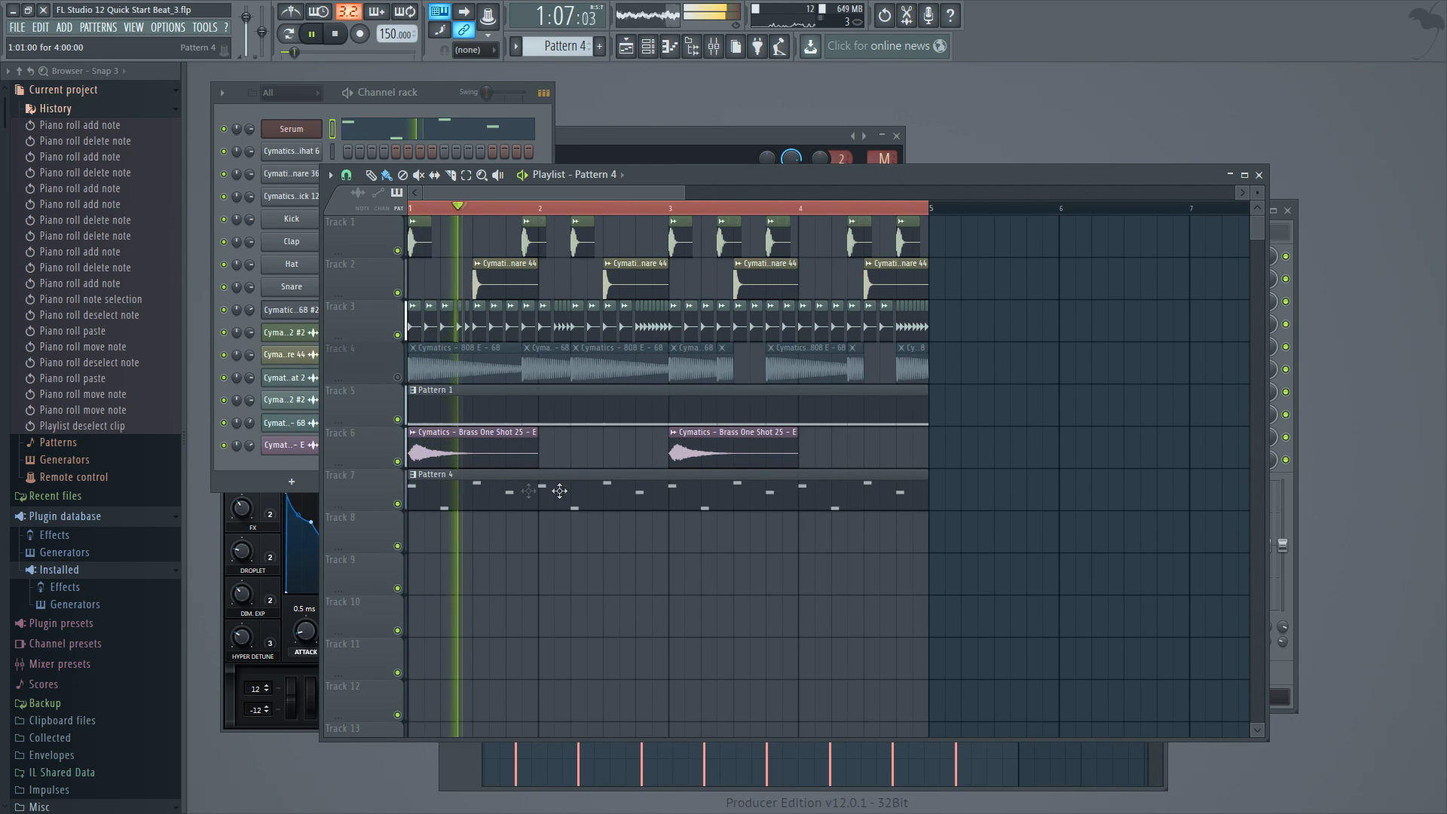
# - Reopen the melody pattern's notes, audition pitches near the end and place a G4 note on beat 3 of bar 4
pyautogui.doubleClick(558, 491)
pyautogui.moveTo(706, 238); pyautogui.dragTo(788, 255)
pyautogui.press('space')
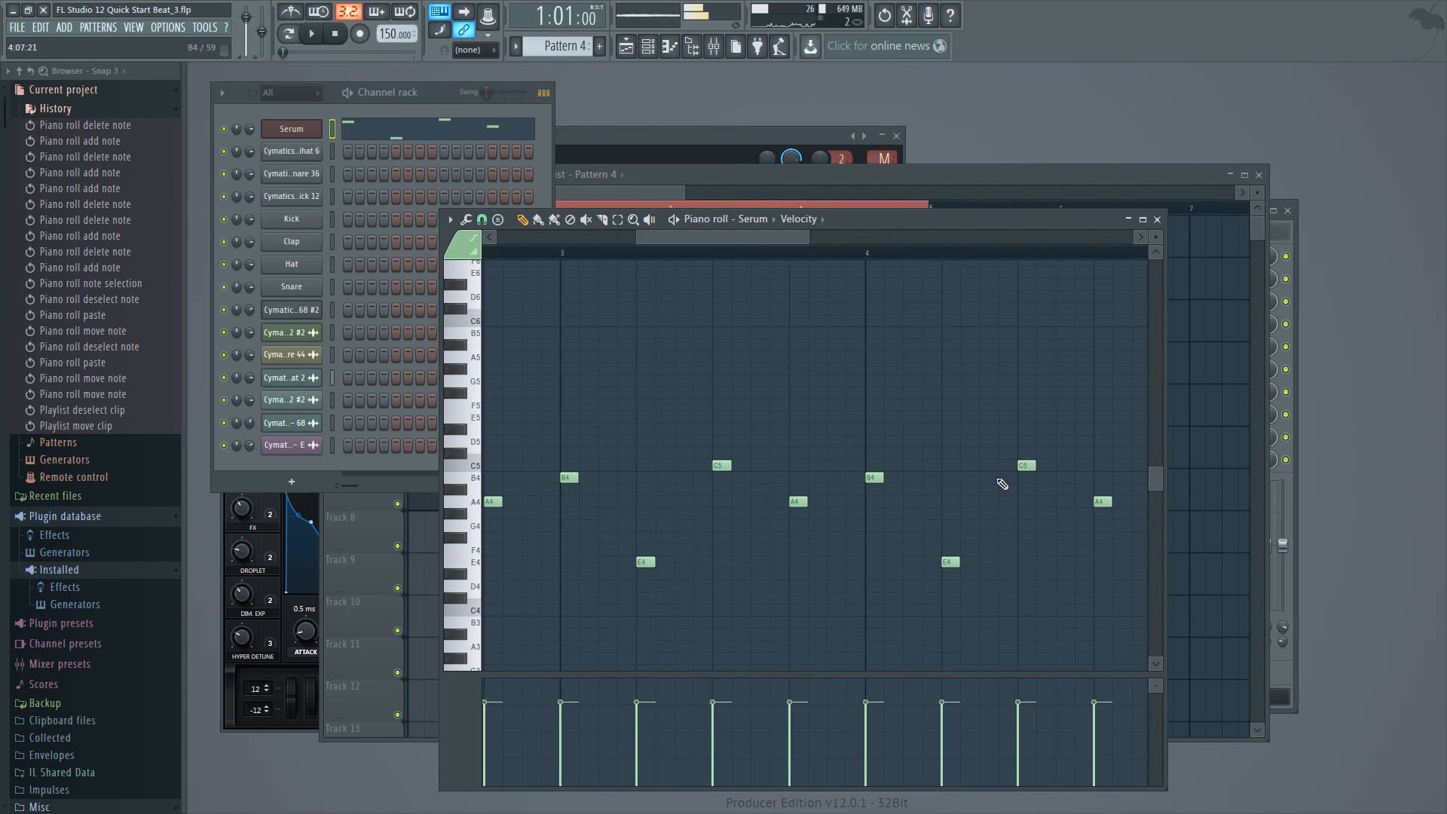
pyautogui.click(948, 560)
pyautogui.click(1017, 551)
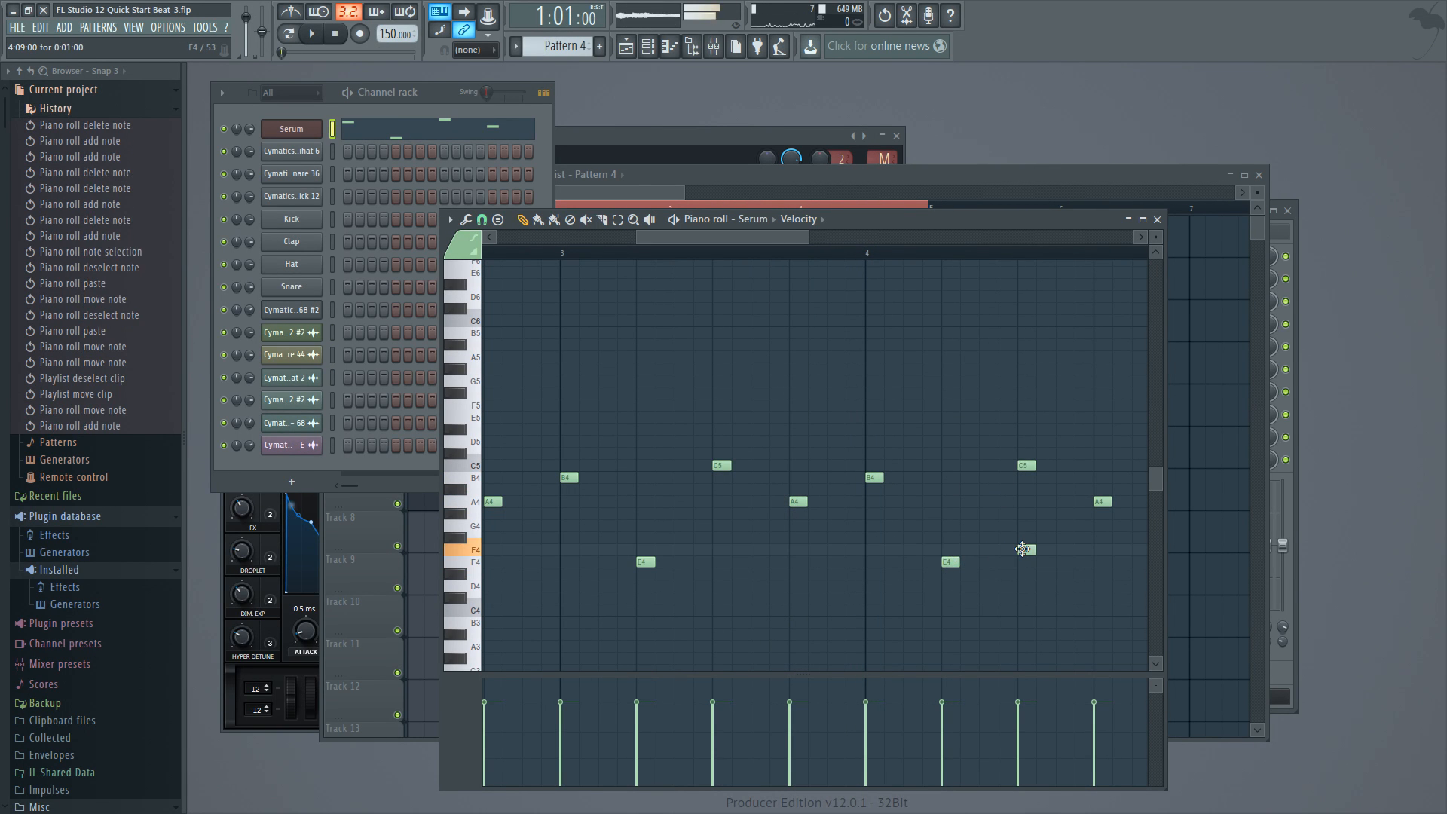
pyautogui.moveTo(1022, 550); pyautogui.dragTo(1028, 526)
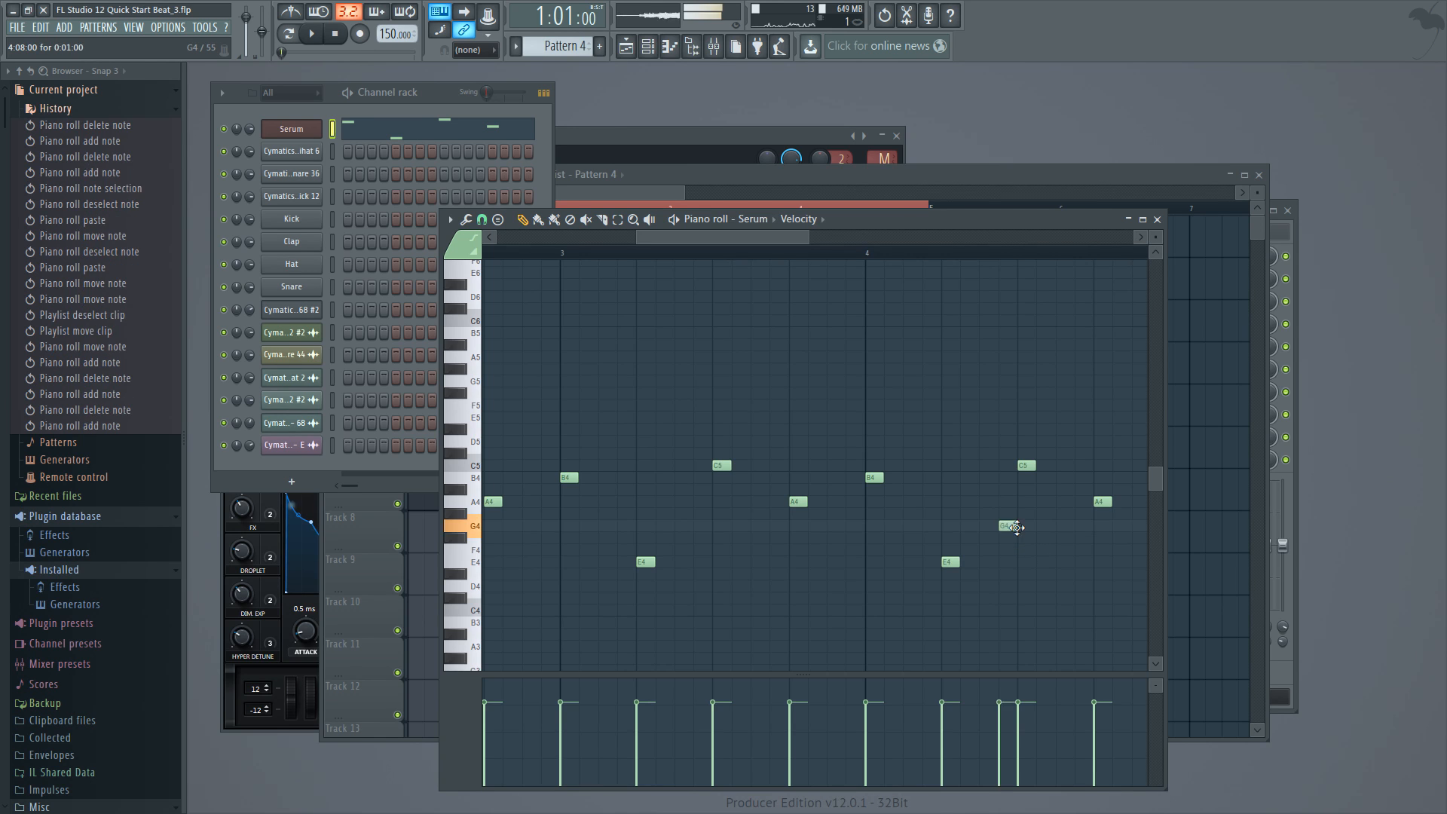
# - Add an F#4 half a beat after the G4 and an E4 on beat 4, replacing bar 4's C5 and A4 notes
pyautogui.click(1063, 537)
pyautogui.click(1110, 560)
pyautogui.rightClick(1102, 503)
pyautogui.rightClick(1026, 466)
# - Replace the E4 on beat 4 of bar 4 with a D4 note and listen to the melody's ending
pyautogui.moveTo(775, 243); pyautogui.dragTo(850, 423)
pyautogui.rightClick(805, 562)
pyautogui.moveTo(810, 595); pyautogui.dragTo(808, 586)
pyautogui.press('space')
pyautogui.moveTo(781, 236); pyautogui.dragTo(764, 264)
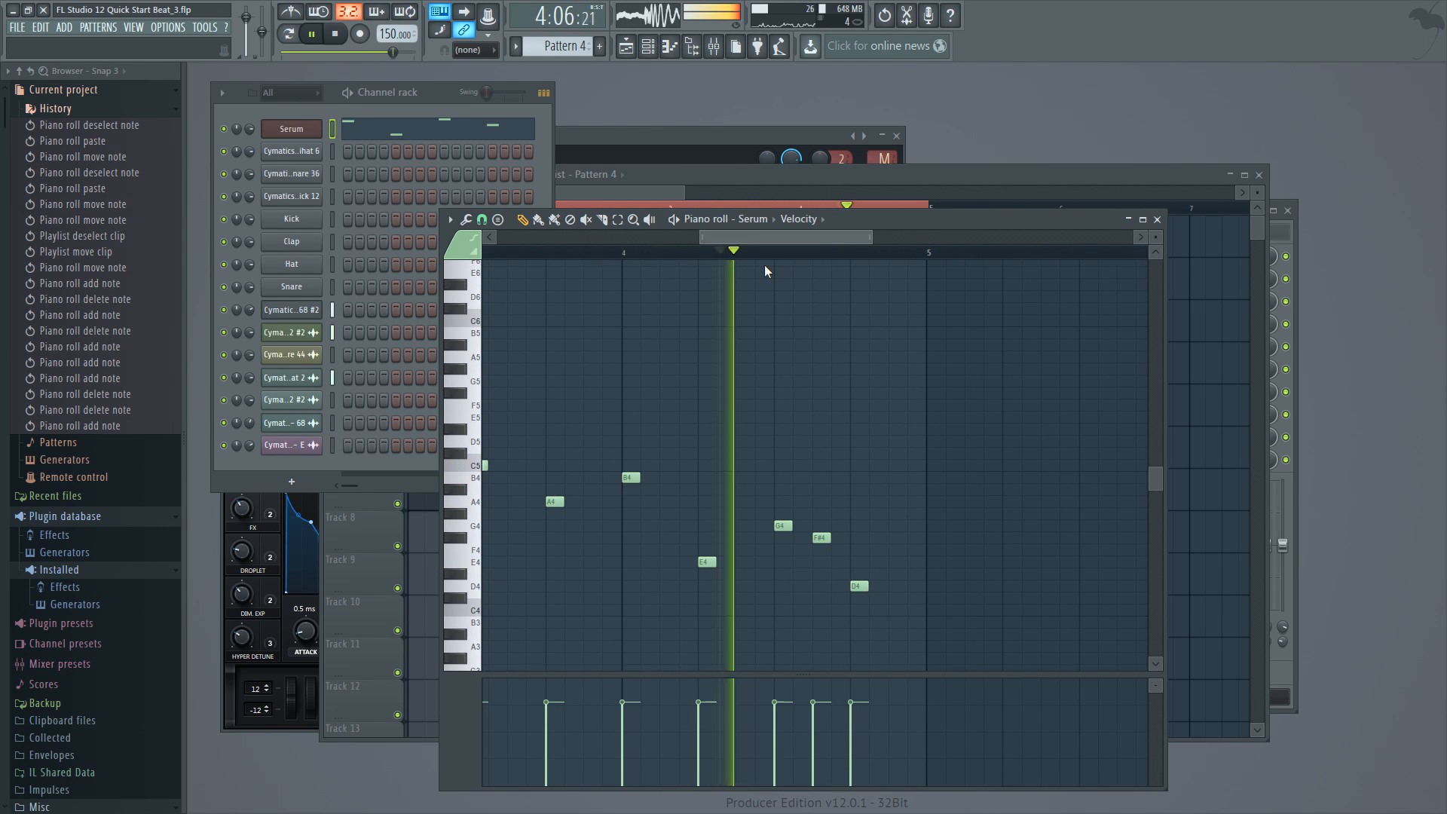
pyautogui.press('space')
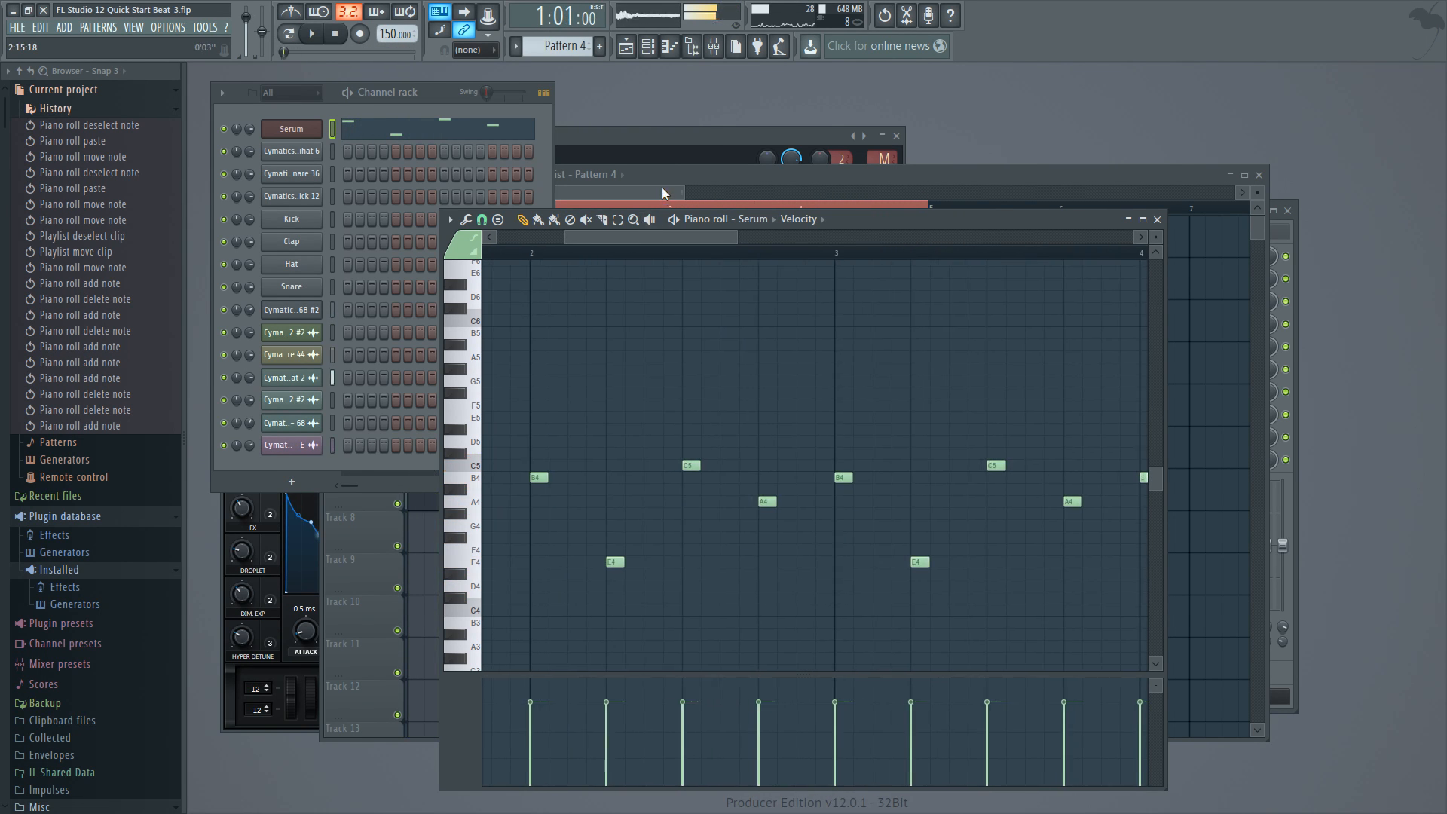
# - Lower the Serum channel's volume and play the beat to judge the melody's level
pyautogui.click(662, 187)
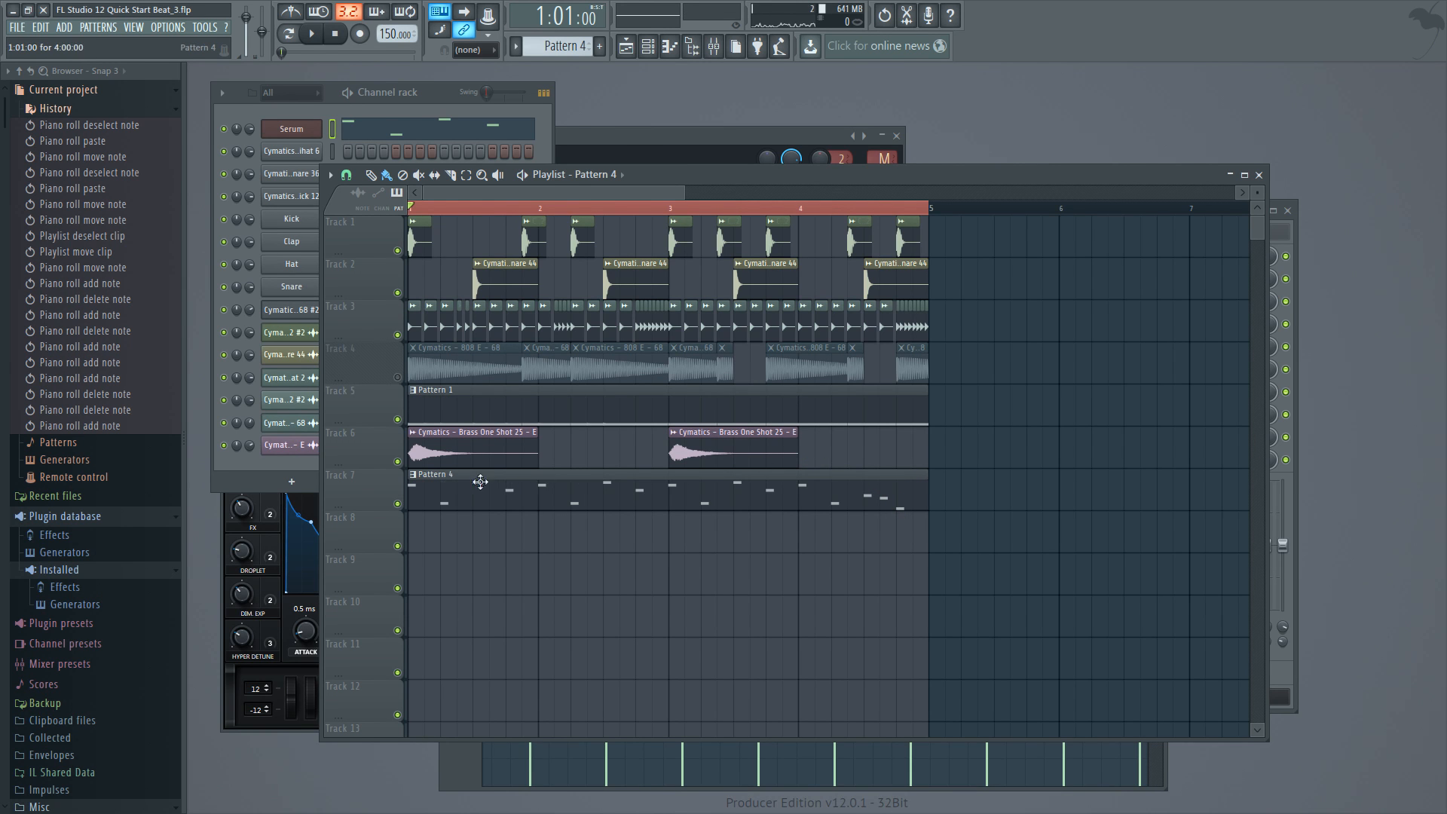
pyautogui.doubleClick(506, 482)
pyautogui.moveTo(249, 129); pyautogui.dragTo(249, 144)
pyautogui.press('space')
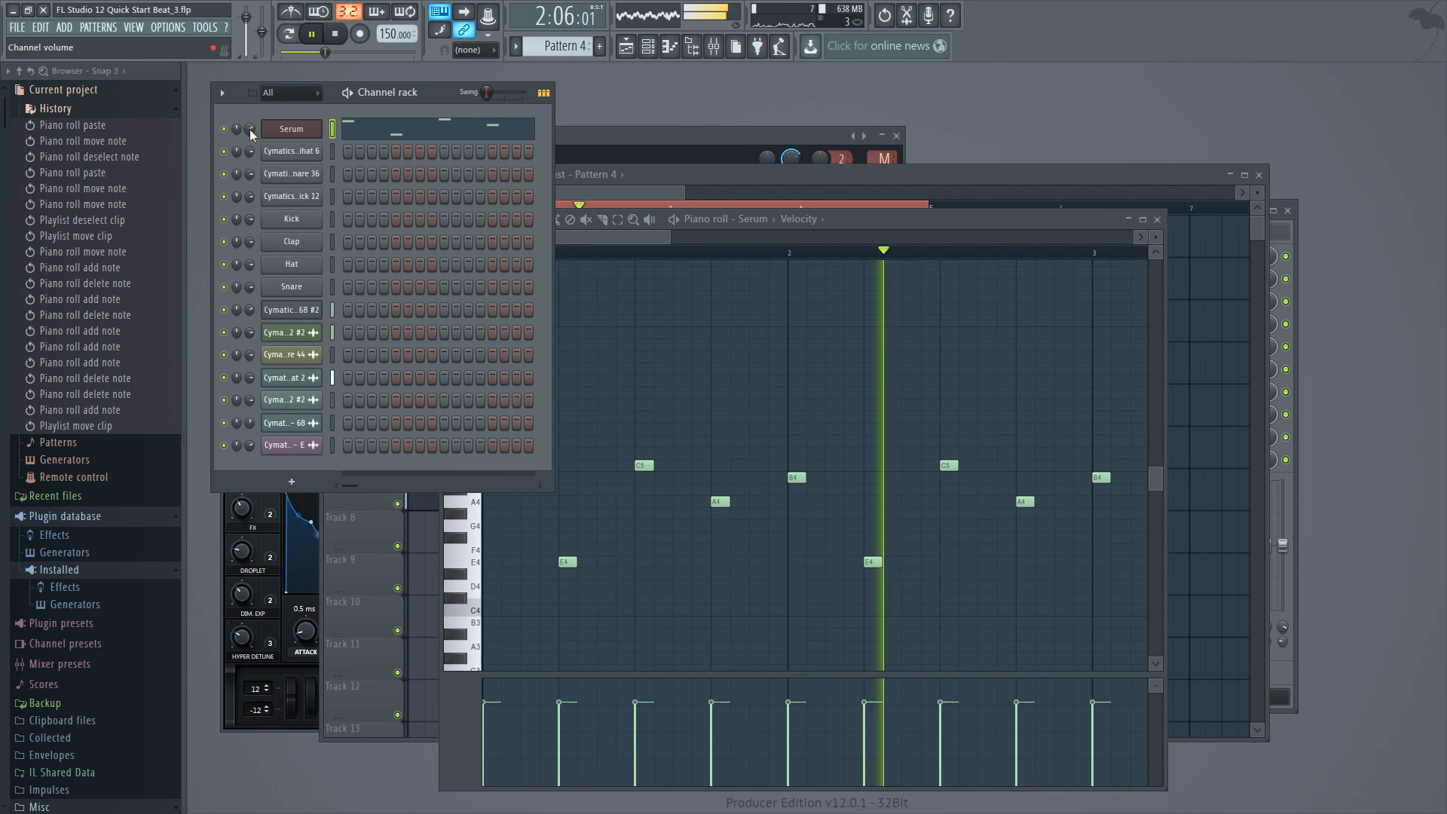
pyautogui.click(701, 190)
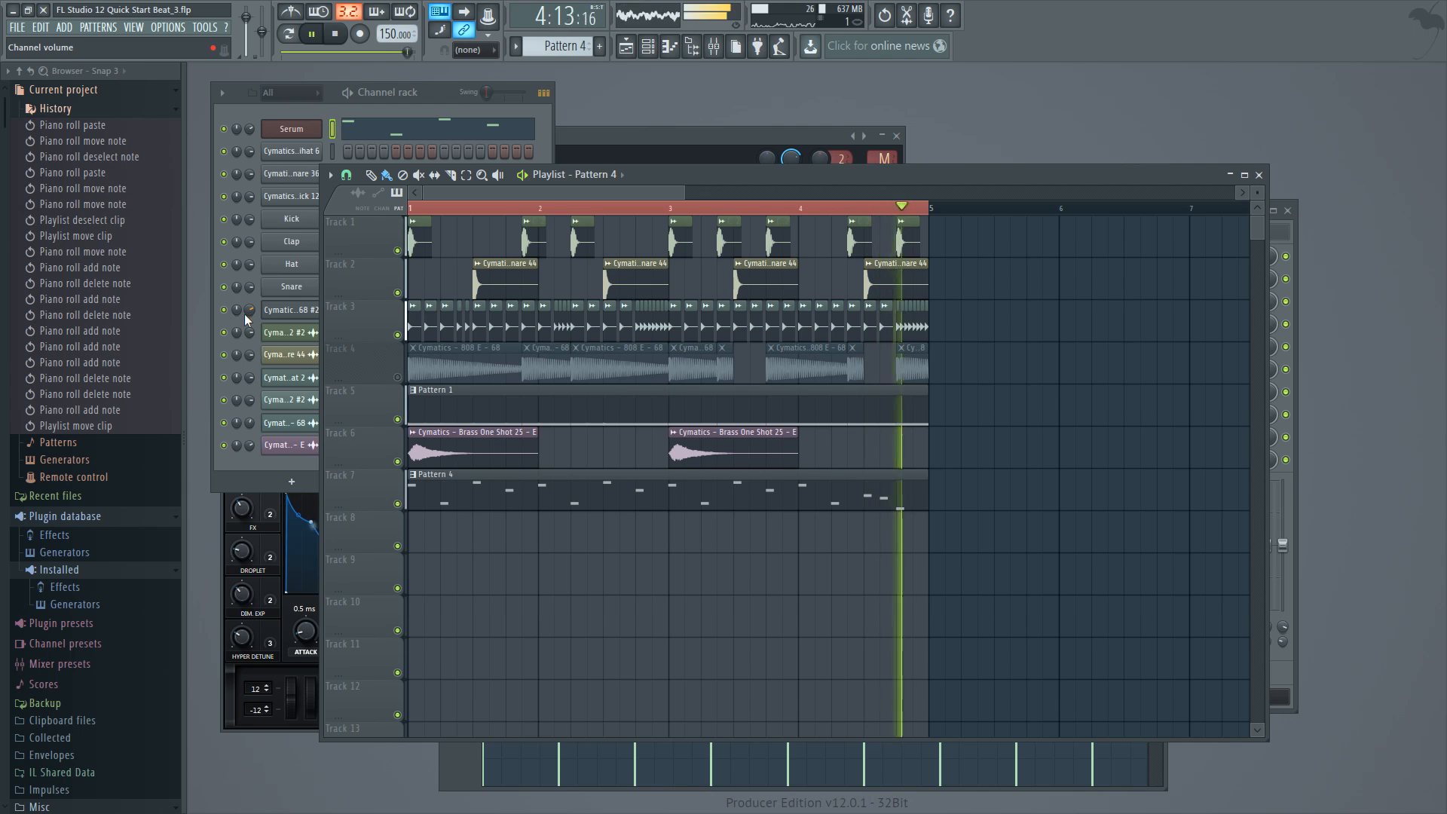
pyautogui.press('space')
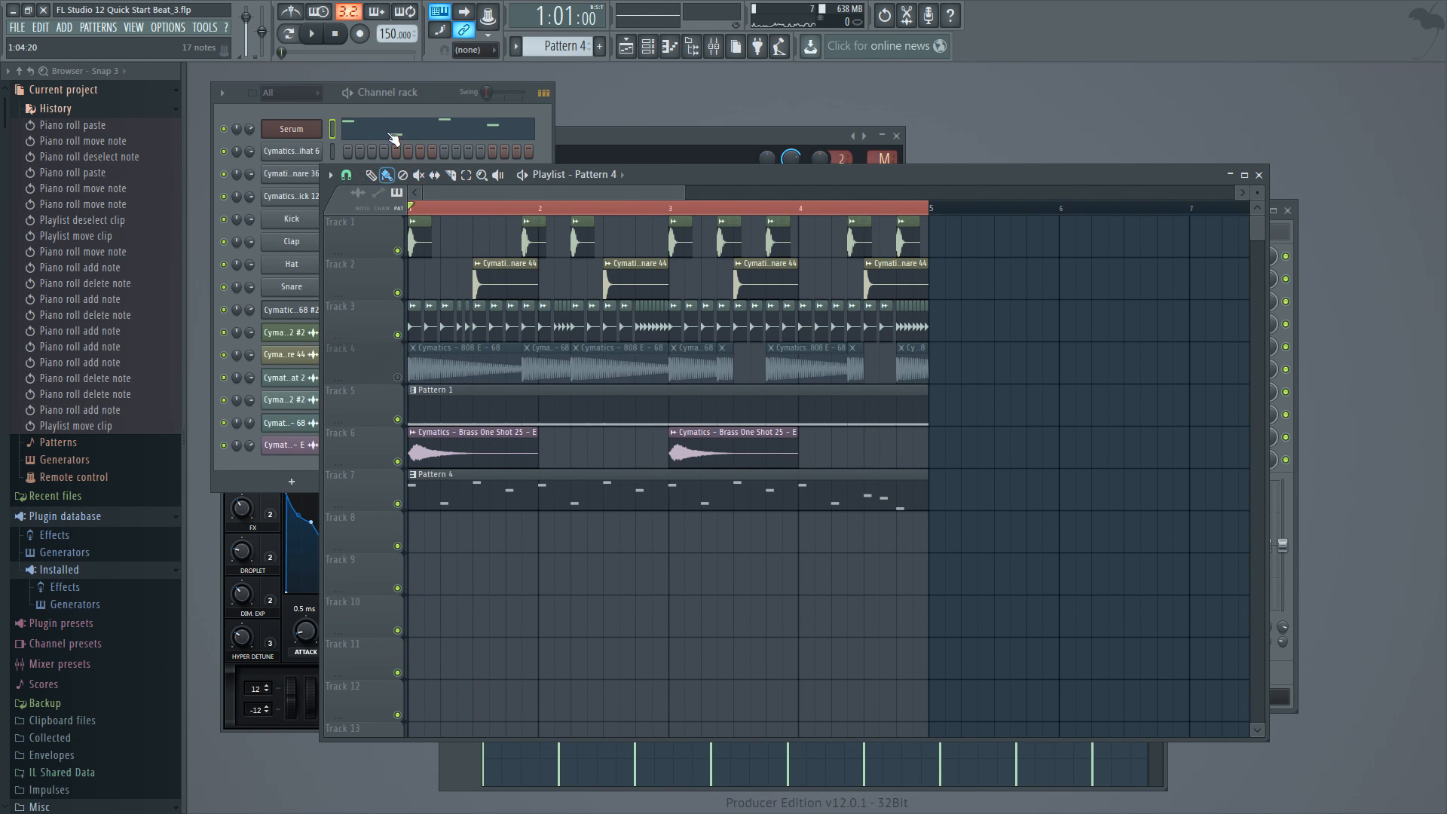
# - Fine-tune the Serum volume to 39% while playing the beat repeatedly
pyautogui.click(391, 107)
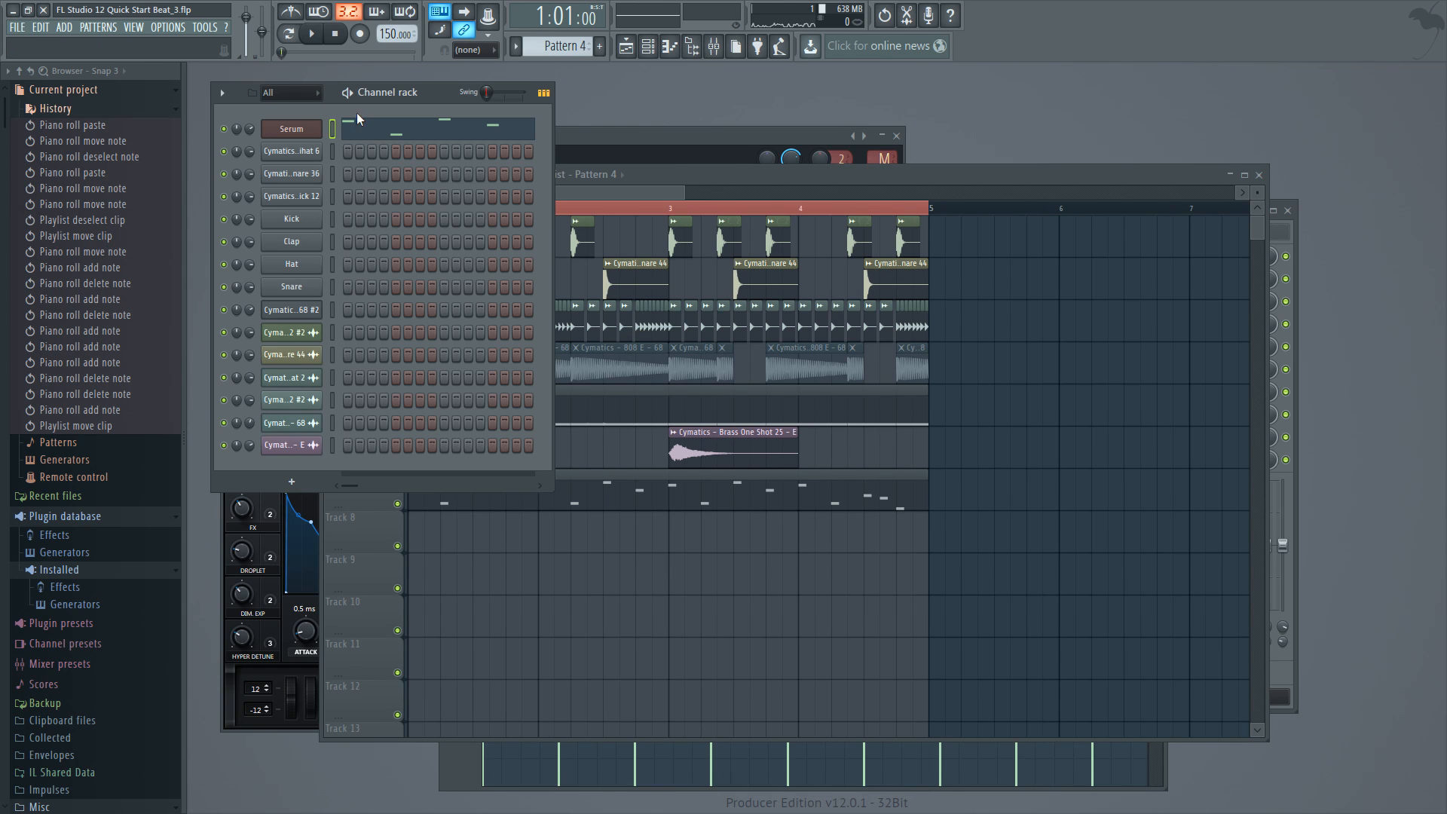
pyautogui.click(360, 121)
pyautogui.click(428, 107)
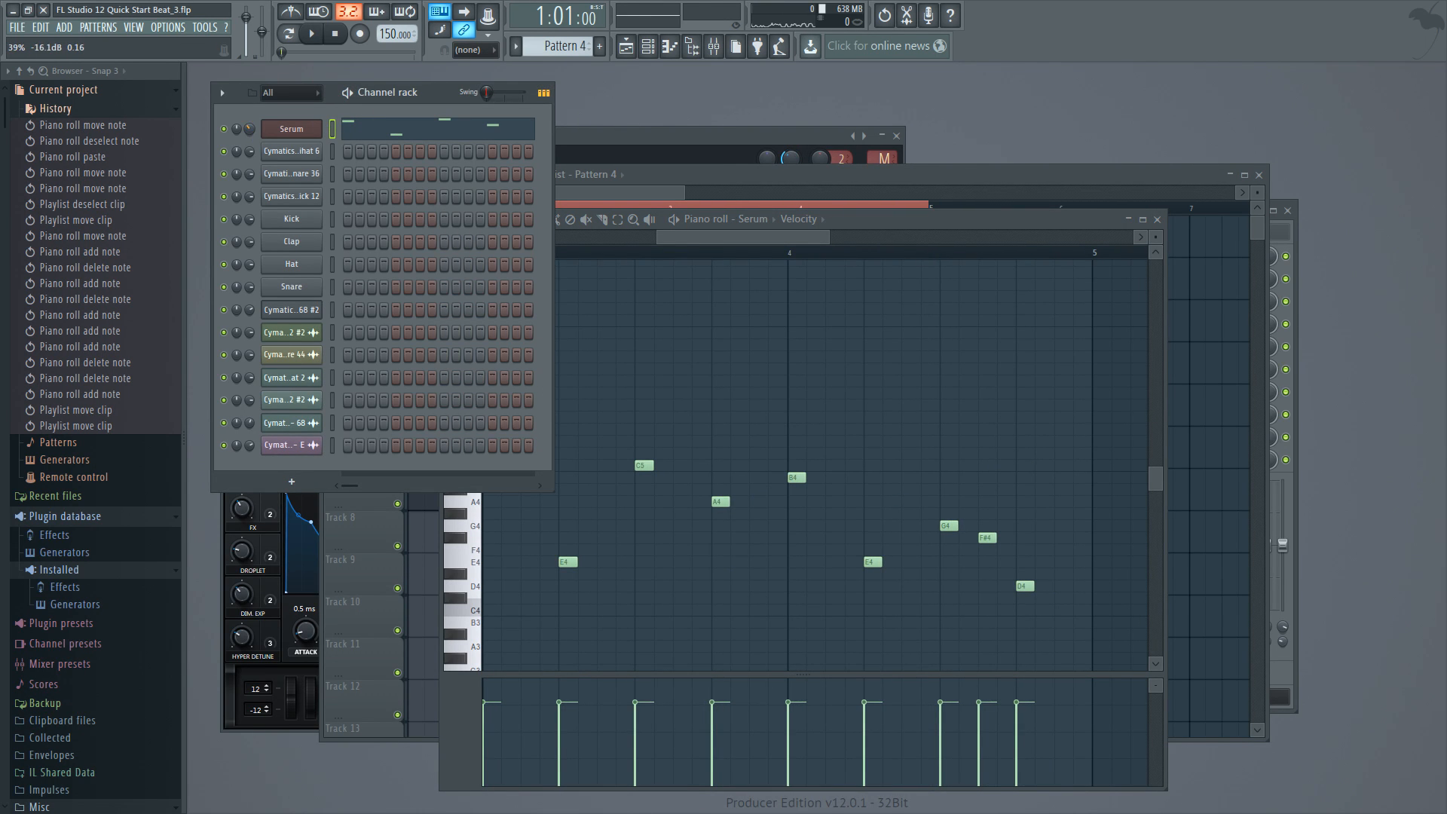
pyautogui.press('space')
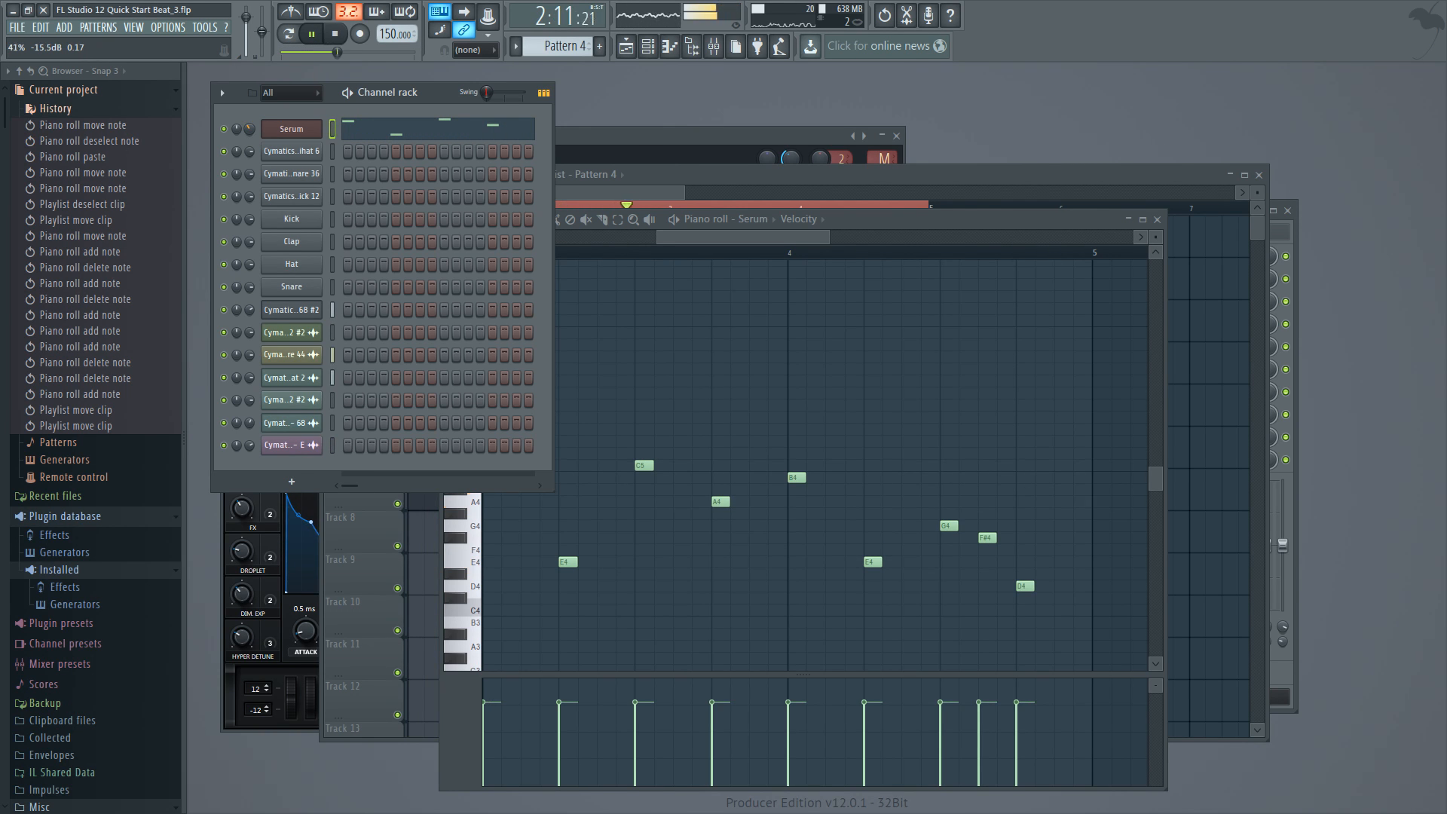
pyautogui.press('space')
pyautogui.press('space')
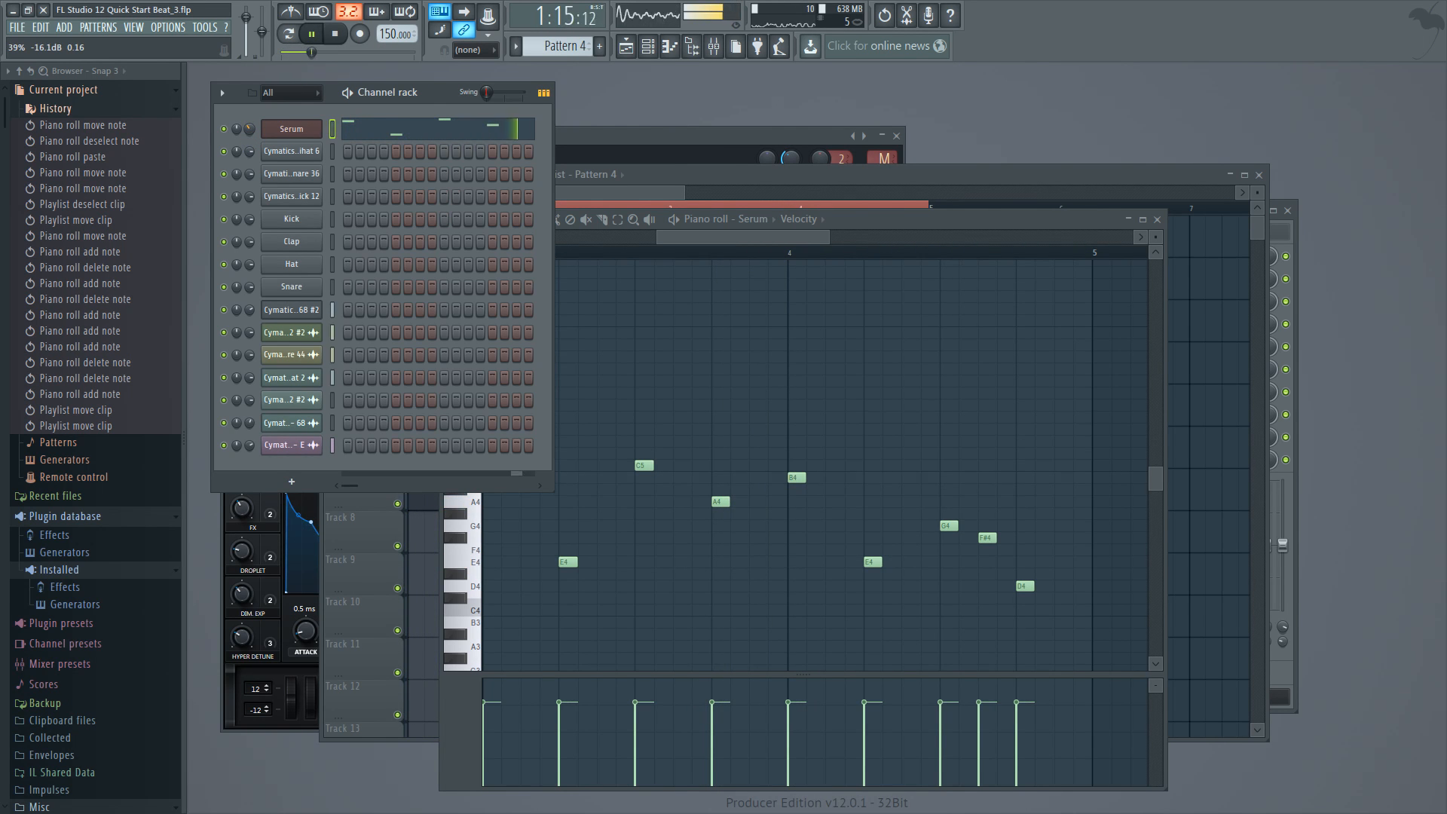
pyautogui.press('space')
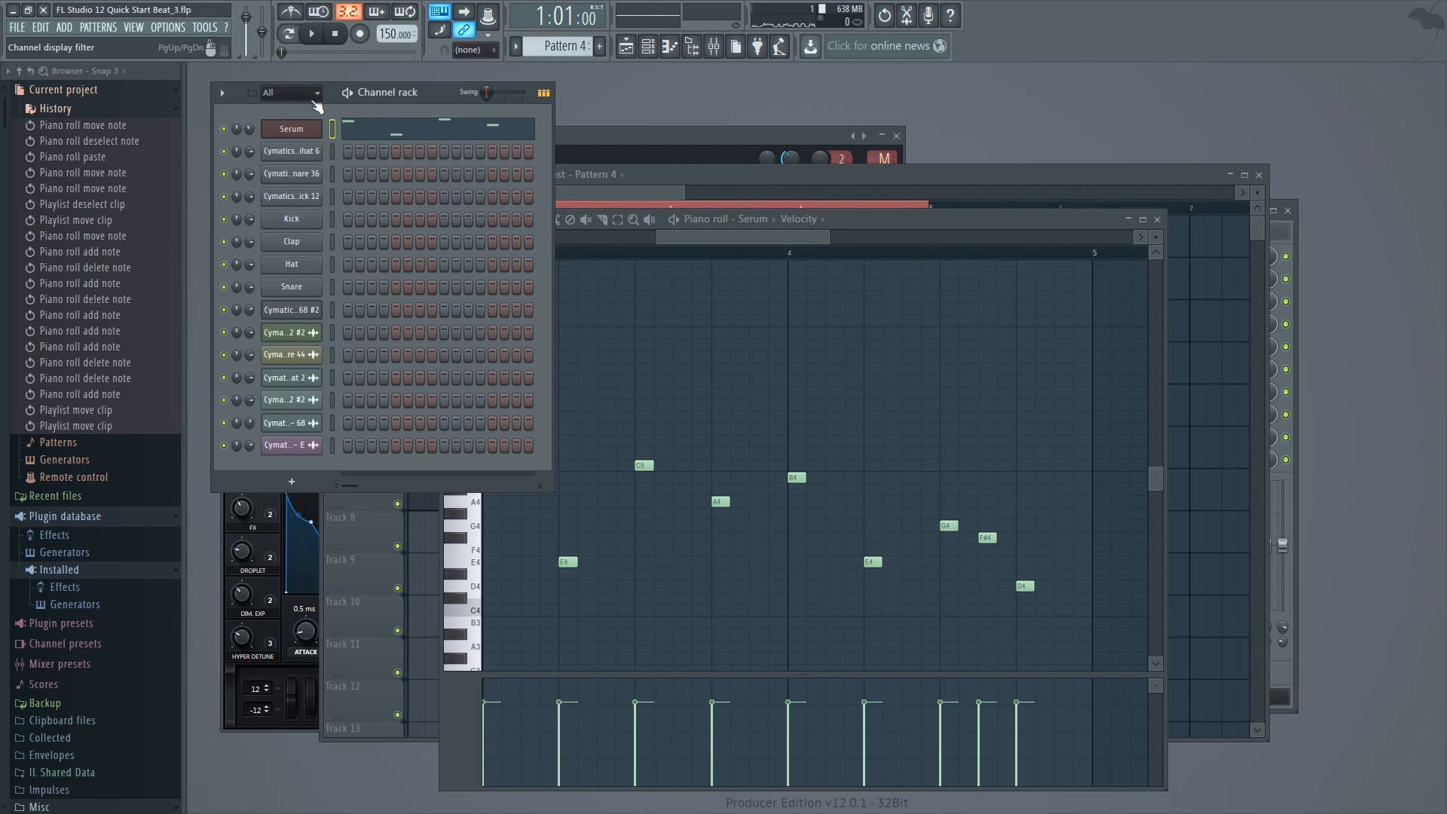
# - Create a new pattern, clearing the trial name "Whatever You Want" to keep the default name
pyautogui.click(599, 46)
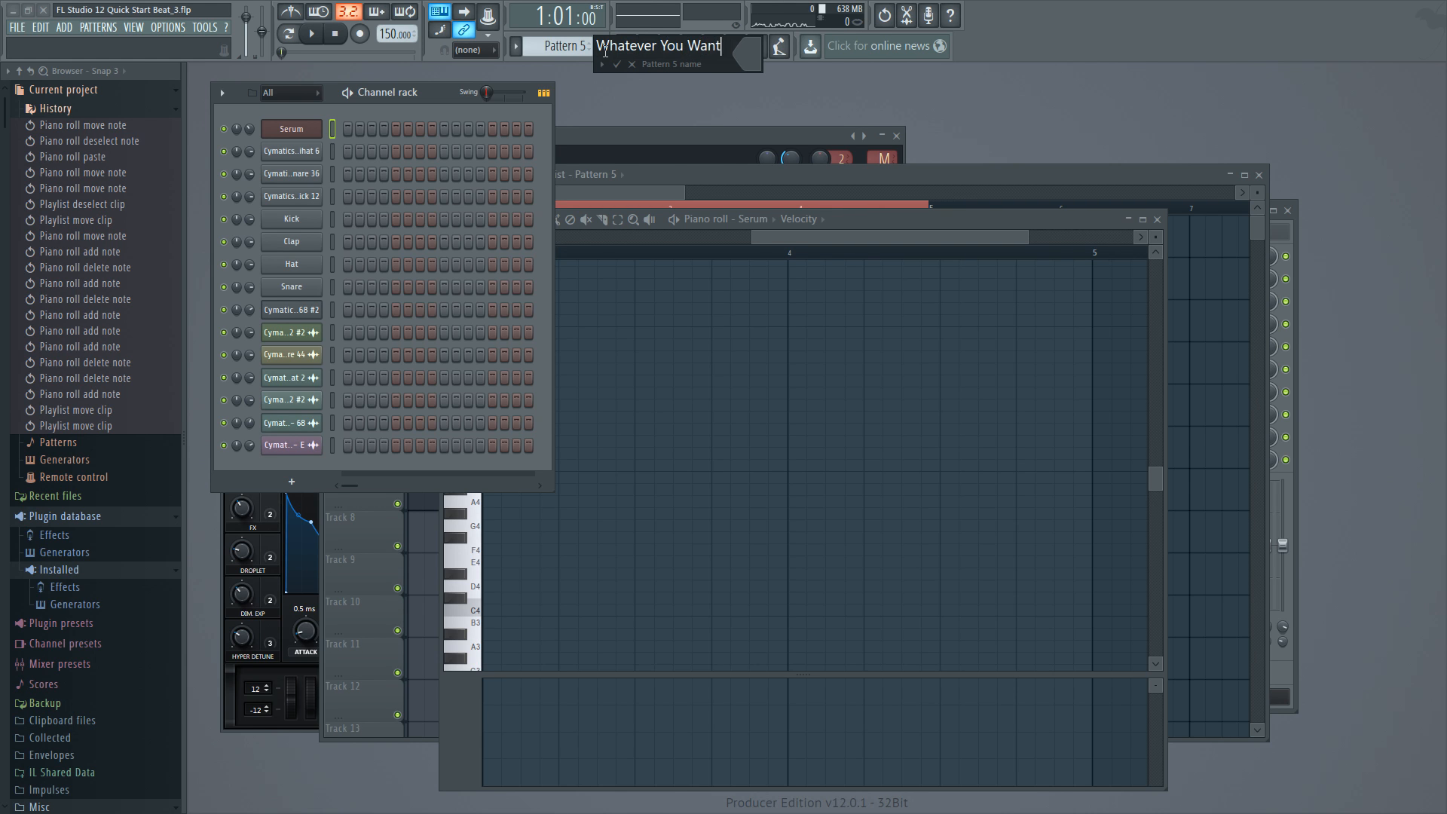
pyautogui.moveTo(724, 42); pyautogui.dragTo(625, 46)
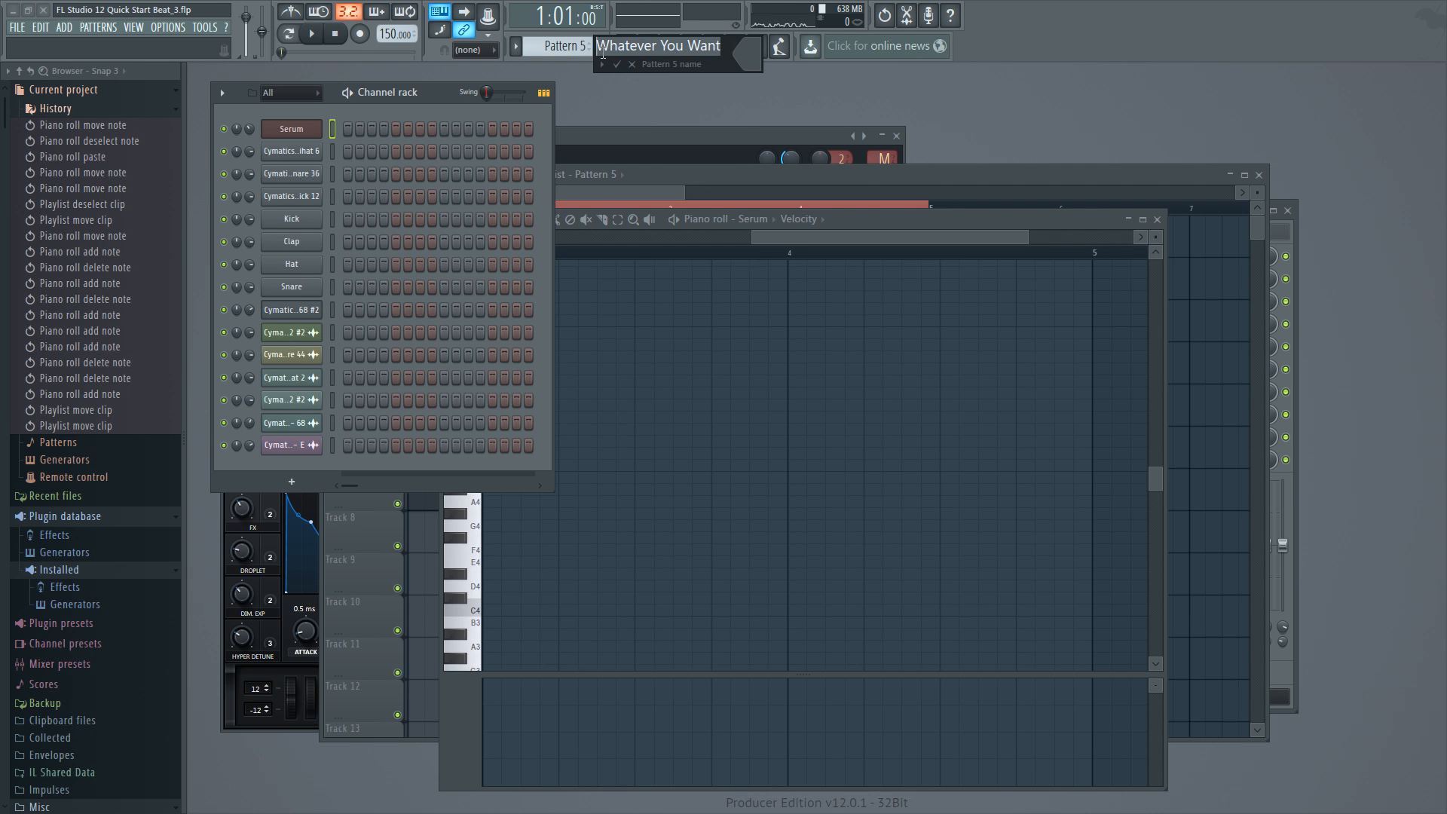
pyautogui.press('BackSpace')
pyautogui.press('Return')
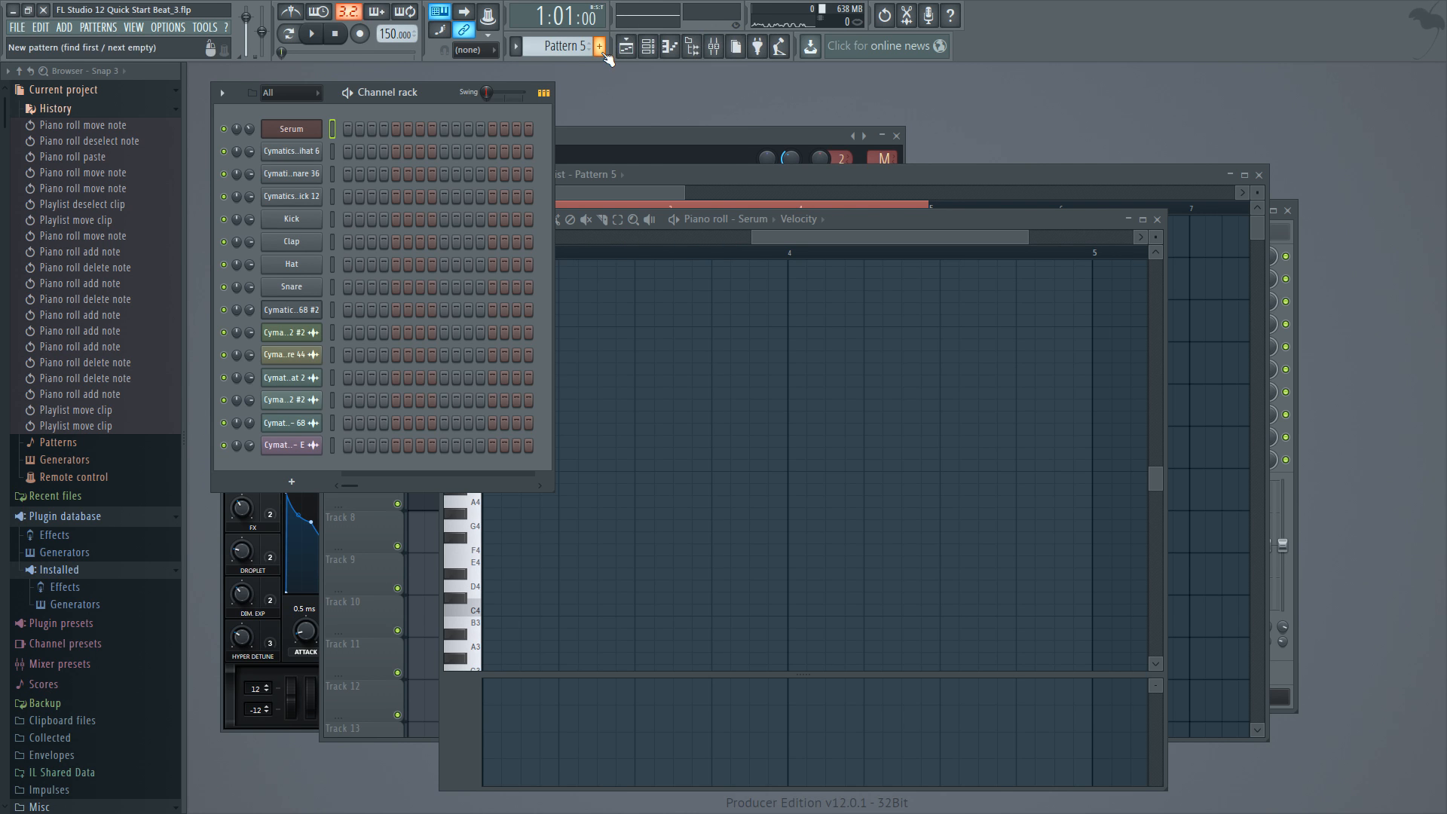
# - Insert a second Serum instance above the existing one and load its "BASS - Low Bass" preset
pyautogui.rightClick(322, 130)
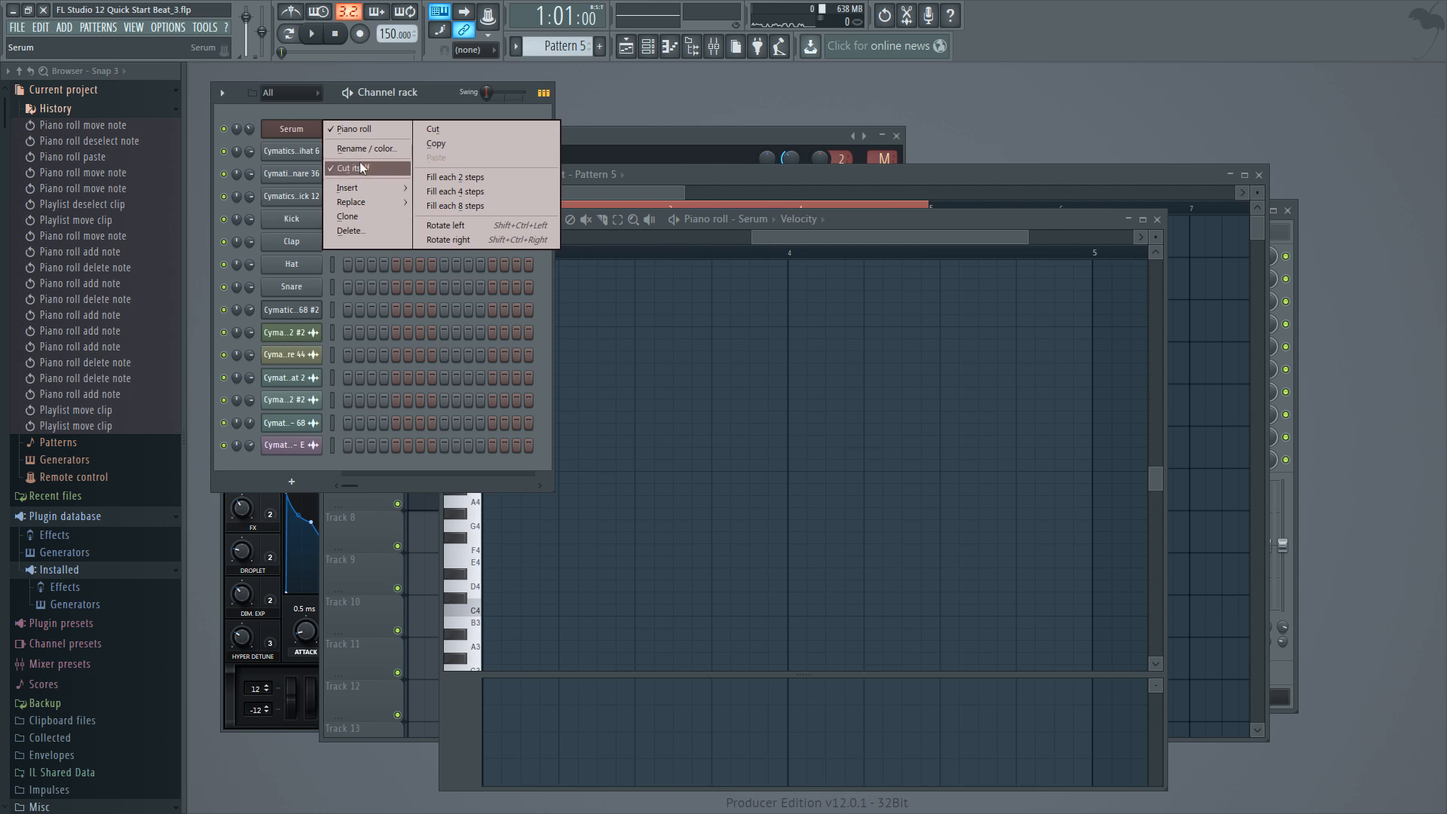
pyautogui.moveTo(359, 193)
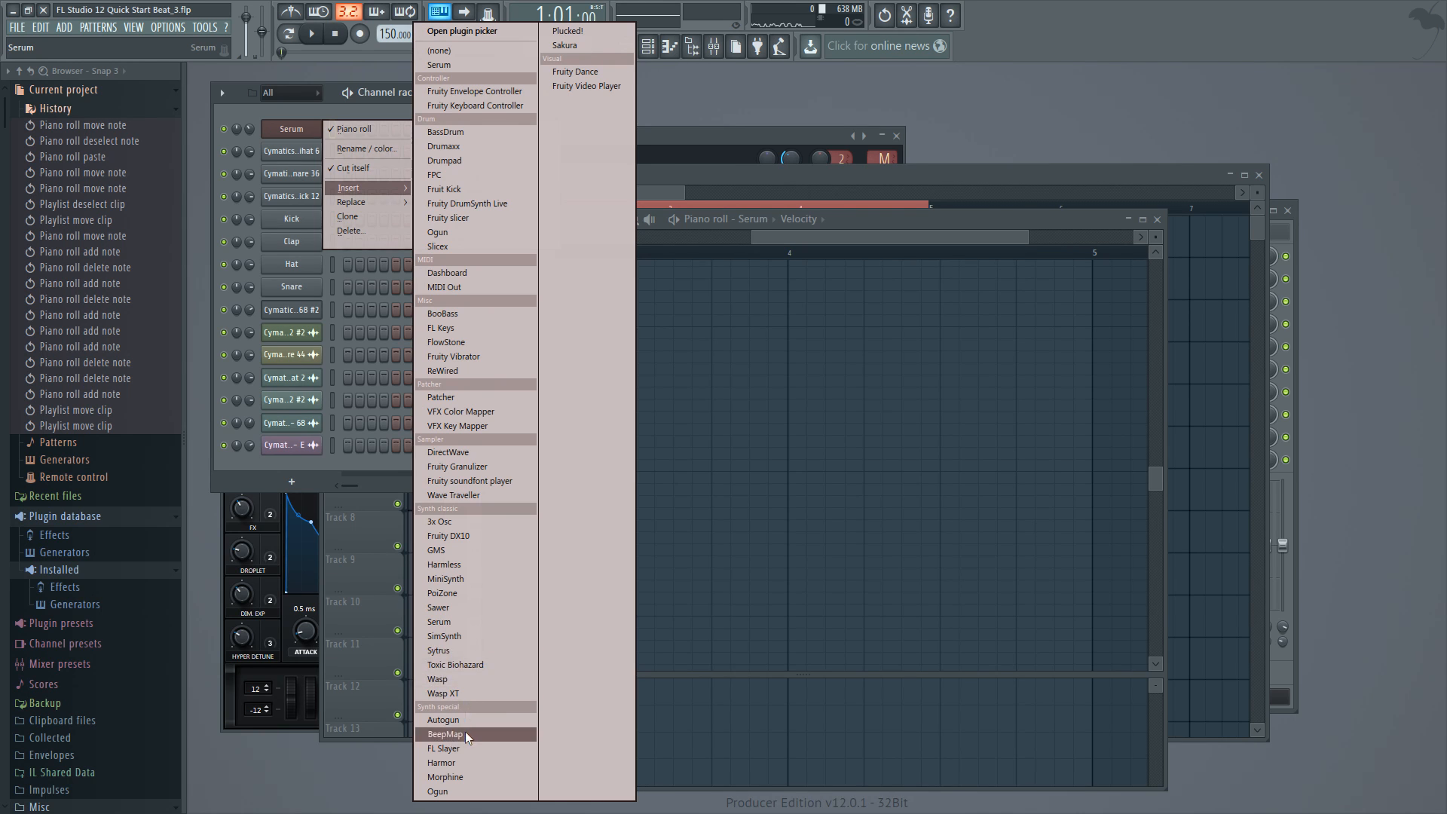
pyautogui.click(460, 623)
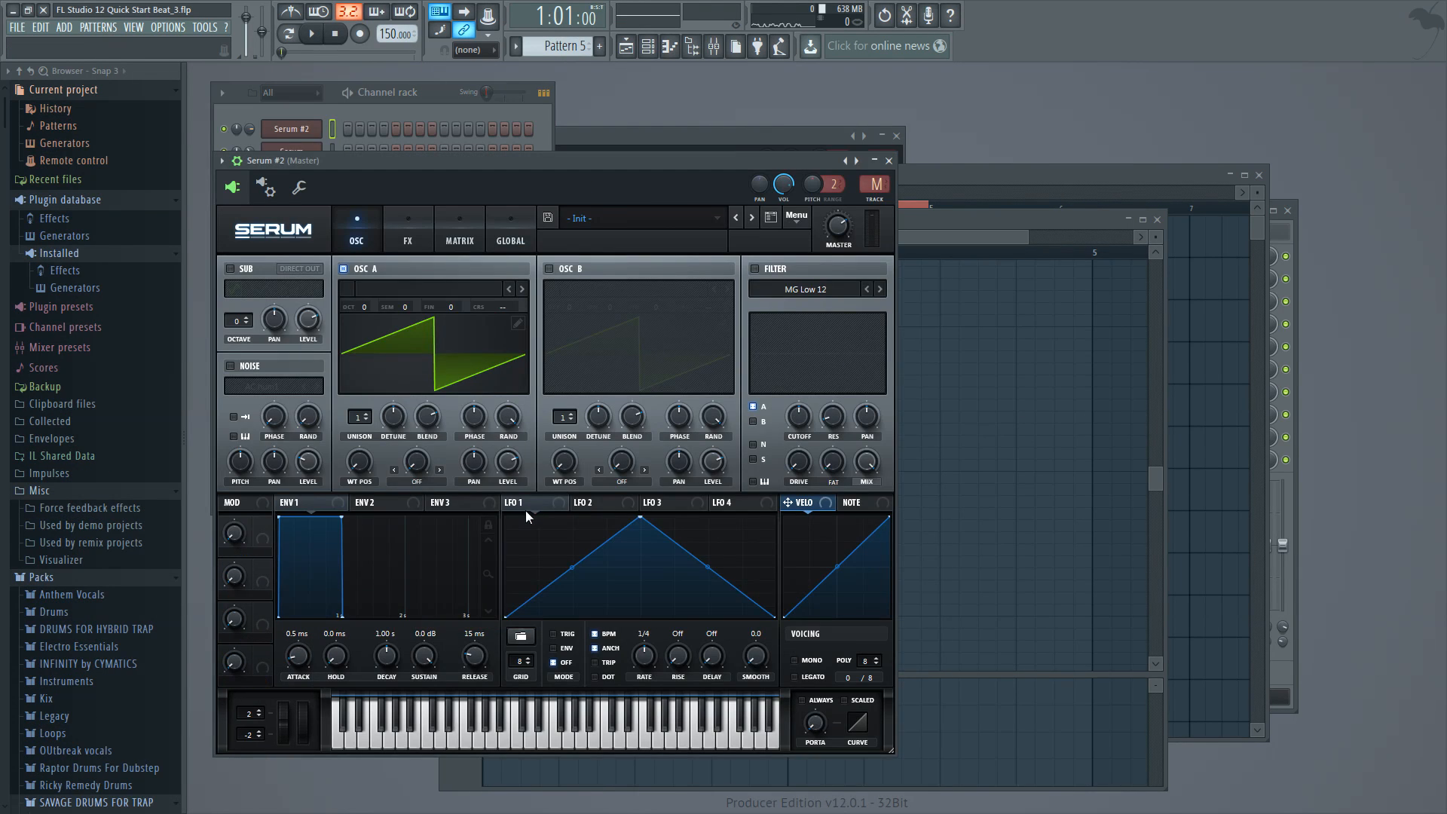
pyautogui.click(798, 219)
pyautogui.click(825, 282)
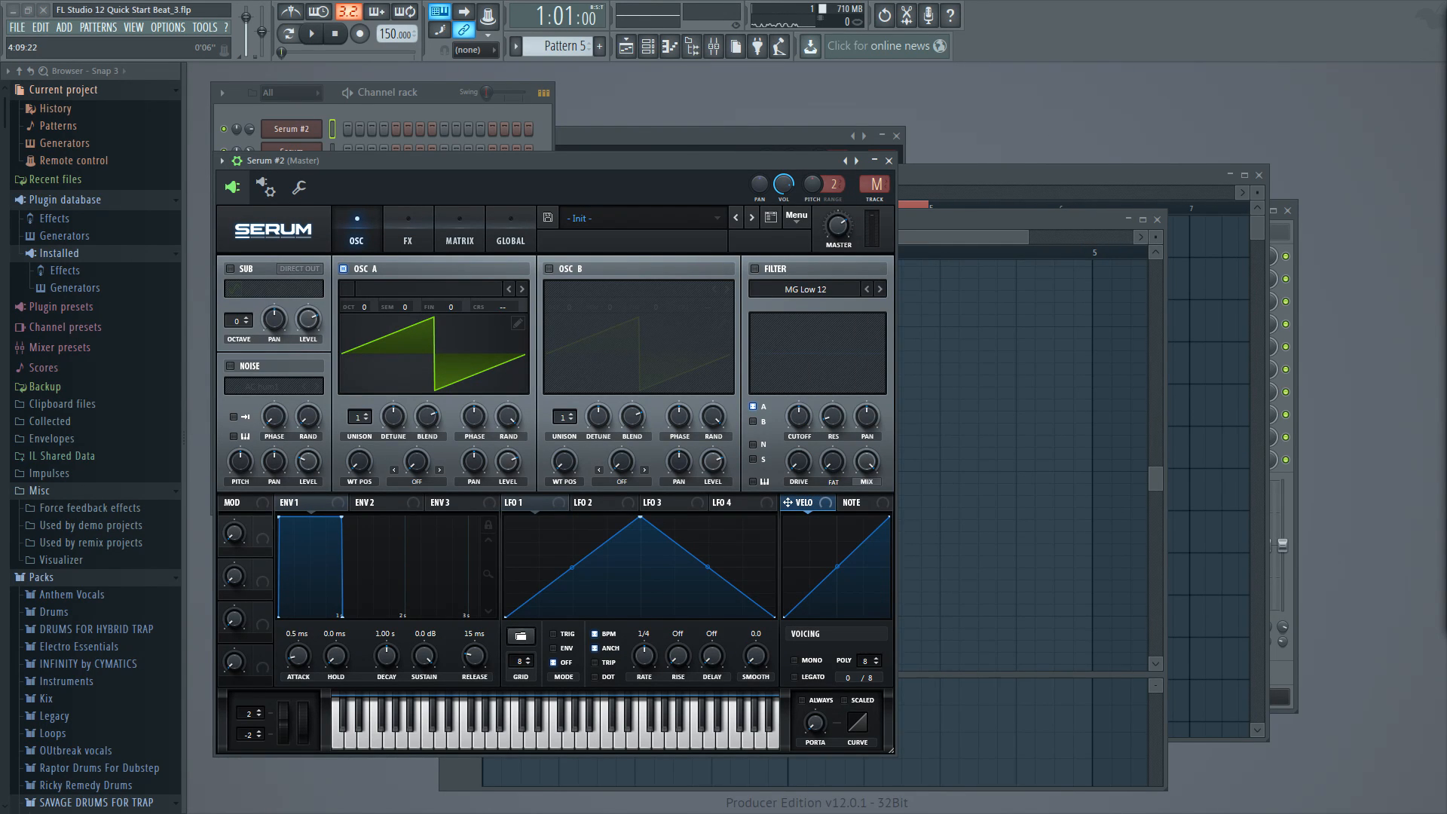
# - Open the new bass channel's piano roll, audition pitches and draw a one-bar E4 note starting at bar 1
pyautogui.click(423, 116)
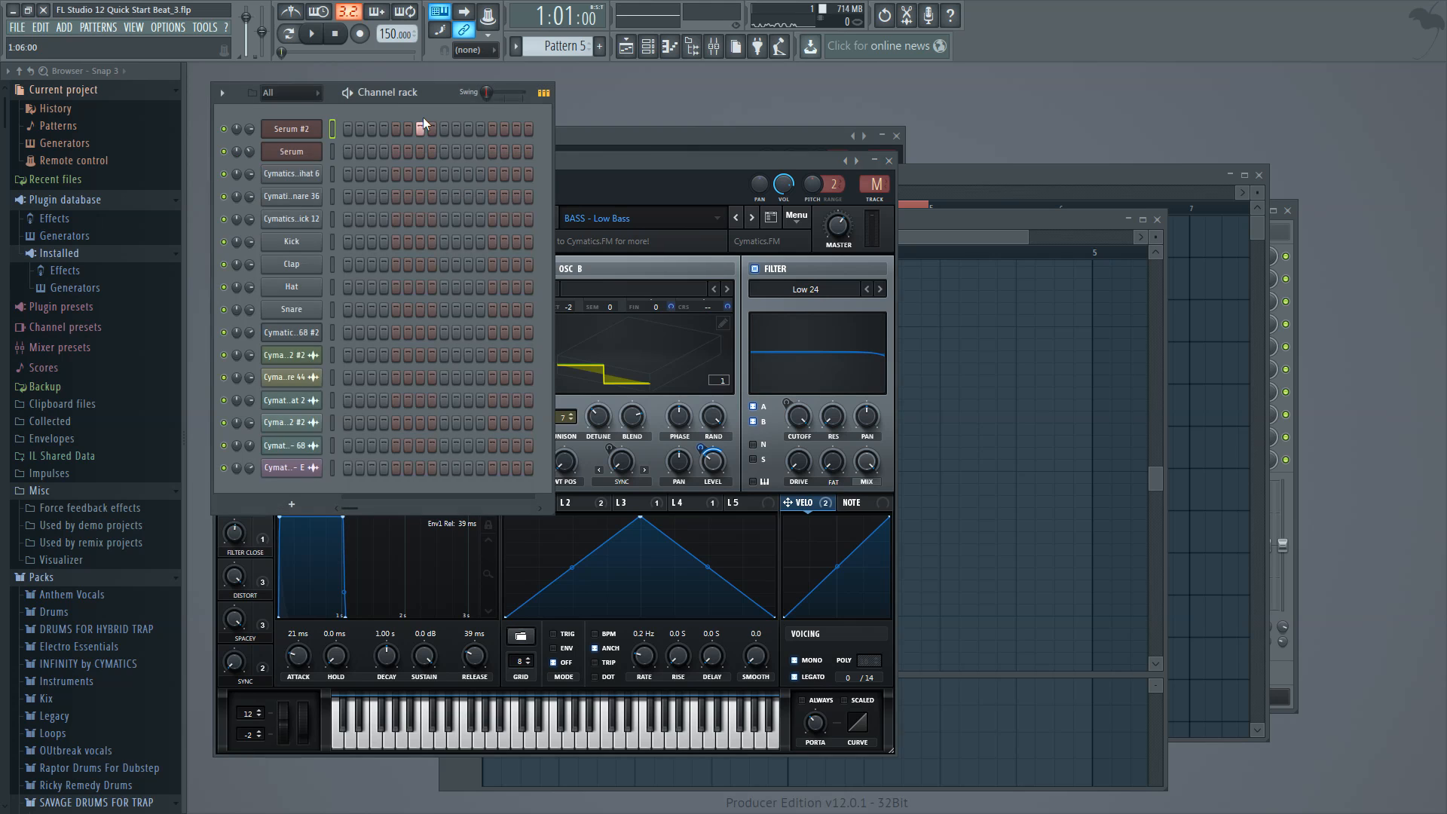
pyautogui.rightClick(312, 132)
pyautogui.click(415, 129)
pyautogui.rightClick(312, 132)
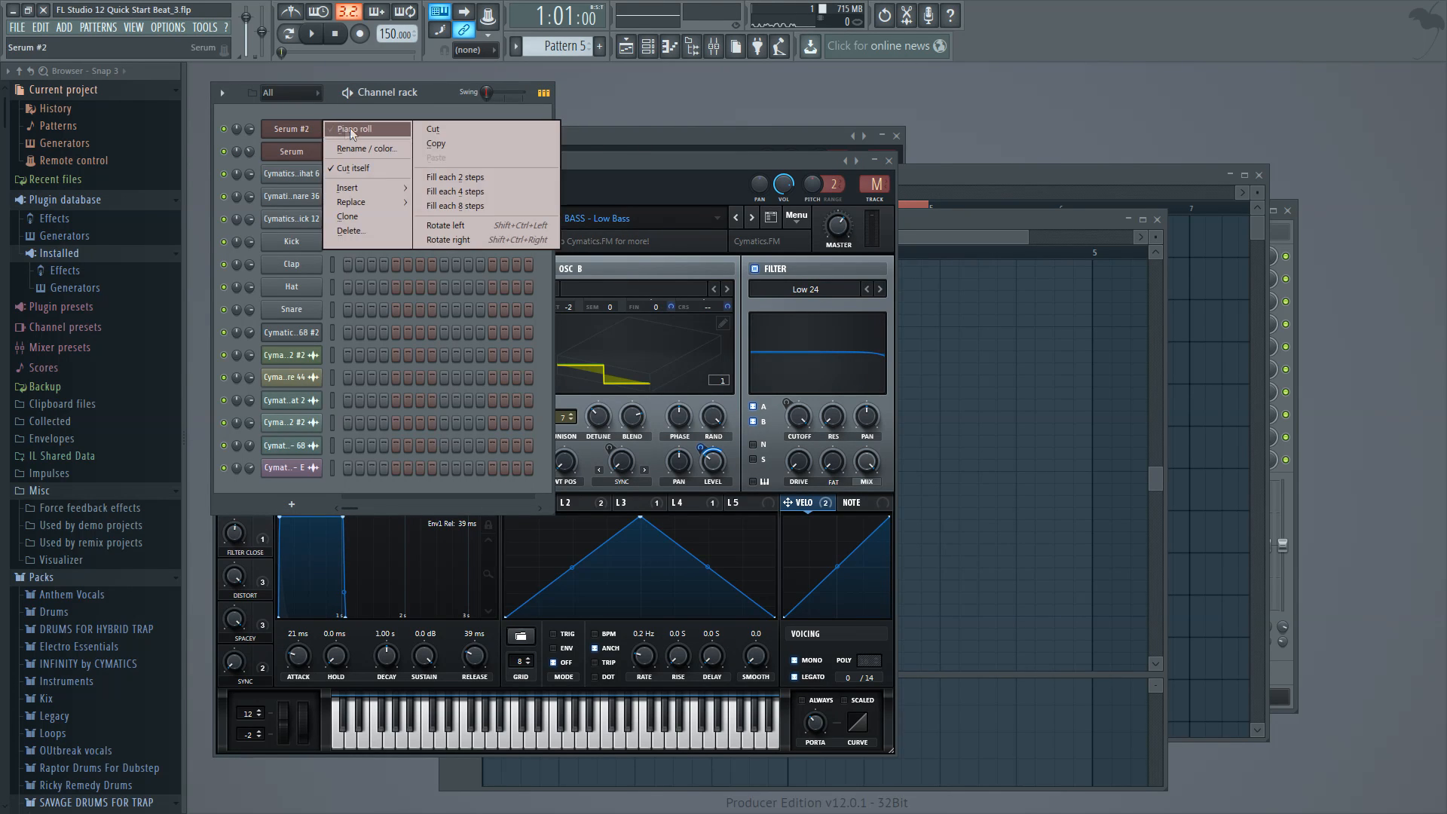
pyautogui.click(349, 129)
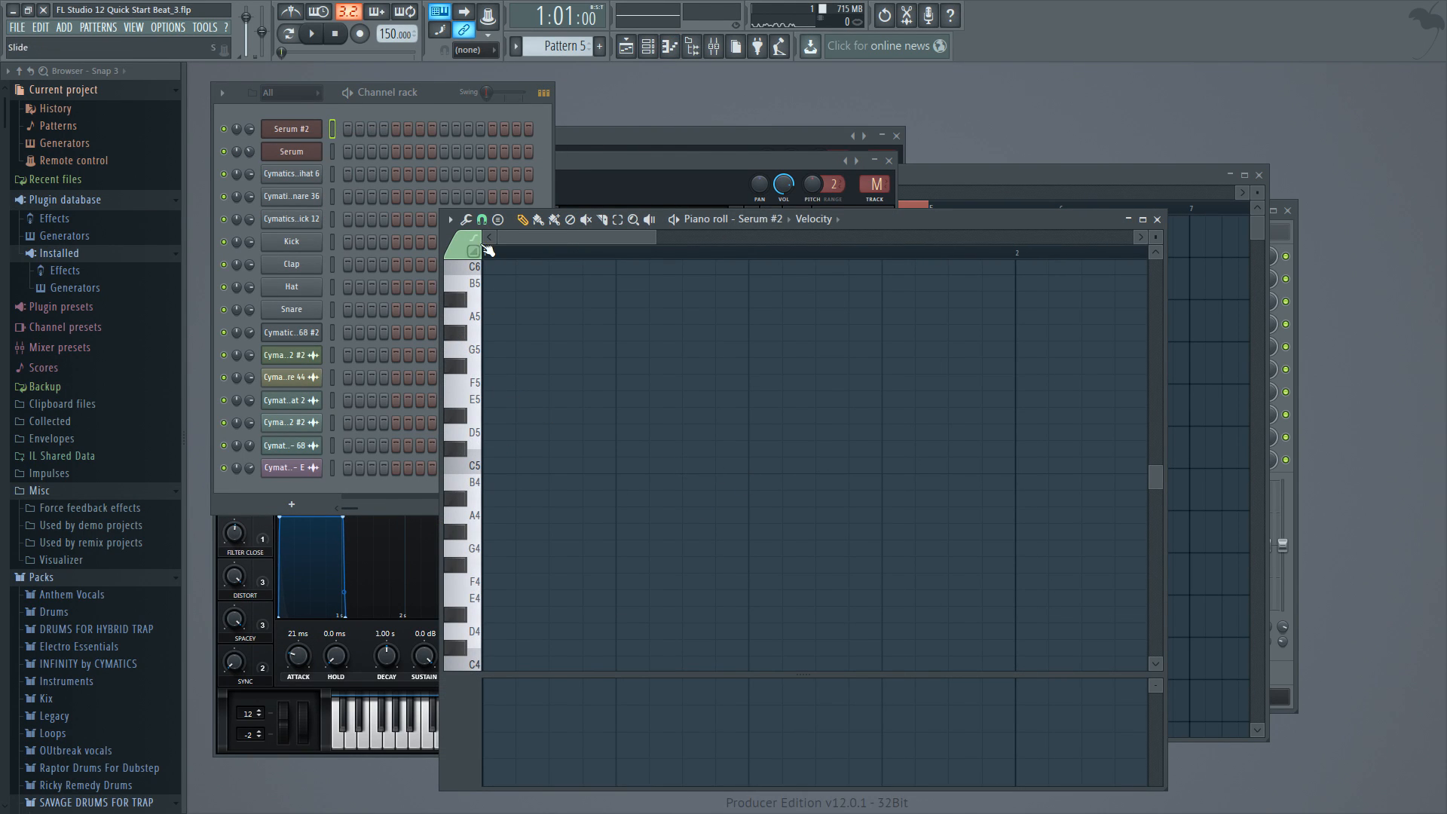
pyautogui.click(471, 439)
pyautogui.click(482, 413)
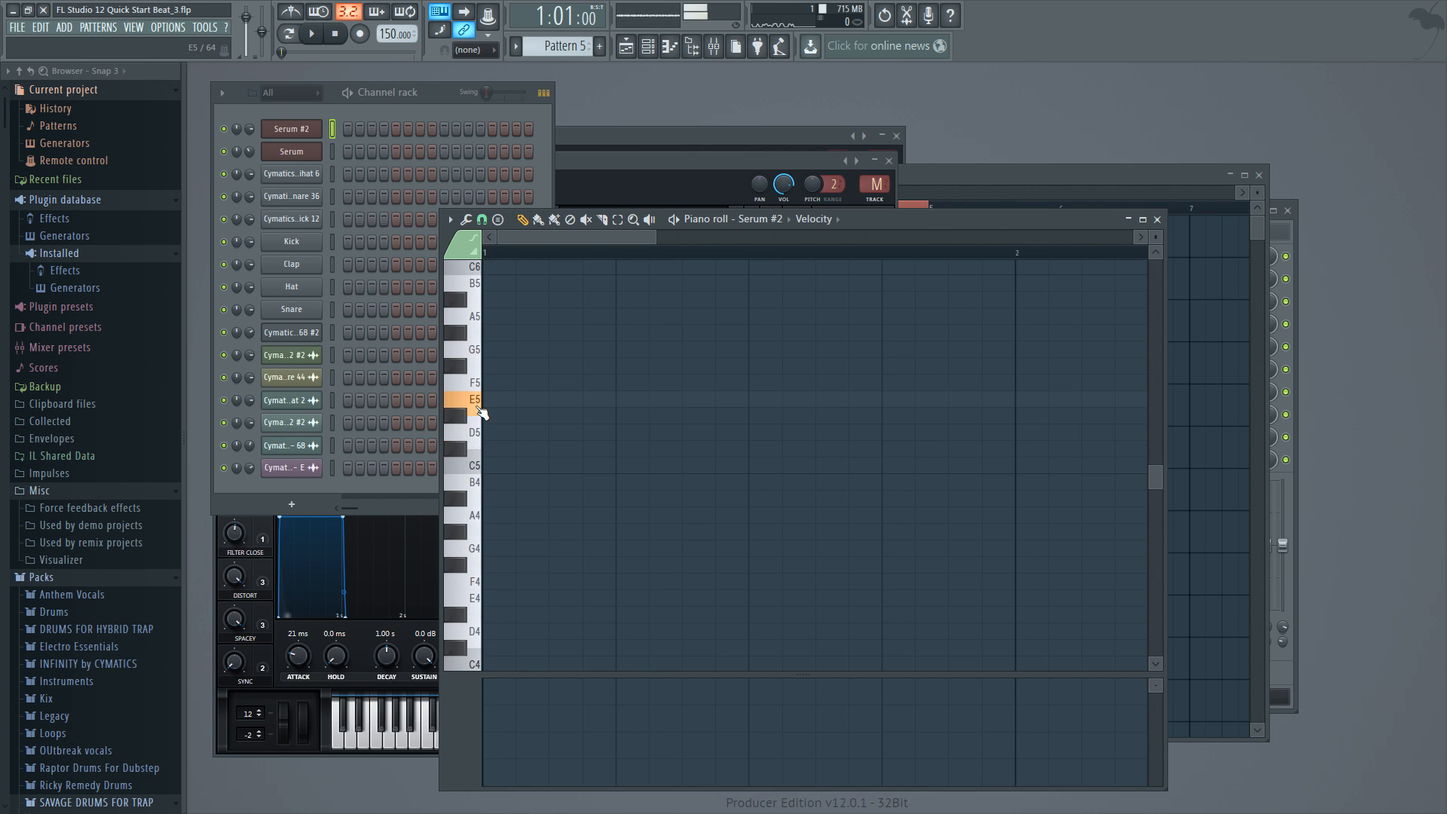
pyautogui.click(479, 598)
pyautogui.click(478, 601)
pyautogui.moveTo(487, 601); pyautogui.dragTo(1027, 656)
# - Place the bass pattern at bar 1 on Track 8 of the playlist and play it with the beat
pyautogui.press('F5')
pyautogui.moveTo(556, 565); pyautogui.dragTo(472, 526)
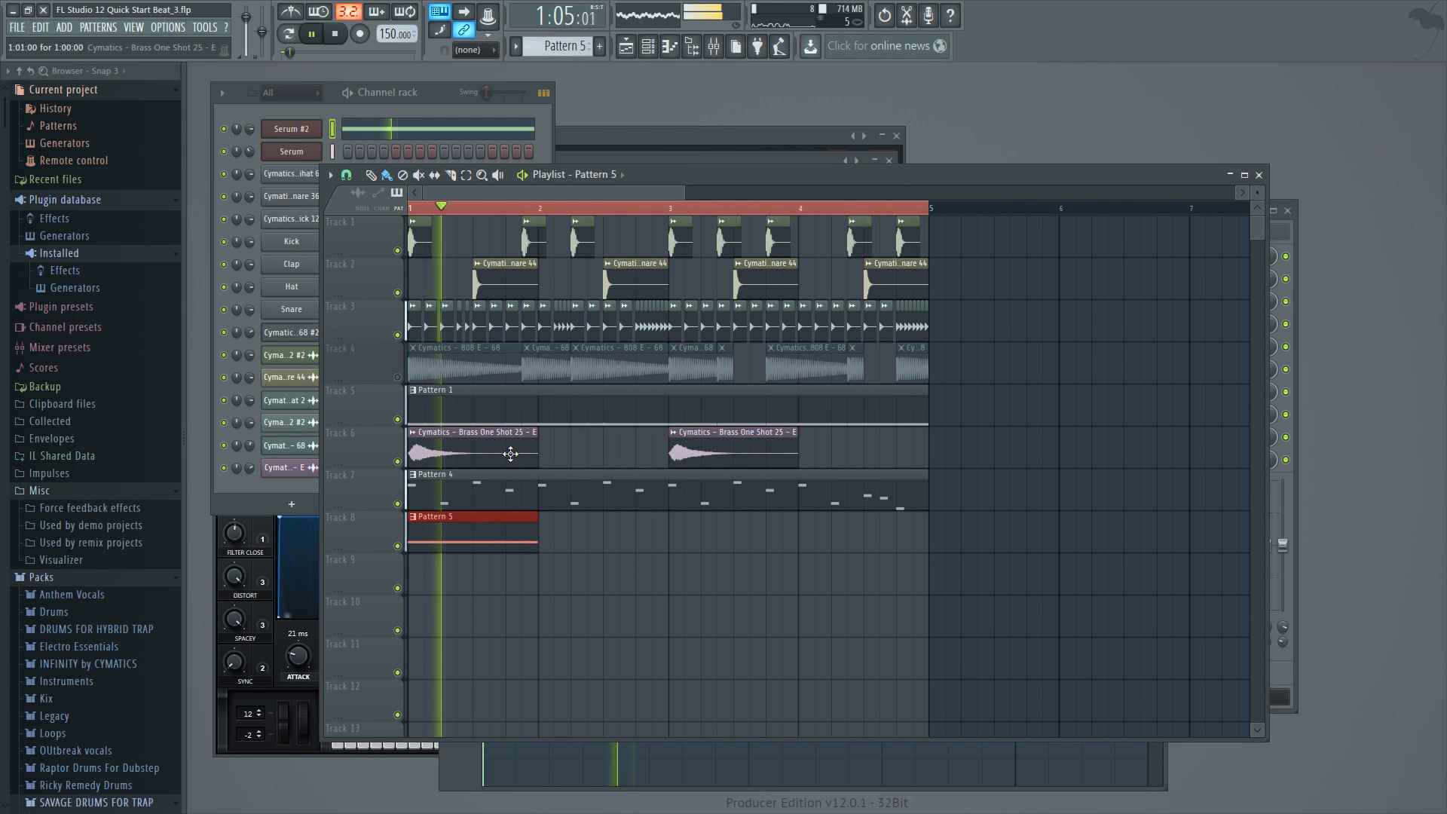
pyautogui.press('space')
# - Extend the E4 bass note to two bars and add a second two-bar E4 at bar 3 while the beat plays
pyautogui.doubleClick(520, 533)
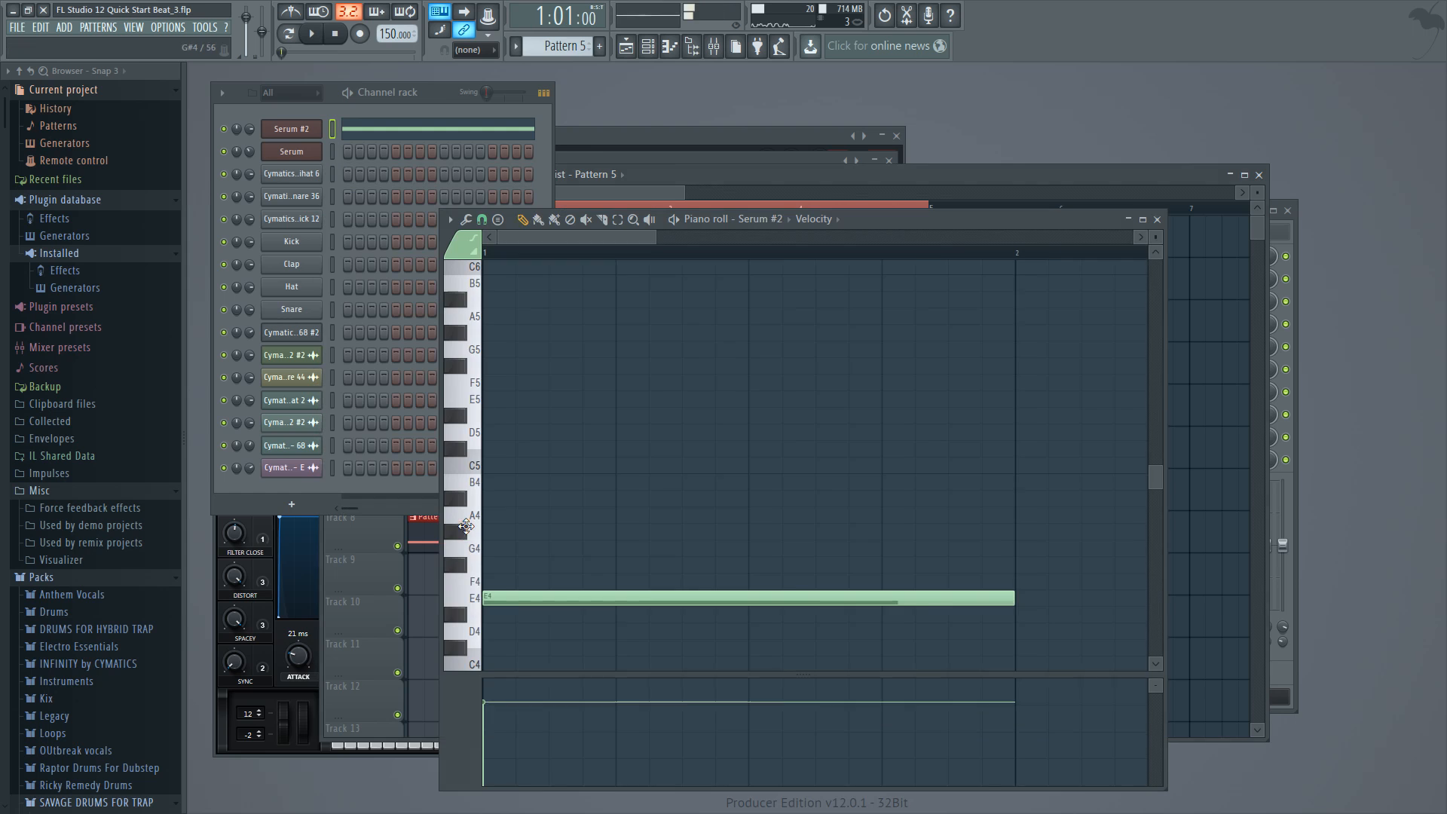
pyautogui.moveTo(656, 241); pyautogui.dragTo(855, 240)
pyautogui.press('space')
pyautogui.moveTo(679, 598); pyautogui.dragTo(880, 627)
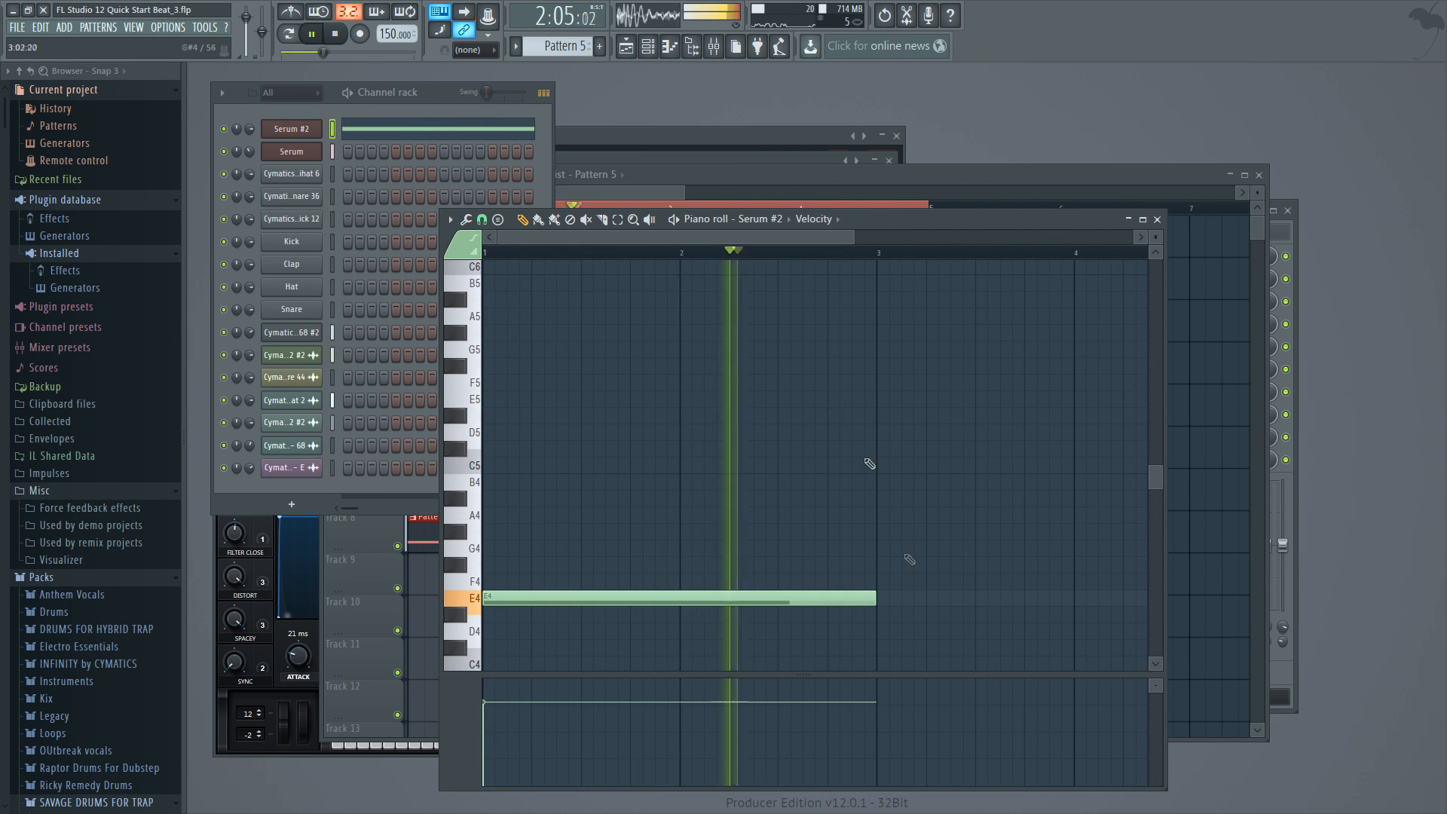
pyautogui.click(888, 603)
pyautogui.moveTo(723, 233)
pyautogui.mouseDown()
pyautogui.moveTo(836, 235)
pyautogui.moveTo(553, 241)
pyautogui.moveTo(715, 243)
pyautogui.mouseUp()
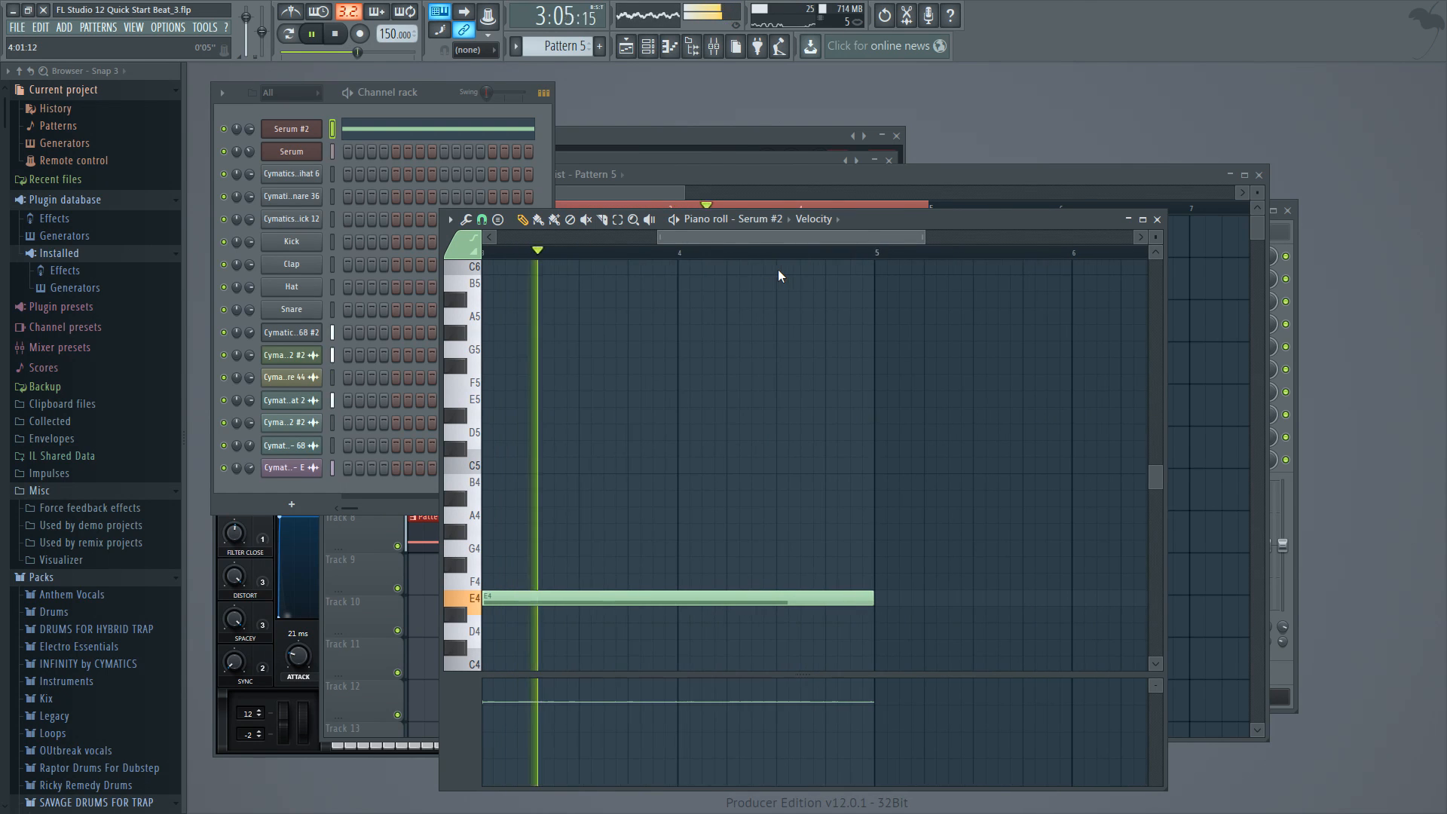
pyautogui.moveTo(871, 602)
pyautogui.mouseDown()
pyautogui.moveTo(821, 607)
pyautogui.moveTo(874, 603)
pyautogui.mouseUp()
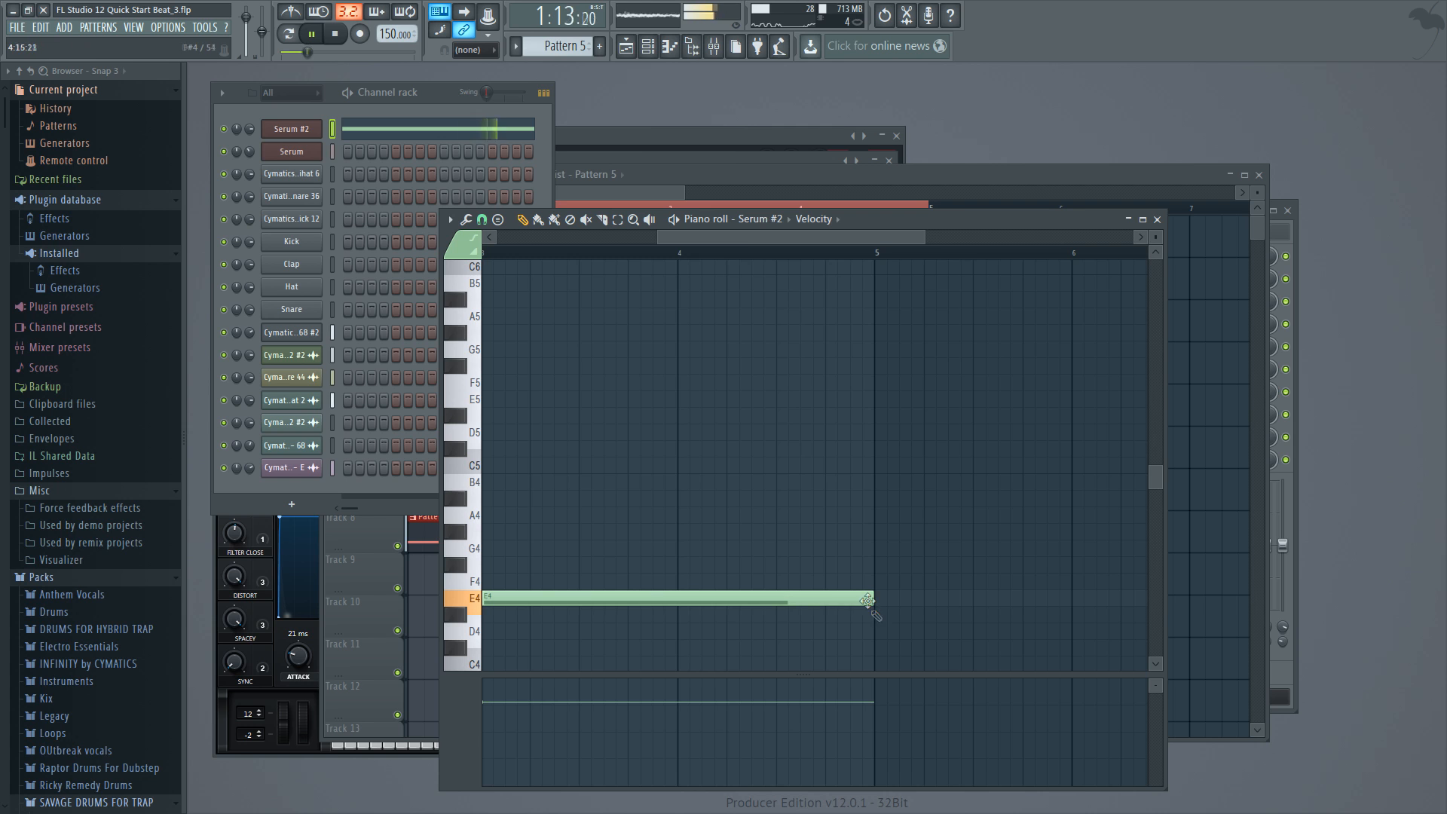
pyautogui.moveTo(783, 238); pyautogui.dragTo(356, 264)
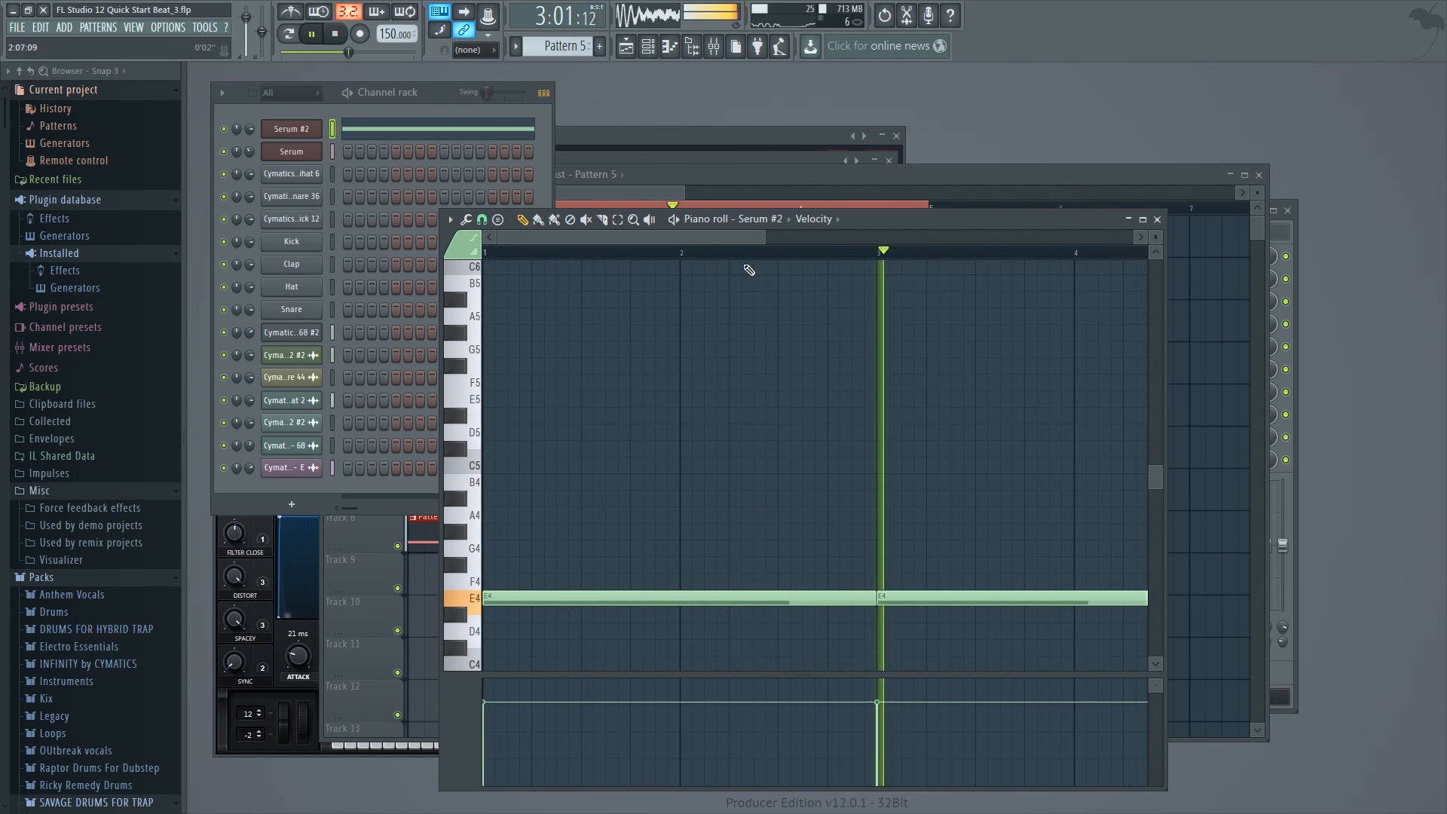
# - Stop playback and clear the four-bar time selection in the playlist
pyautogui.click(668, 184)
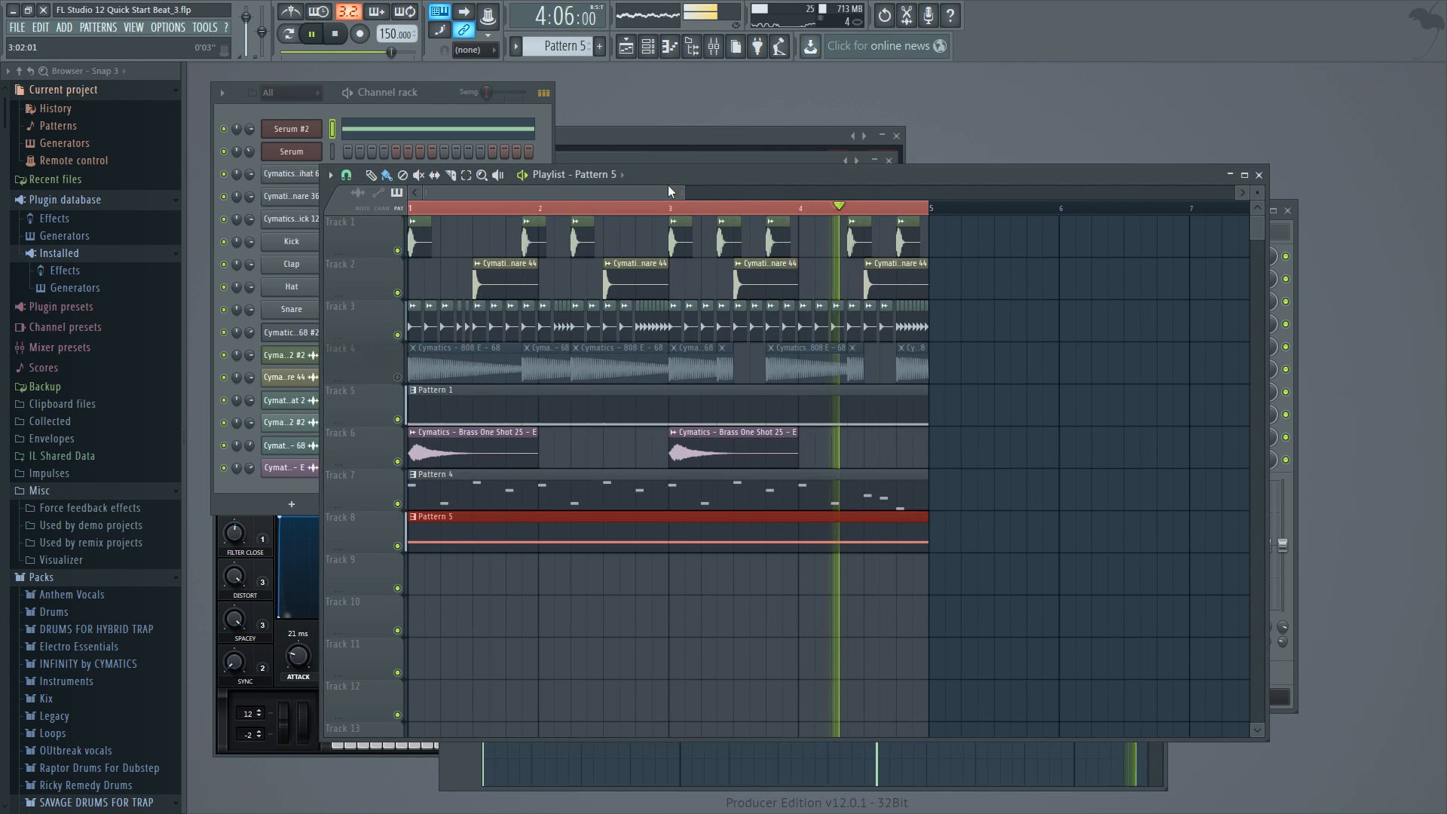
pyautogui.press('space')
pyautogui.keyDown('ctrl'); pyautogui.click(1040, 477); pyautogui.keyUp('ctrl')
pyautogui.moveTo(1078, 588); pyautogui.dragTo(408, 218)
pyautogui.hotkey('ctrl', 'd')
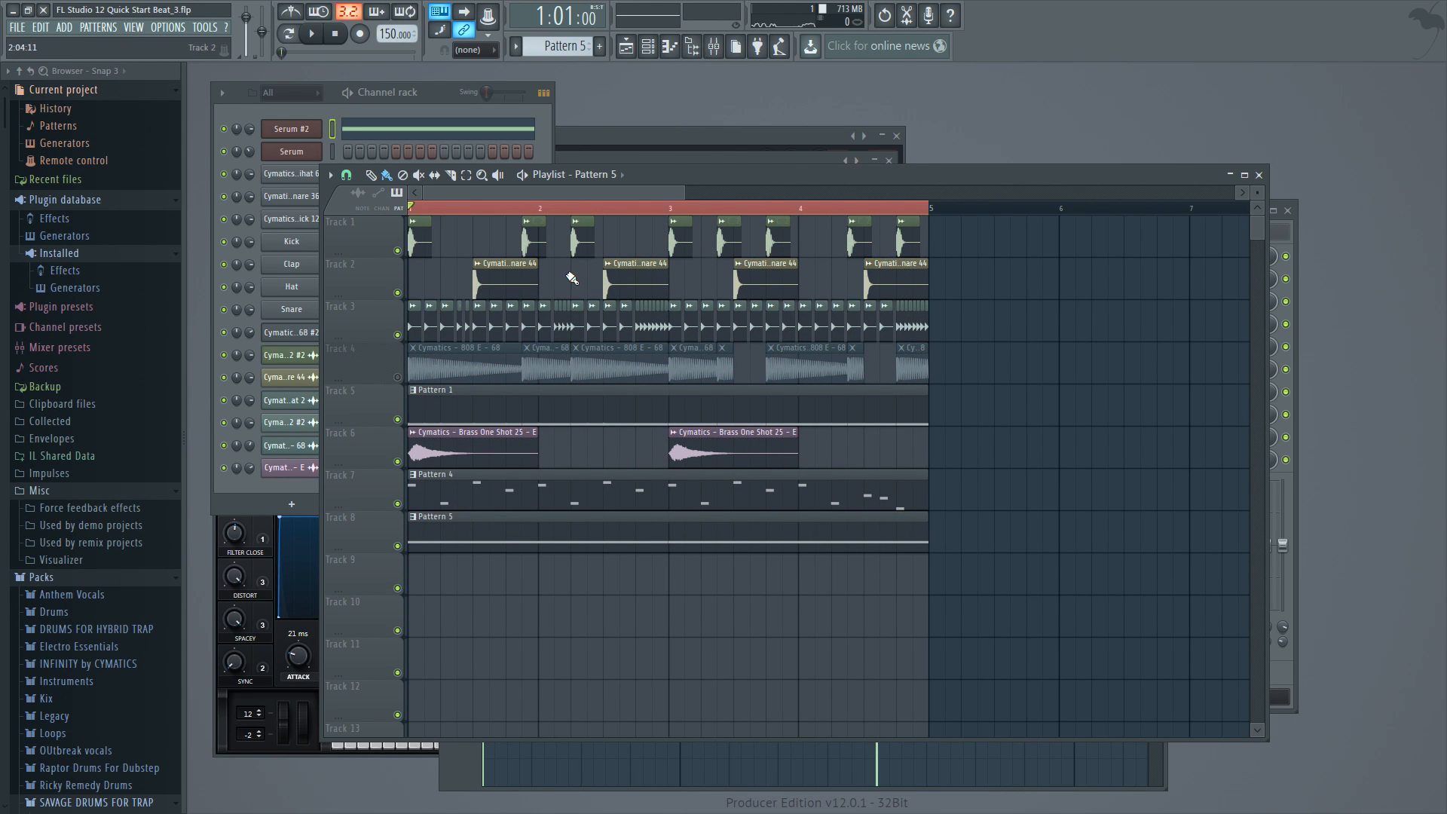
pyautogui.click(458, 214)
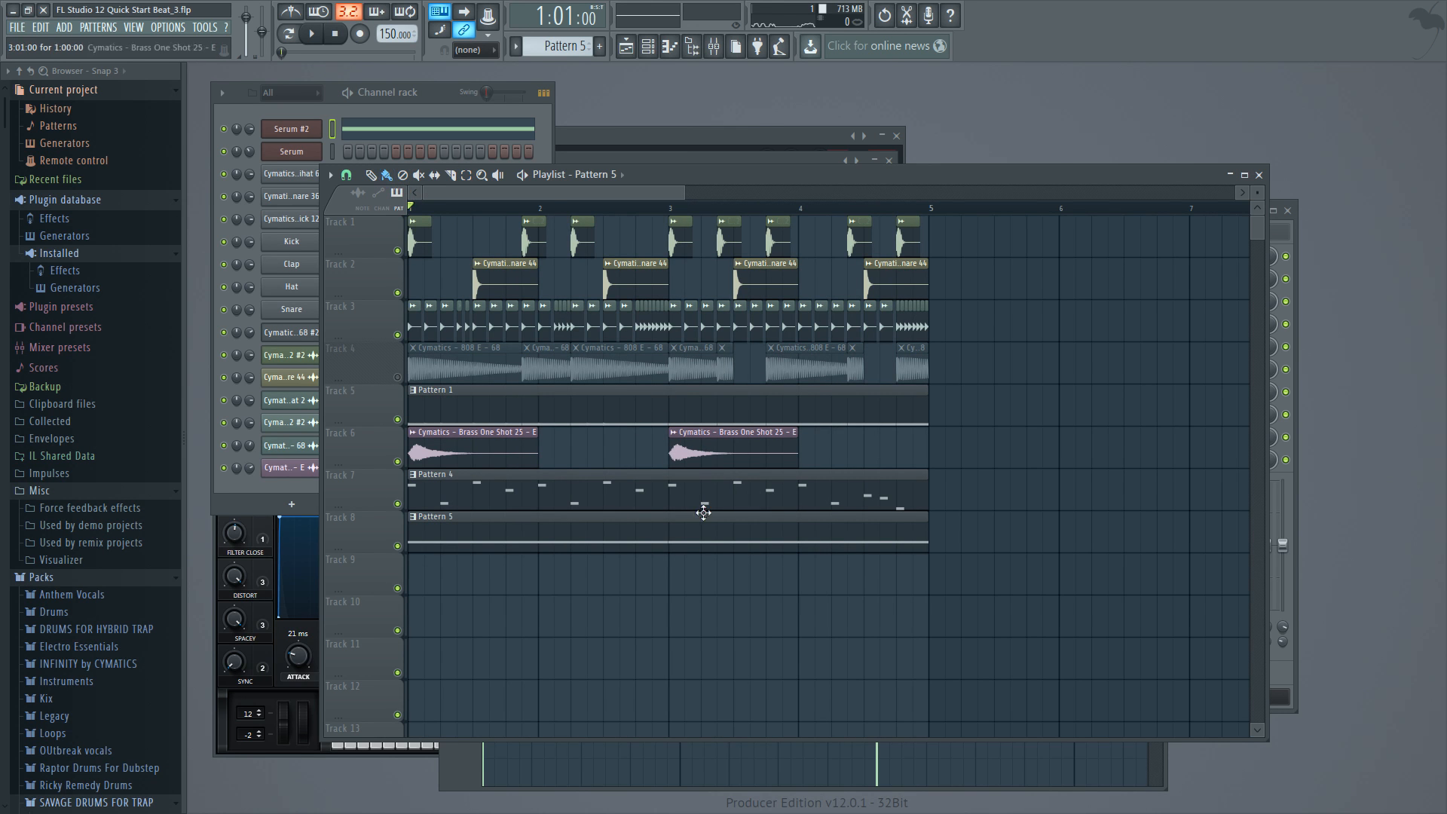
pyautogui.doubleClick(498, 519)
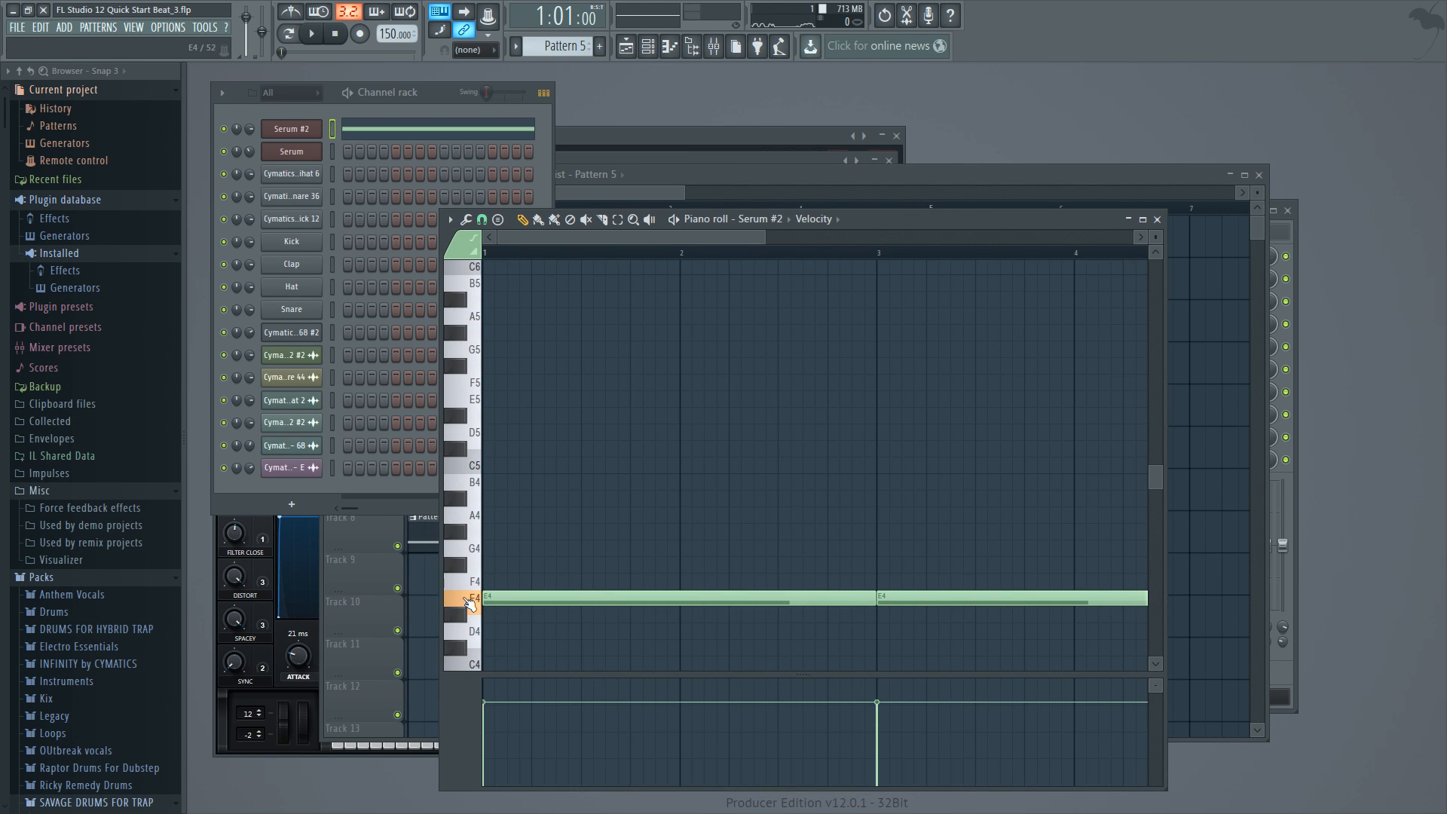
pyautogui.click(662, 175)
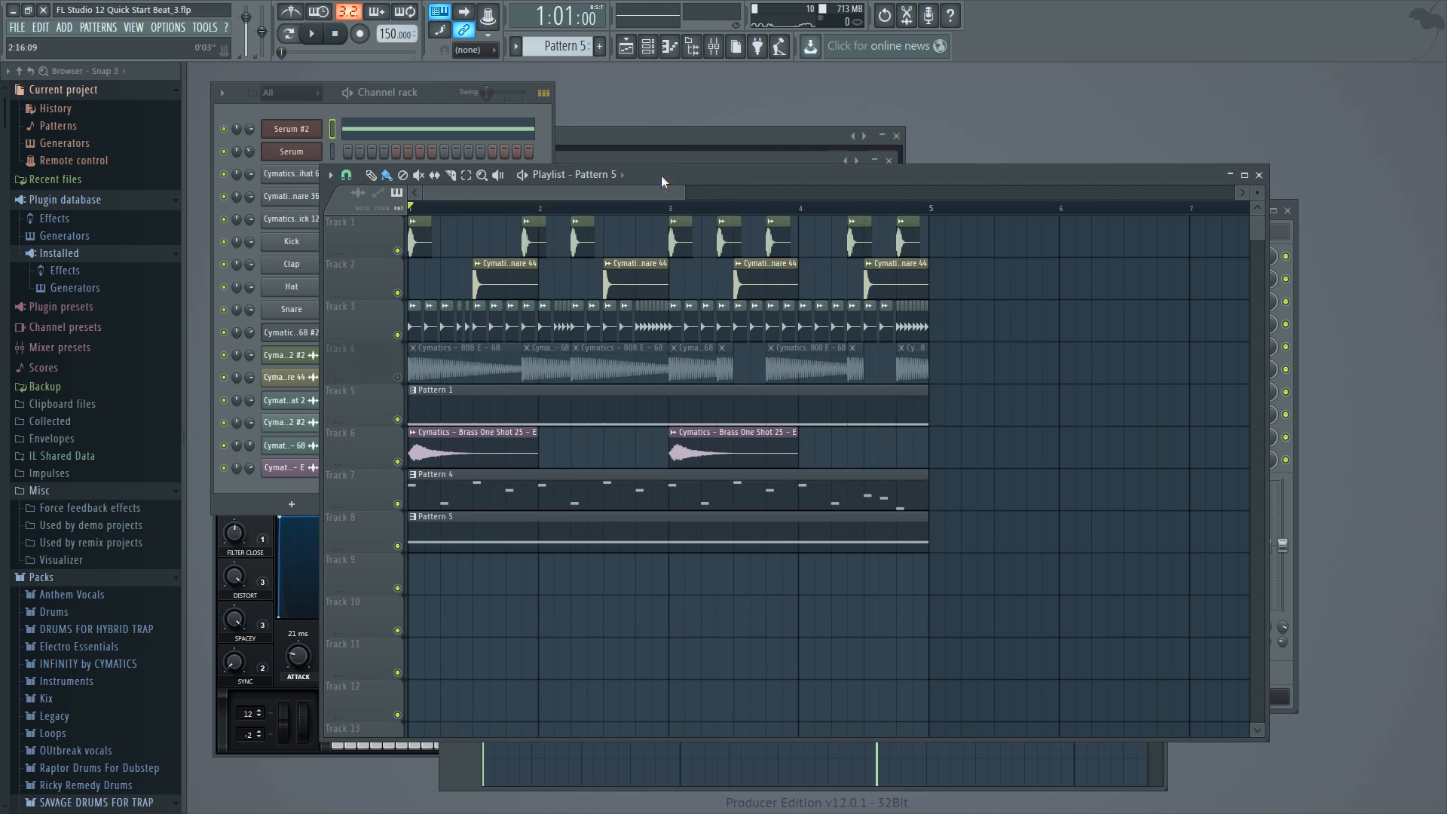
# - Select all clips in bars 1 to 4 and duplicate them so the copies start exactly at bar 5
pyautogui.moveTo(1065, 595); pyautogui.dragTo(406, 214)
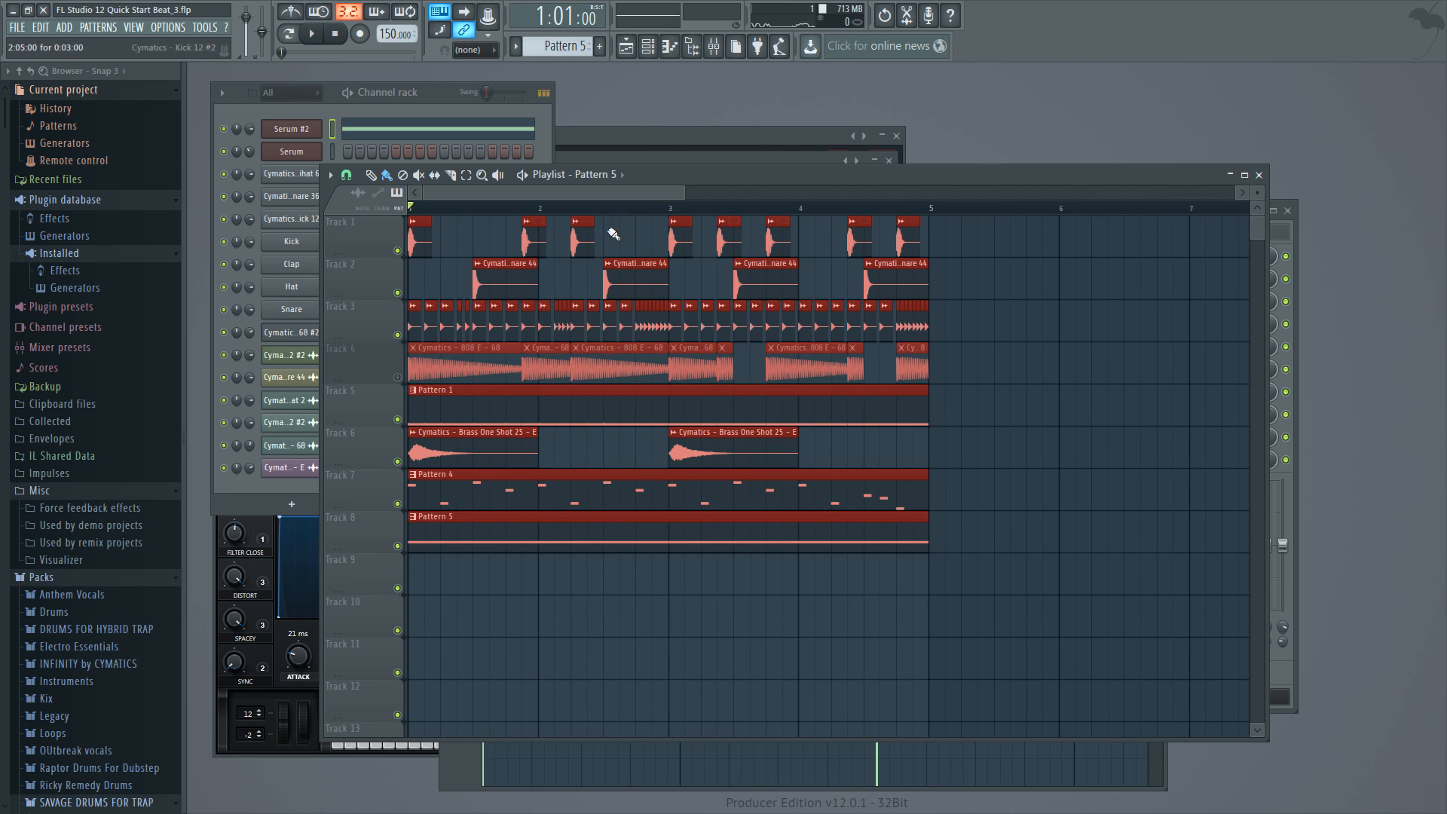
pyautogui.moveTo(542, 236); pyautogui.dragTo(956, 243)
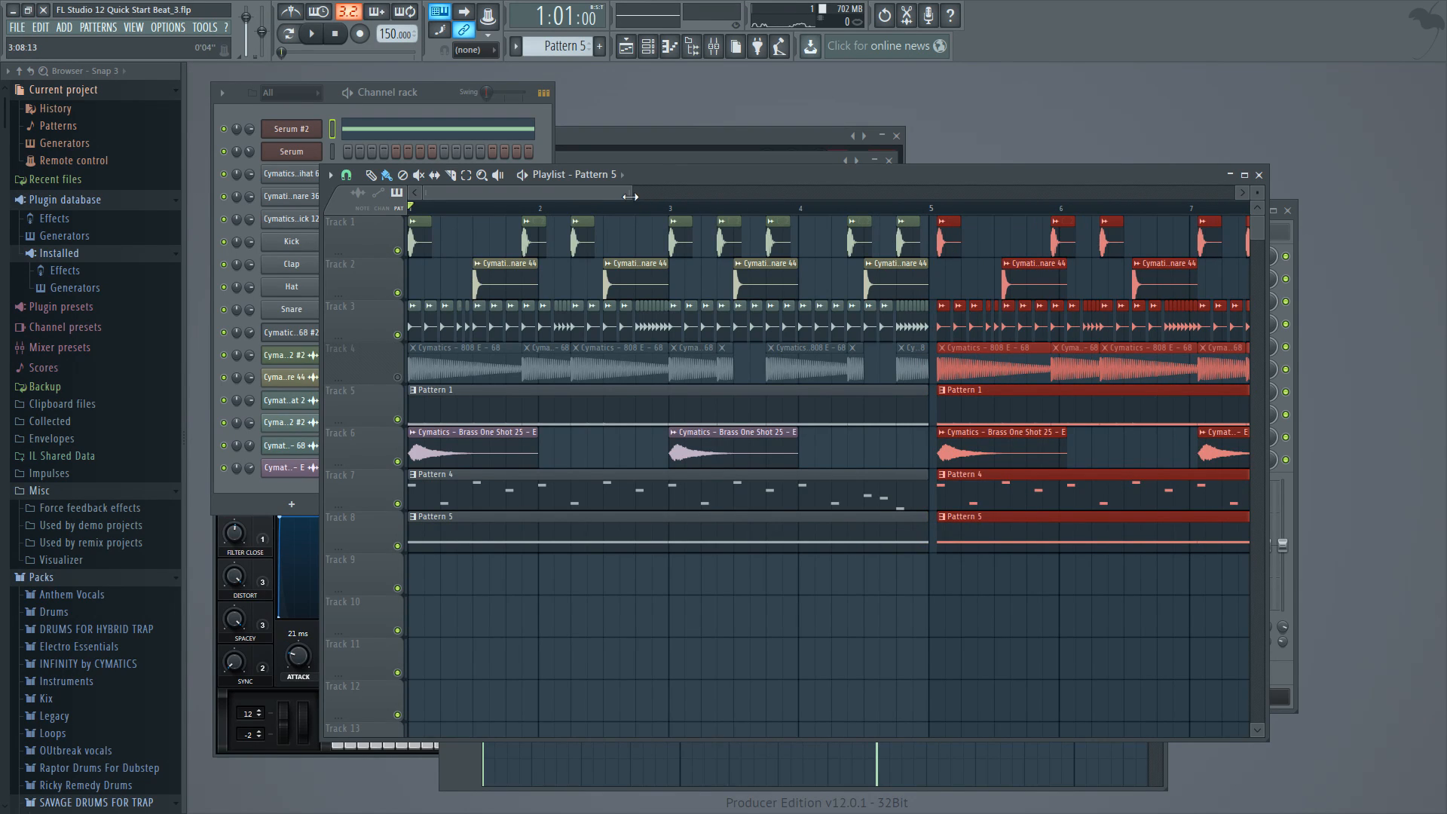
pyautogui.moveTo(630, 196); pyautogui.dragTo(557, 204)
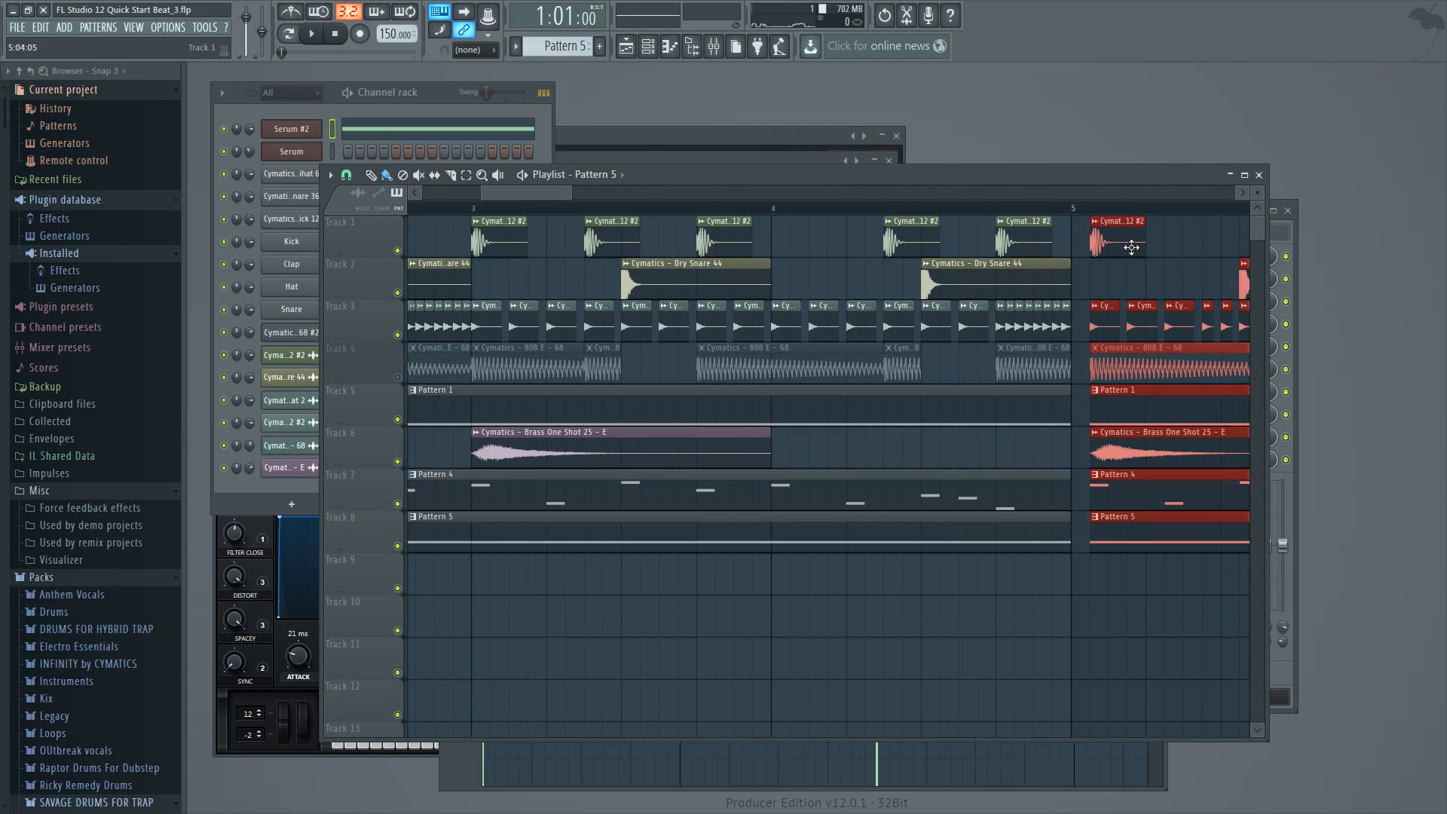
pyautogui.moveTo(1132, 247); pyautogui.dragTo(1113, 248)
pyautogui.moveTo(541, 193); pyautogui.dragTo(760, 196)
# - Play the eight-bar arrangement, stop it and deselect the copied clips
pyautogui.press('space')
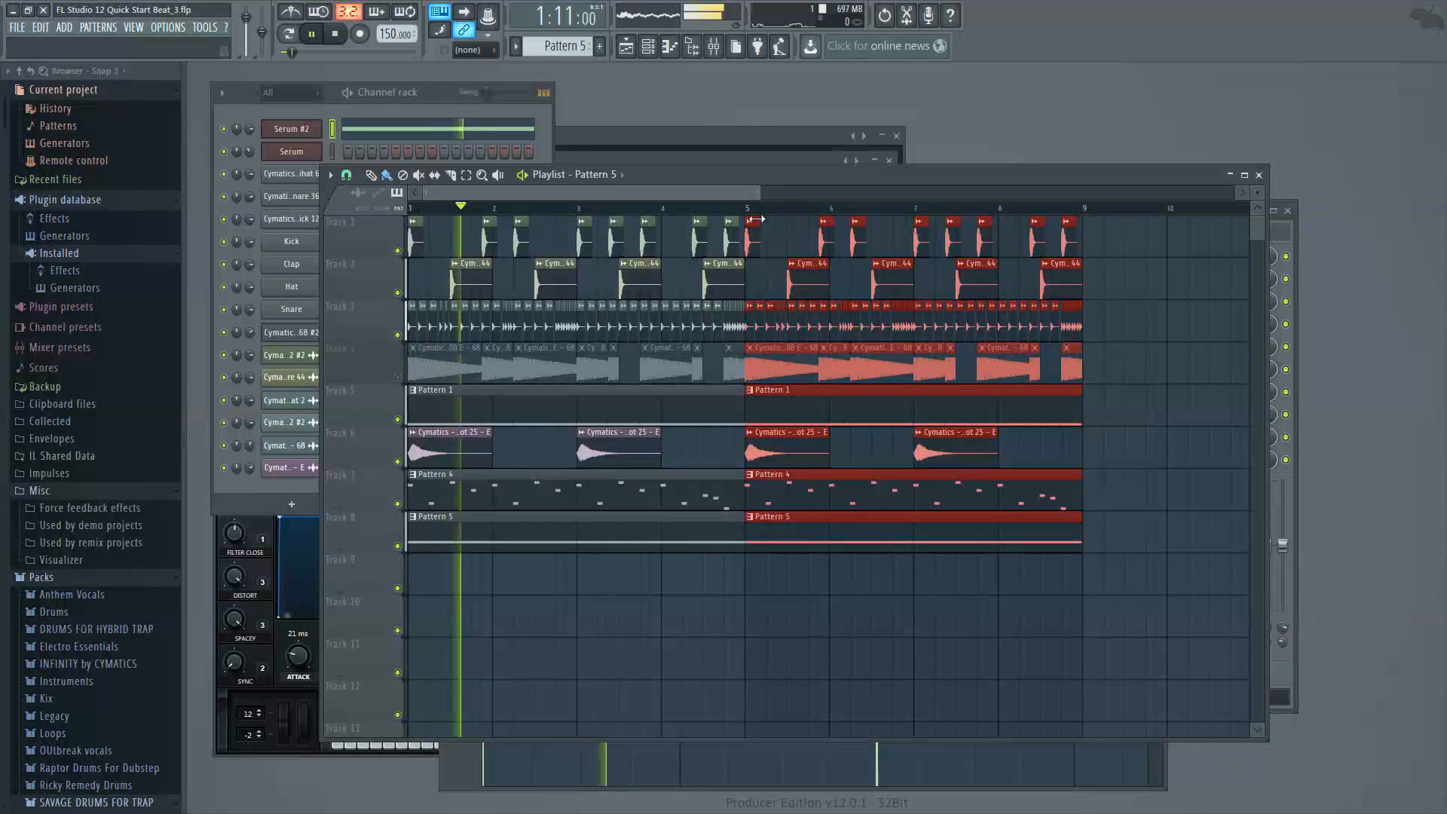
pyautogui.moveTo(757, 220); pyautogui.dragTo(617, 193)
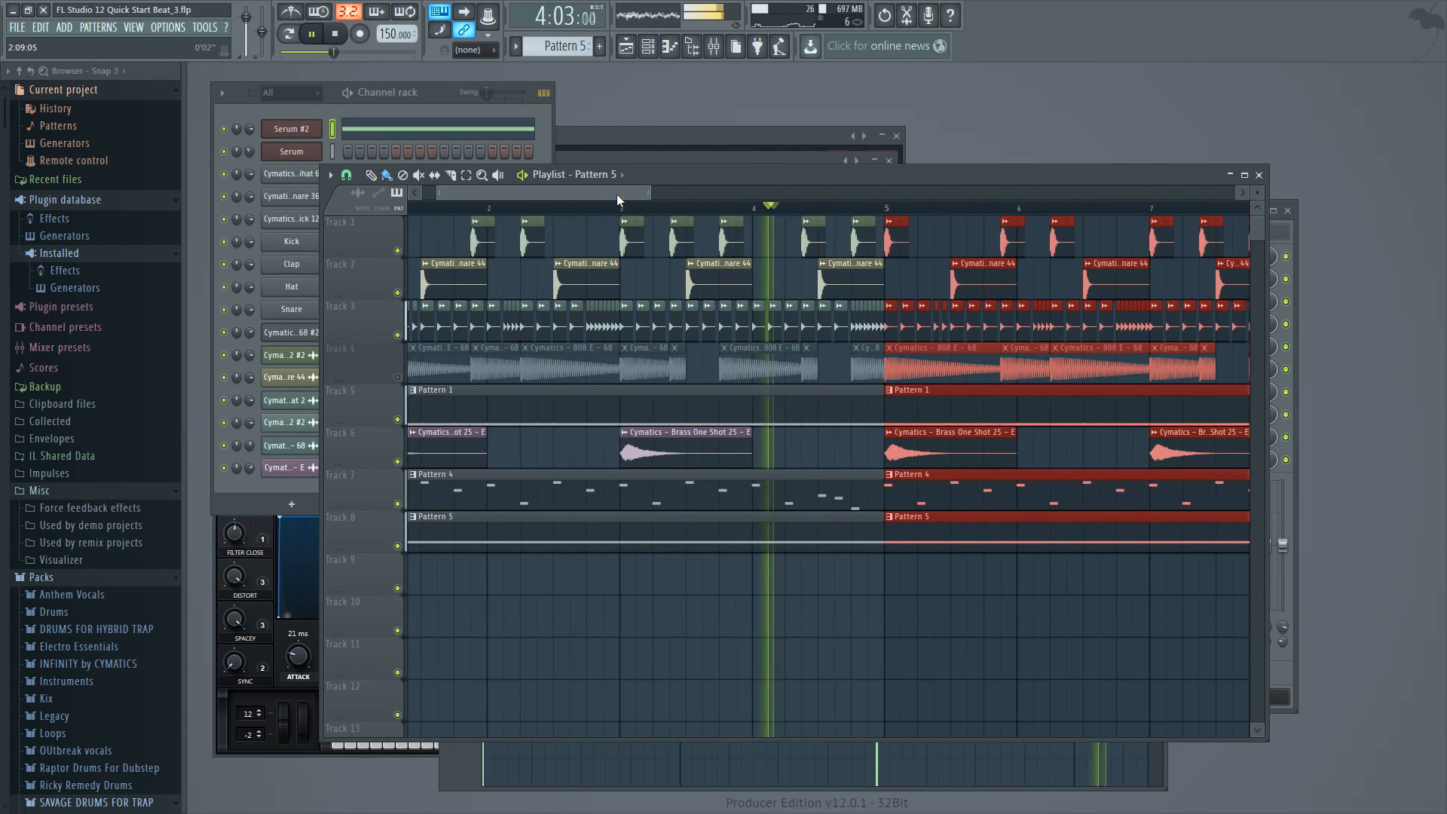
pyautogui.press('space')
pyautogui.keyDown('ctrl'); pyautogui.click(964, 634); pyautogui.keyUp('ctrl')
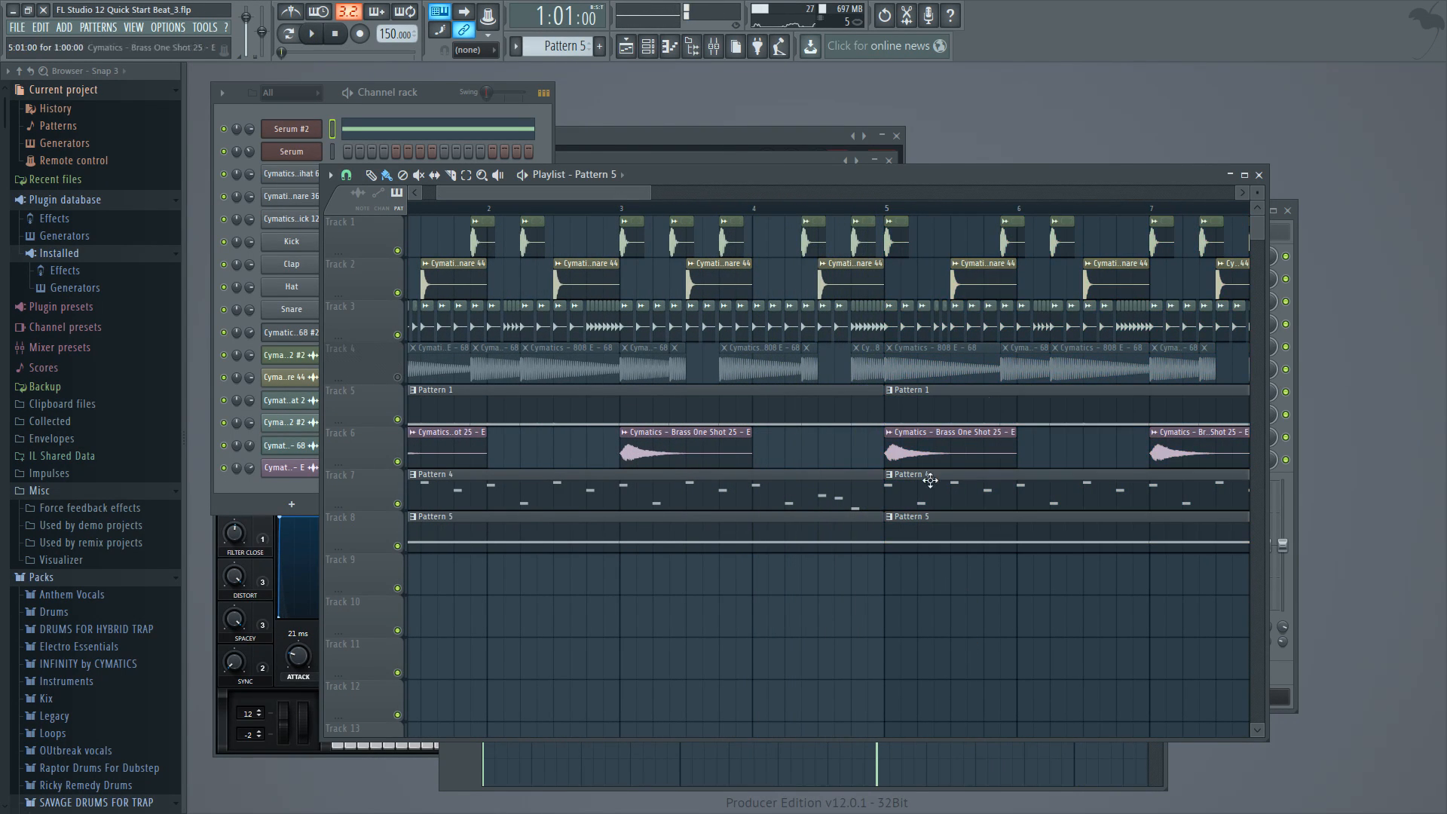
# - Clone Pattern 1 as Pattern 2 and open the clone's 808 notes in the piano roll
pyautogui.doubleClick(907, 400)
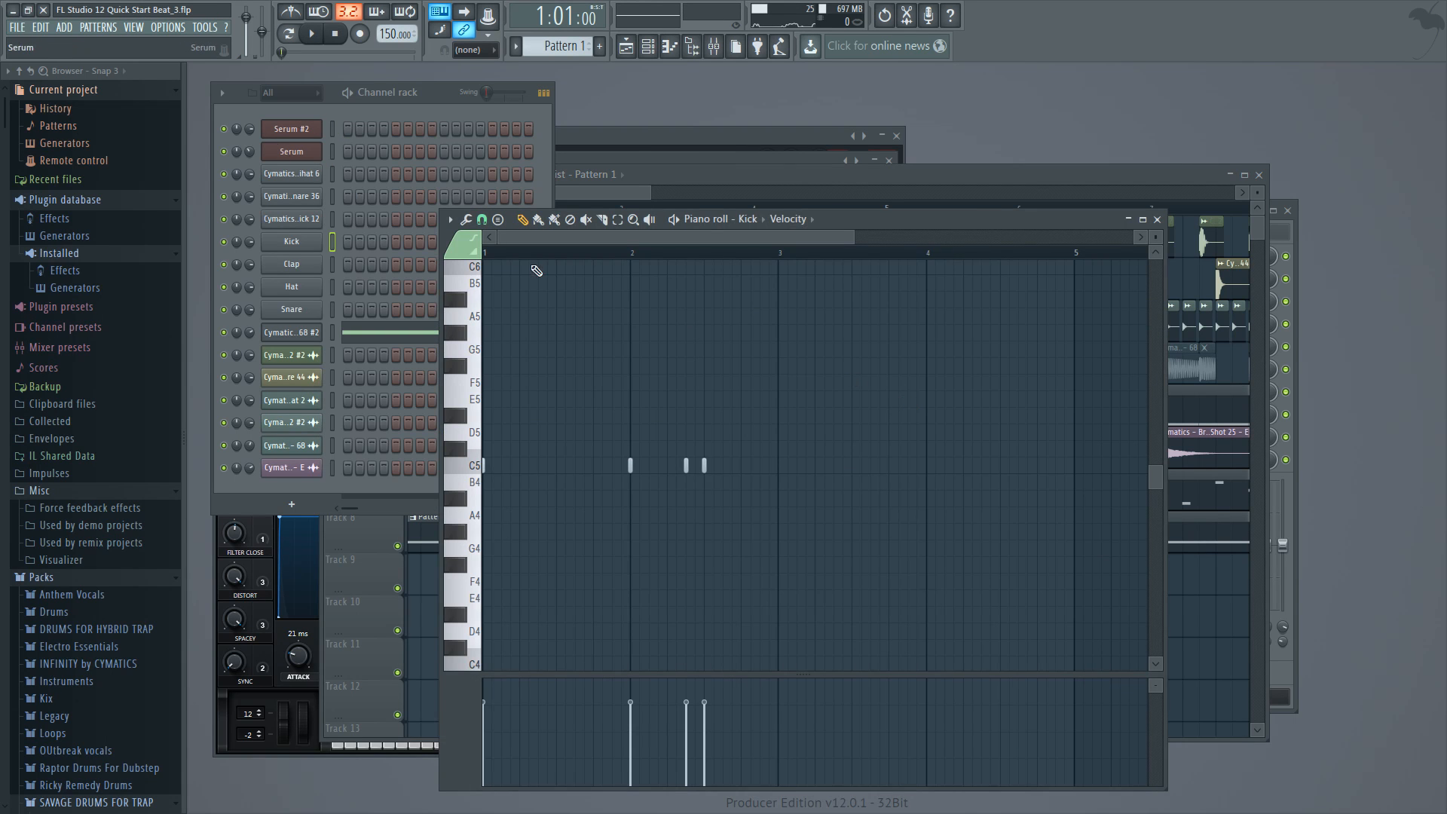
pyautogui.click(387, 335)
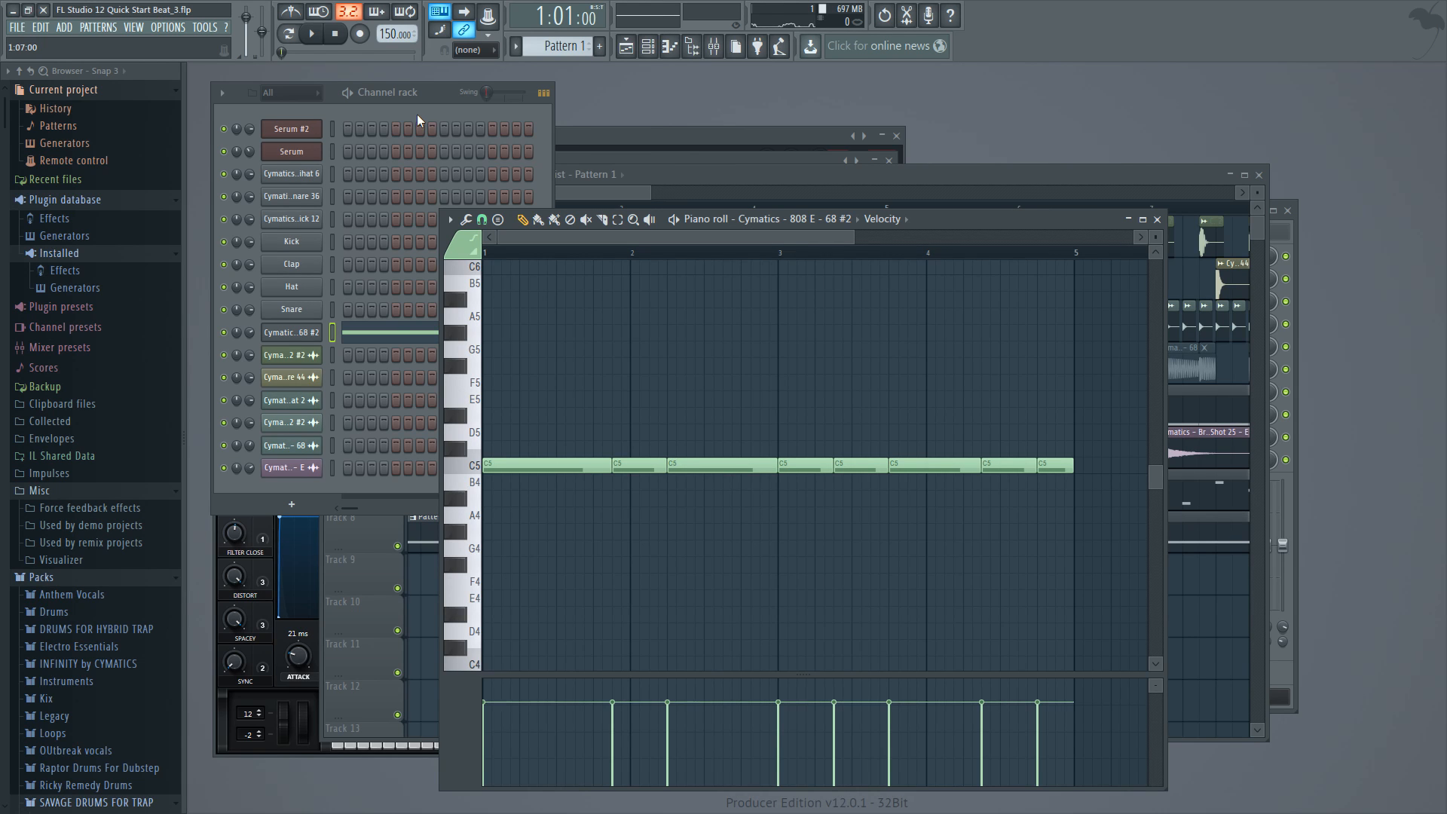
pyautogui.click(517, 48)
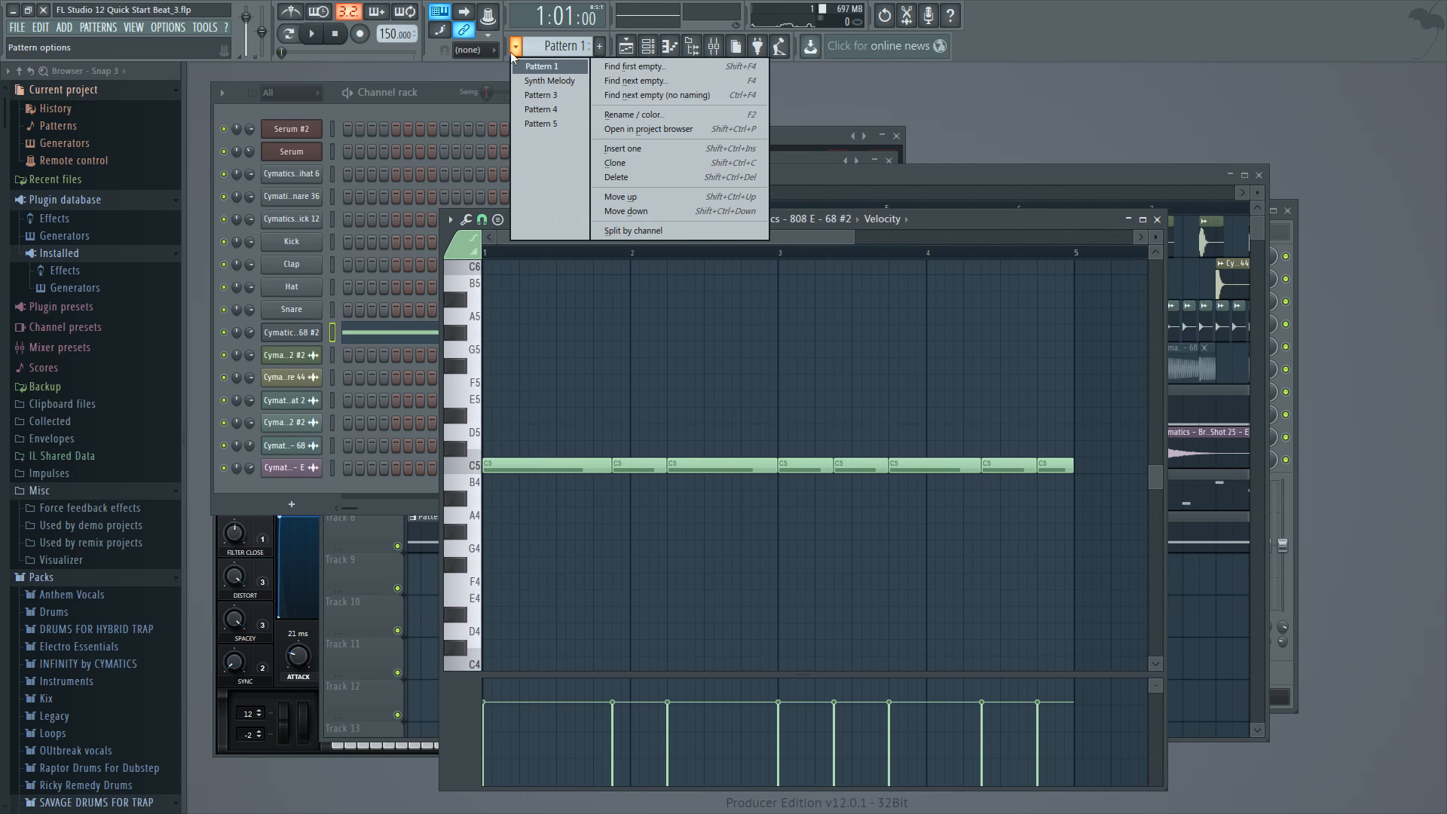
pyautogui.click(630, 167)
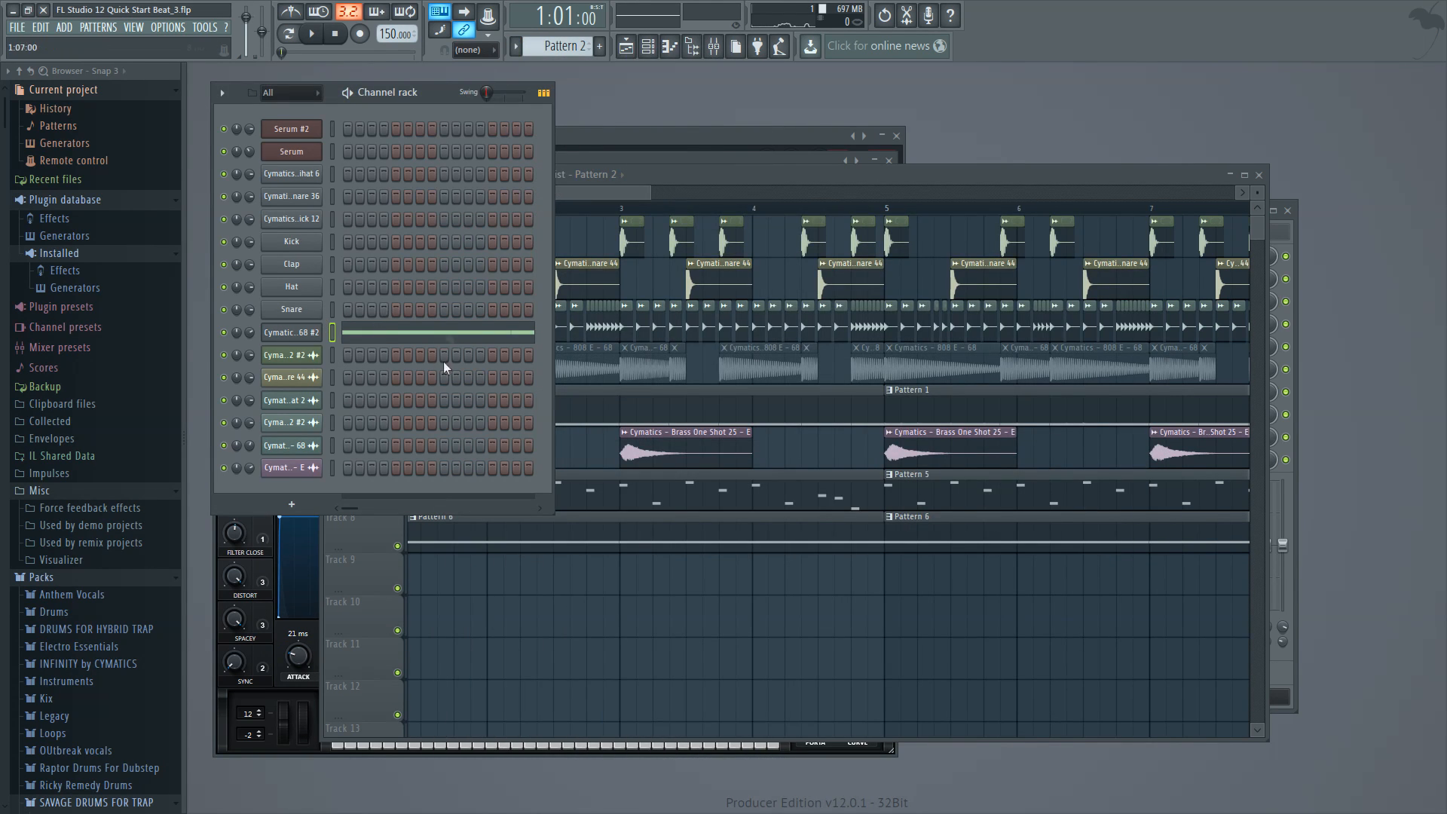
pyautogui.moveTo(560, 48); pyautogui.dragTo(559, 55)
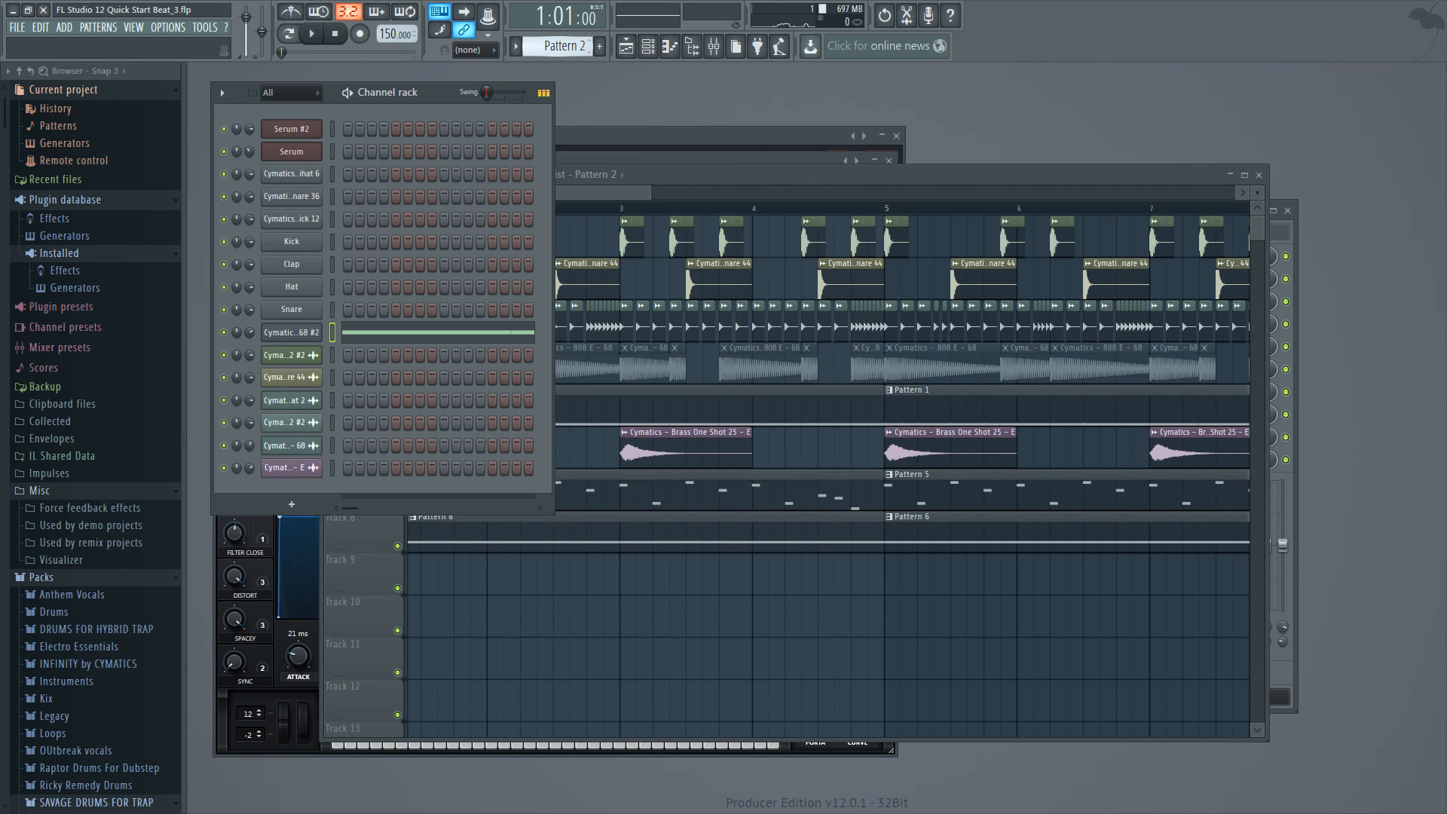
pyautogui.click(387, 332)
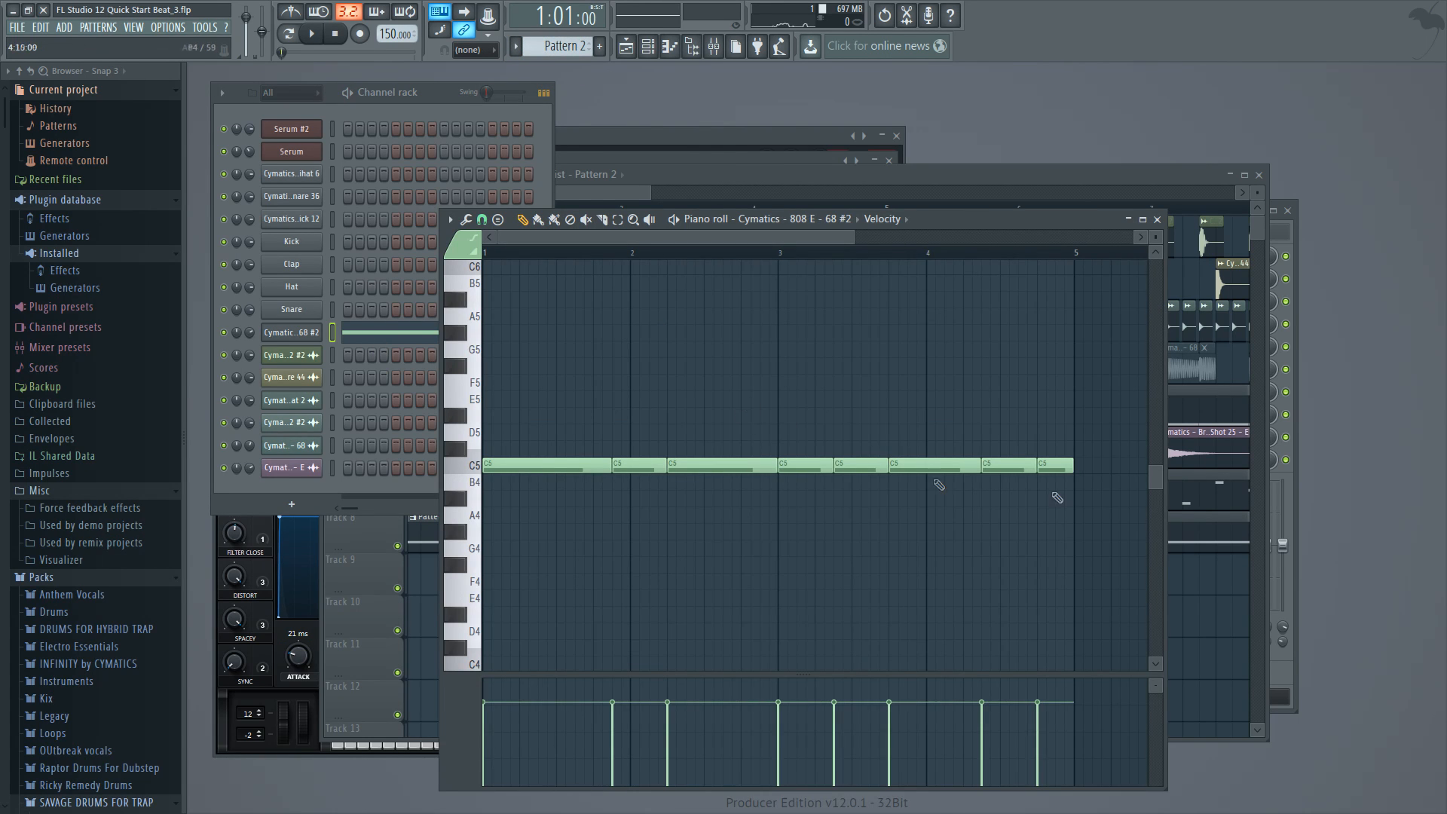
# - Audition pitches for the 808 and transpose all of its notes in Pattern 2 down four semitones to G#4
pyautogui.hotkey('ctrl', 'a')
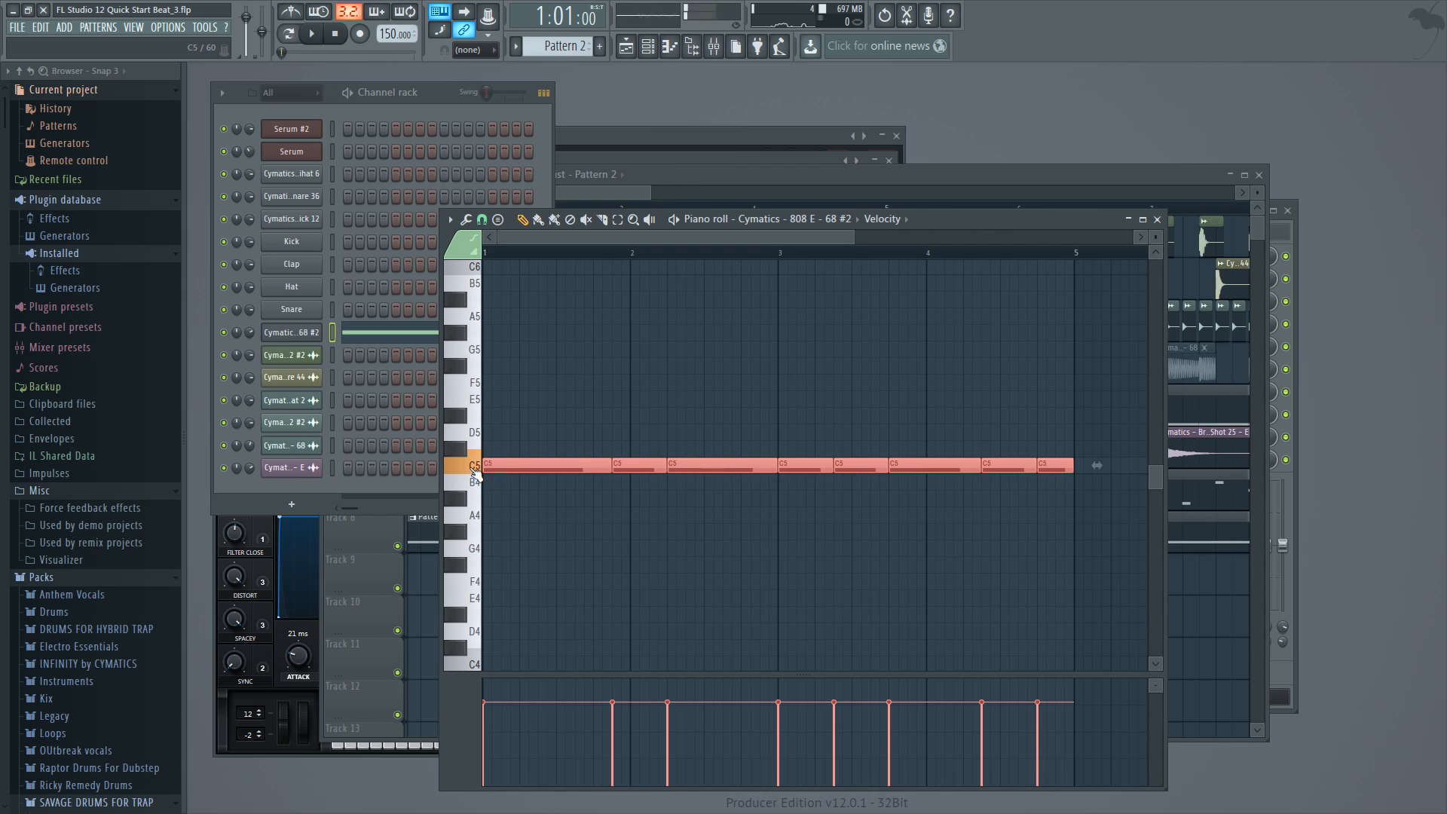
pyautogui.click(477, 382)
pyautogui.moveTo(478, 350); pyautogui.dragTo(478, 334)
pyautogui.click(463, 336)
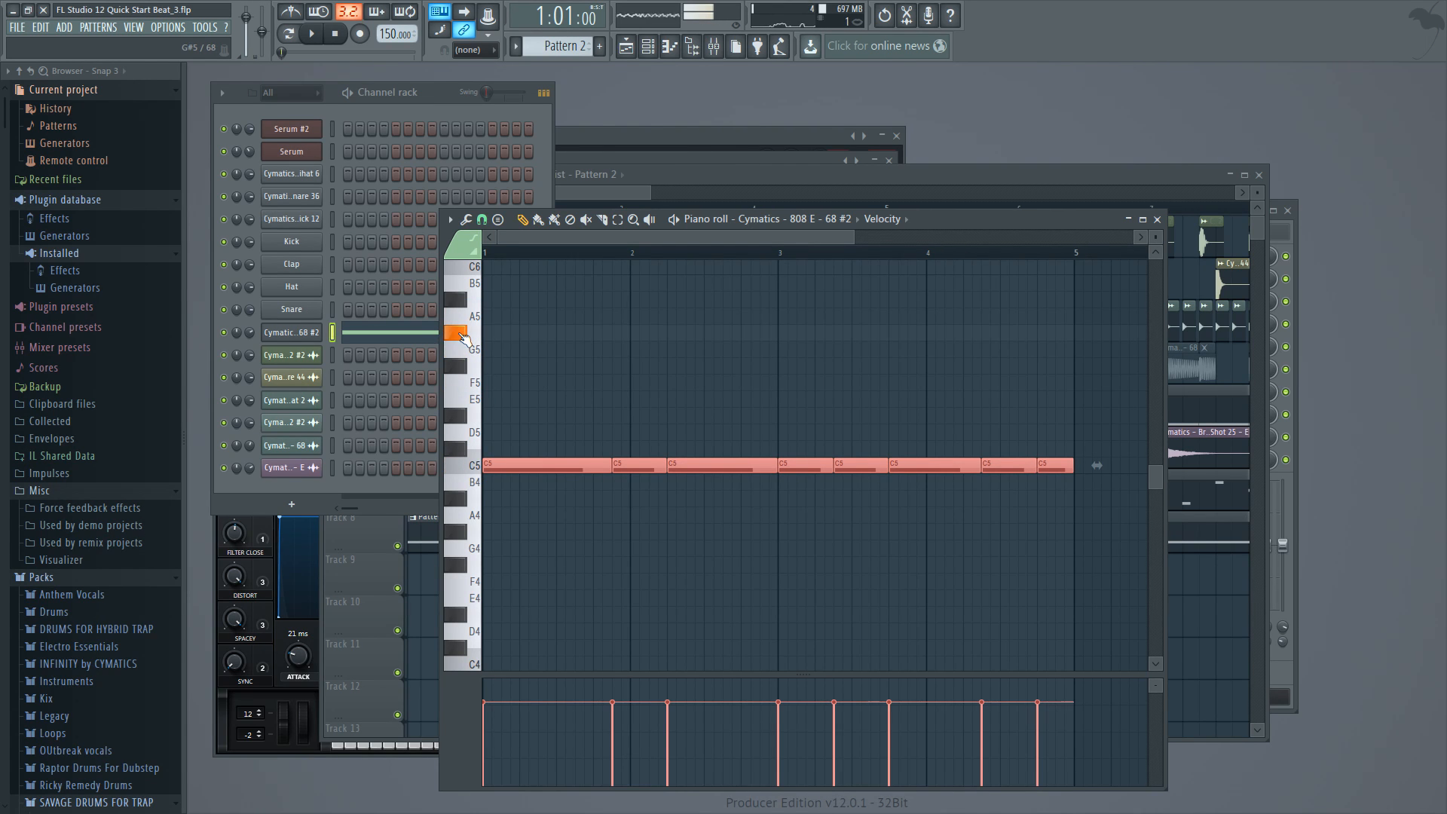
pyautogui.click(467, 539)
pyautogui.hotkey('shift', 'Down')
pyautogui.hotkey('shift', 'Down')
pyautogui.hotkey('shift', 'Down')
pyautogui.hotkey('shift', 'Down')
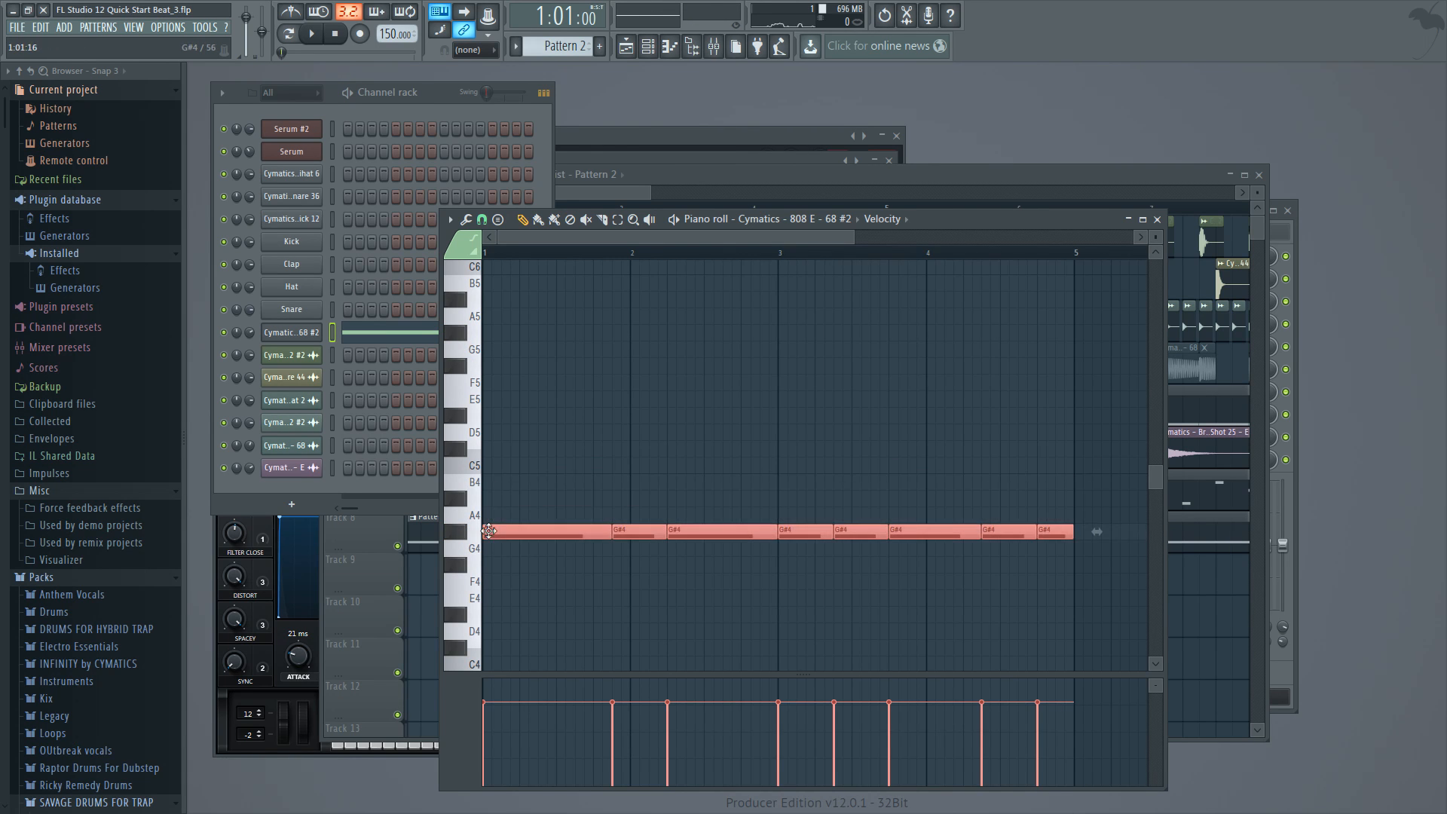
# - Switch the bar 5 clip on Track 5 of the playlist to Pattern 2
pyautogui.click(768, 175)
pyautogui.moveTo(612, 196); pyautogui.dragTo(647, 198)
pyautogui.click(769, 410)
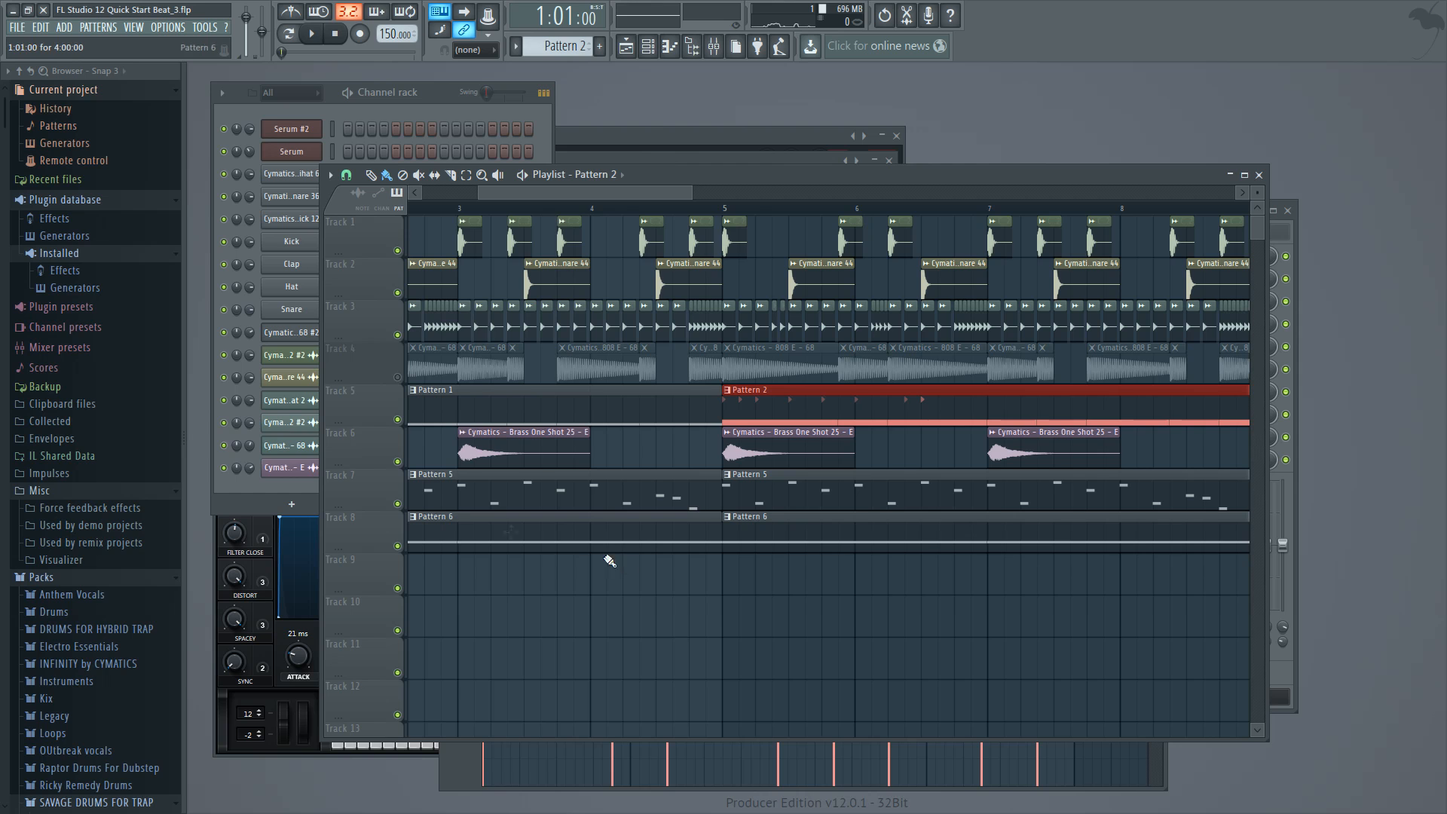
# - Open the Serum bass pattern from bar 5 on Track 8 and clone it as Pattern 7
pyautogui.doubleClick(743, 535)
pyautogui.click(478, 467)
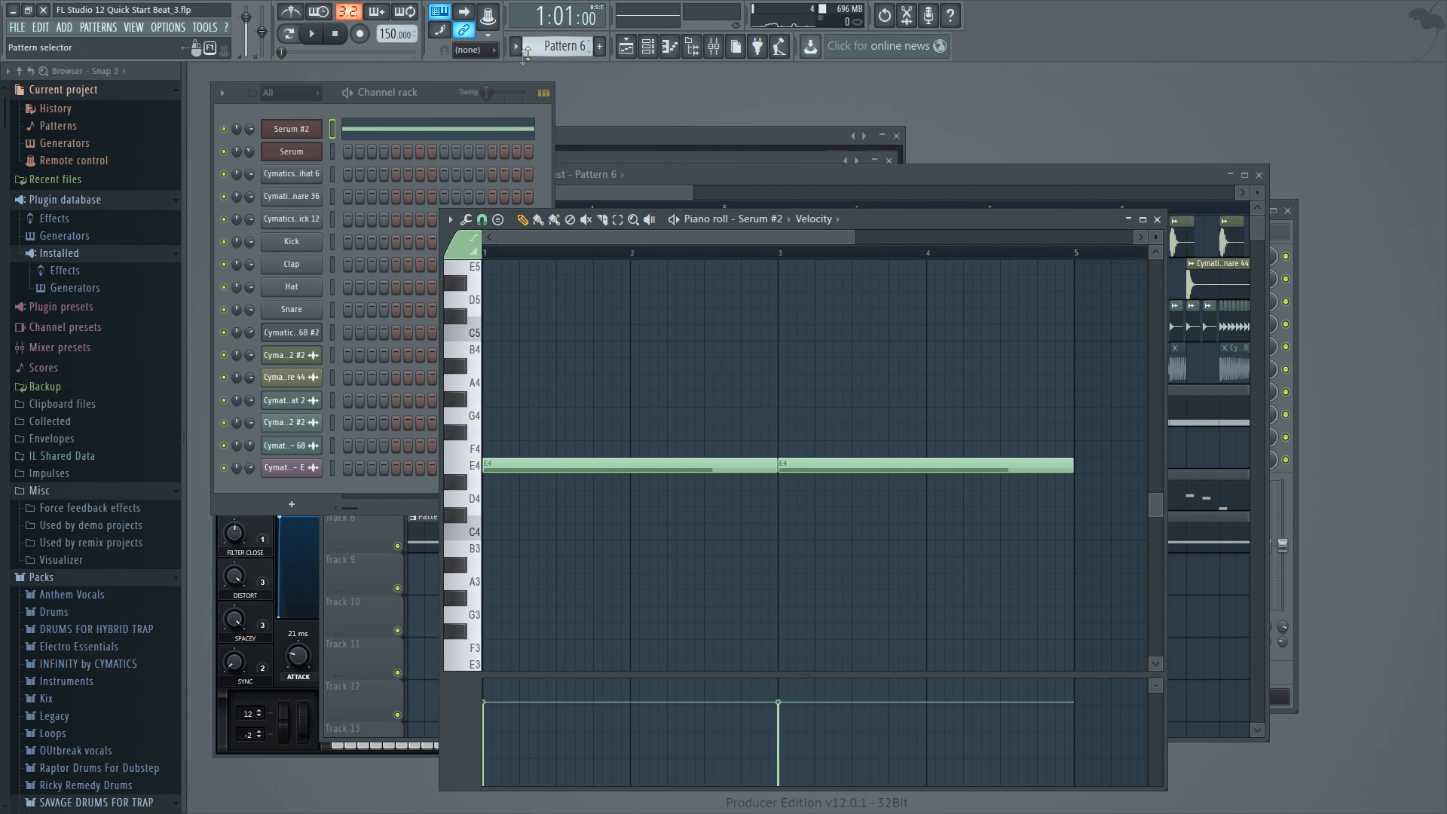
pyautogui.click(525, 52)
pyautogui.click(641, 153)
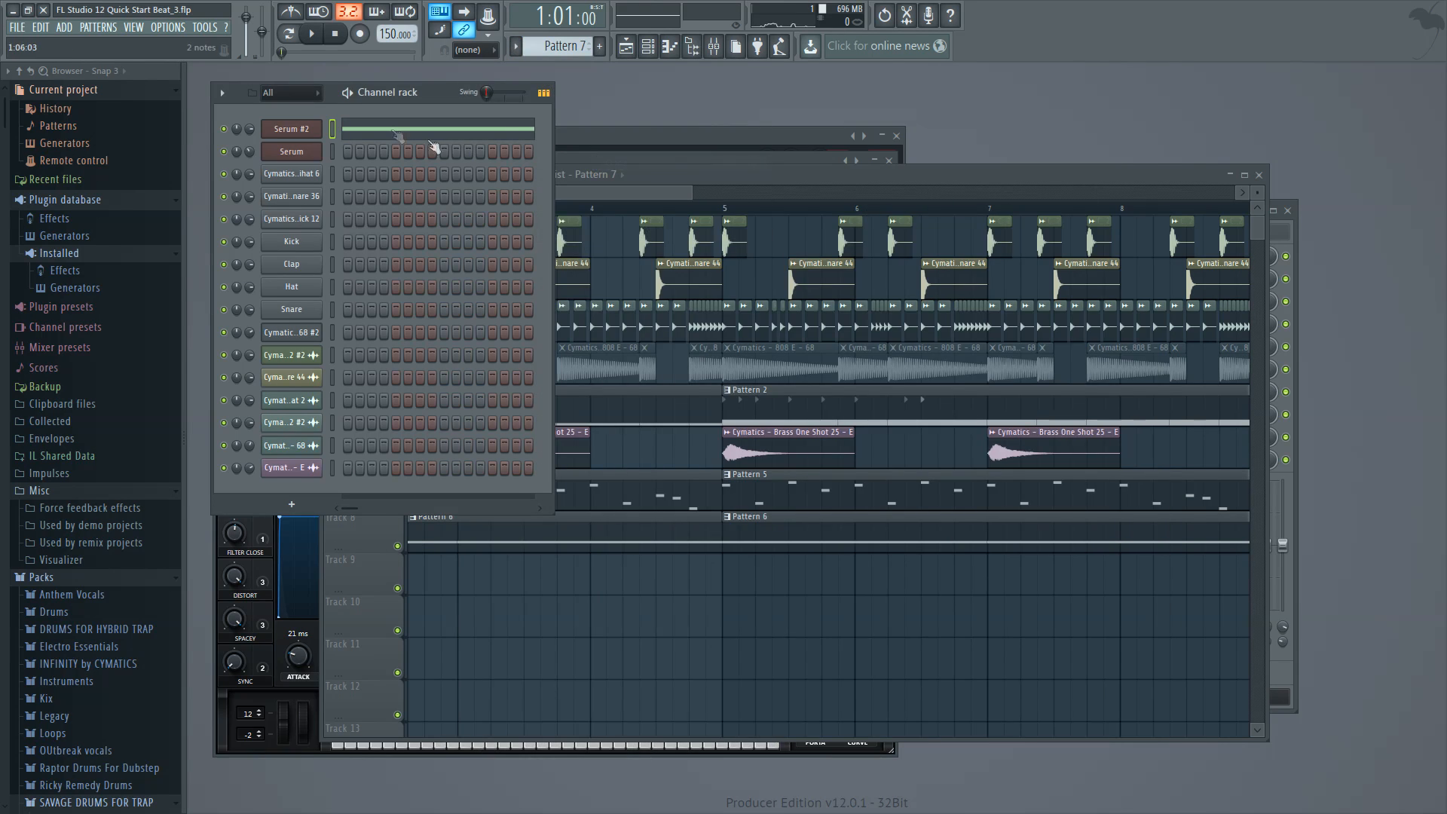
# - Move both bass notes in Pattern 7 up to G#4 and audition neighbouring keys
pyautogui.click(397, 133)
pyautogui.hotkey('ctrl', 'v')
pyautogui.moveTo(499, 469); pyautogui.dragTo(486, 399)
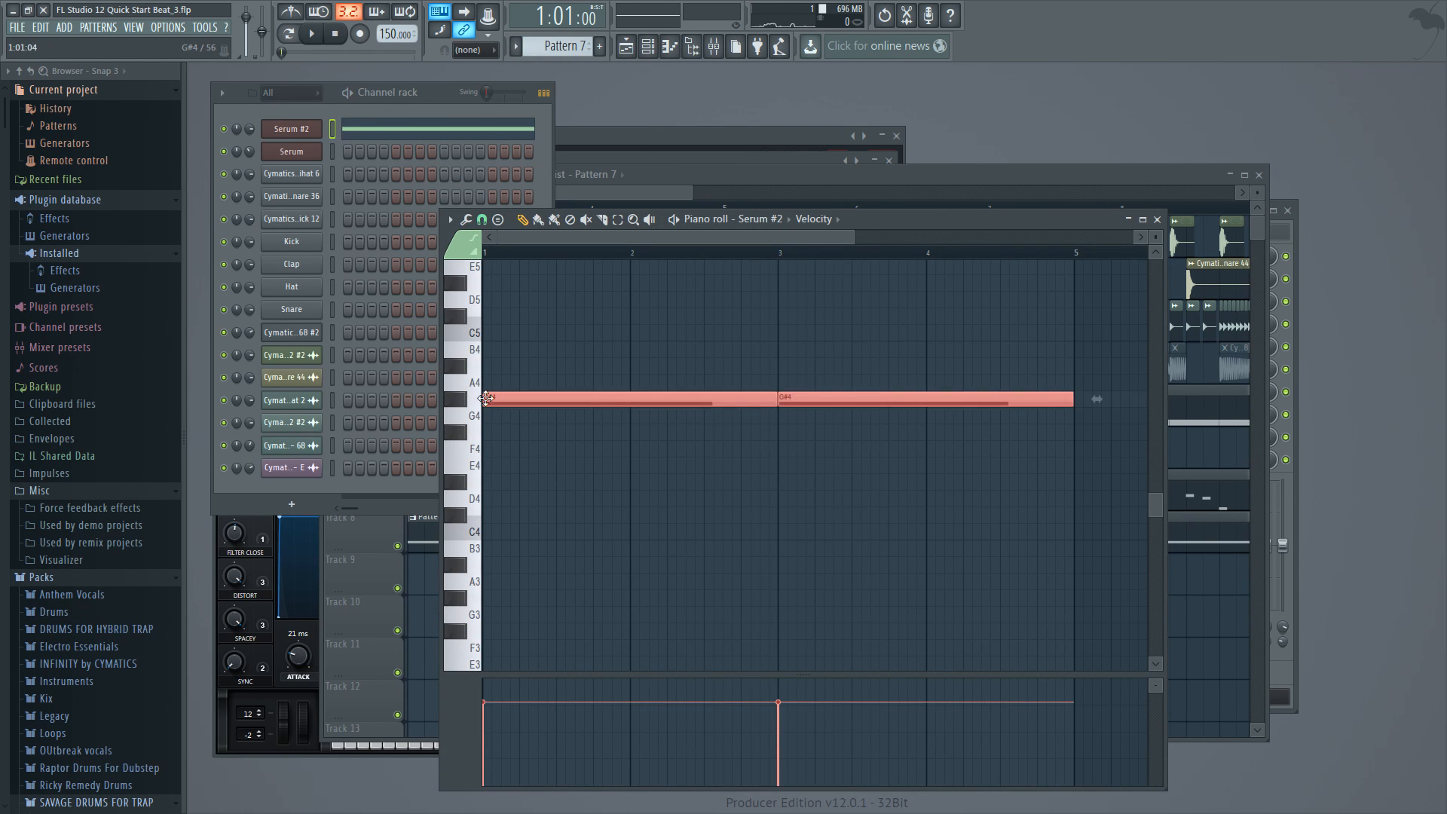
pyautogui.click(468, 402)
pyautogui.click(464, 366)
pyautogui.click(472, 354)
pyautogui.click(475, 338)
# - Solo the 808 pattern on Track 5 and listen to the transition from bar 4 into bar 5
pyautogui.click(861, 194)
pyautogui.press('space')
pyautogui.rightClick(694, 218)
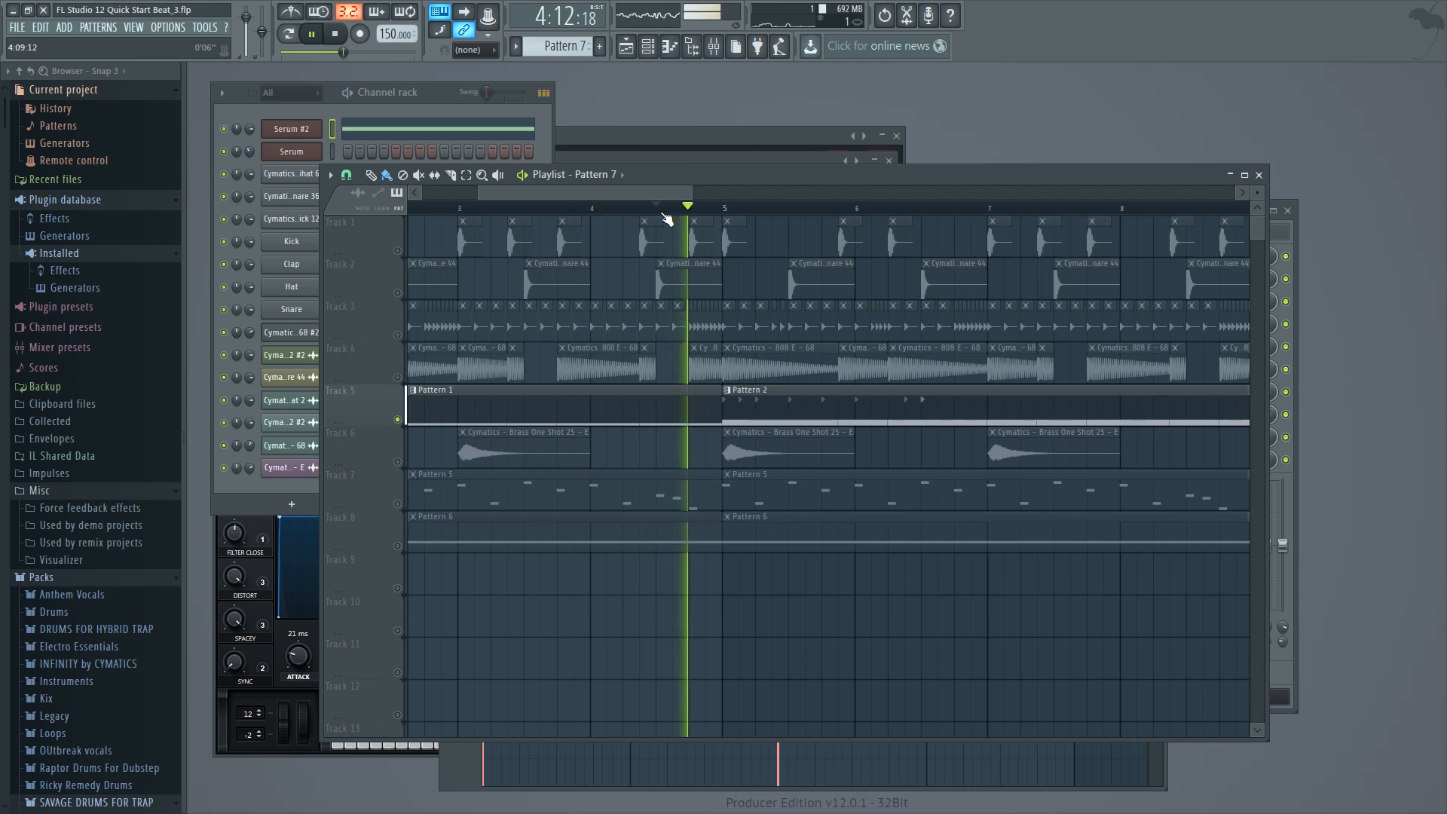
pyautogui.press('space')
pyautogui.press('space')
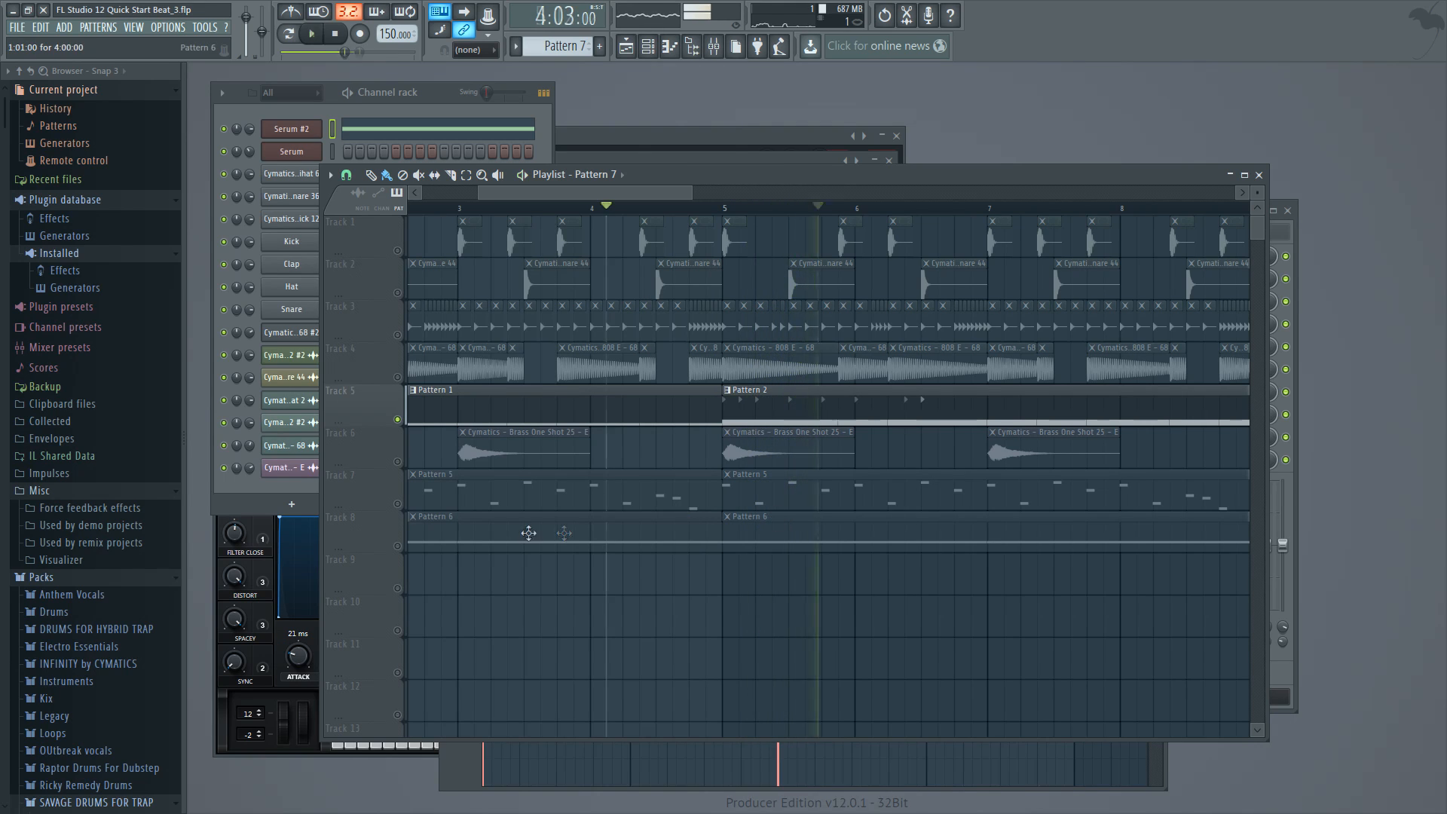
pyautogui.press('space')
# - Solo the Serum bass on Track 8 and return to Pattern 7 in the piano roll
pyautogui.click(399, 547)
pyautogui.click(398, 420)
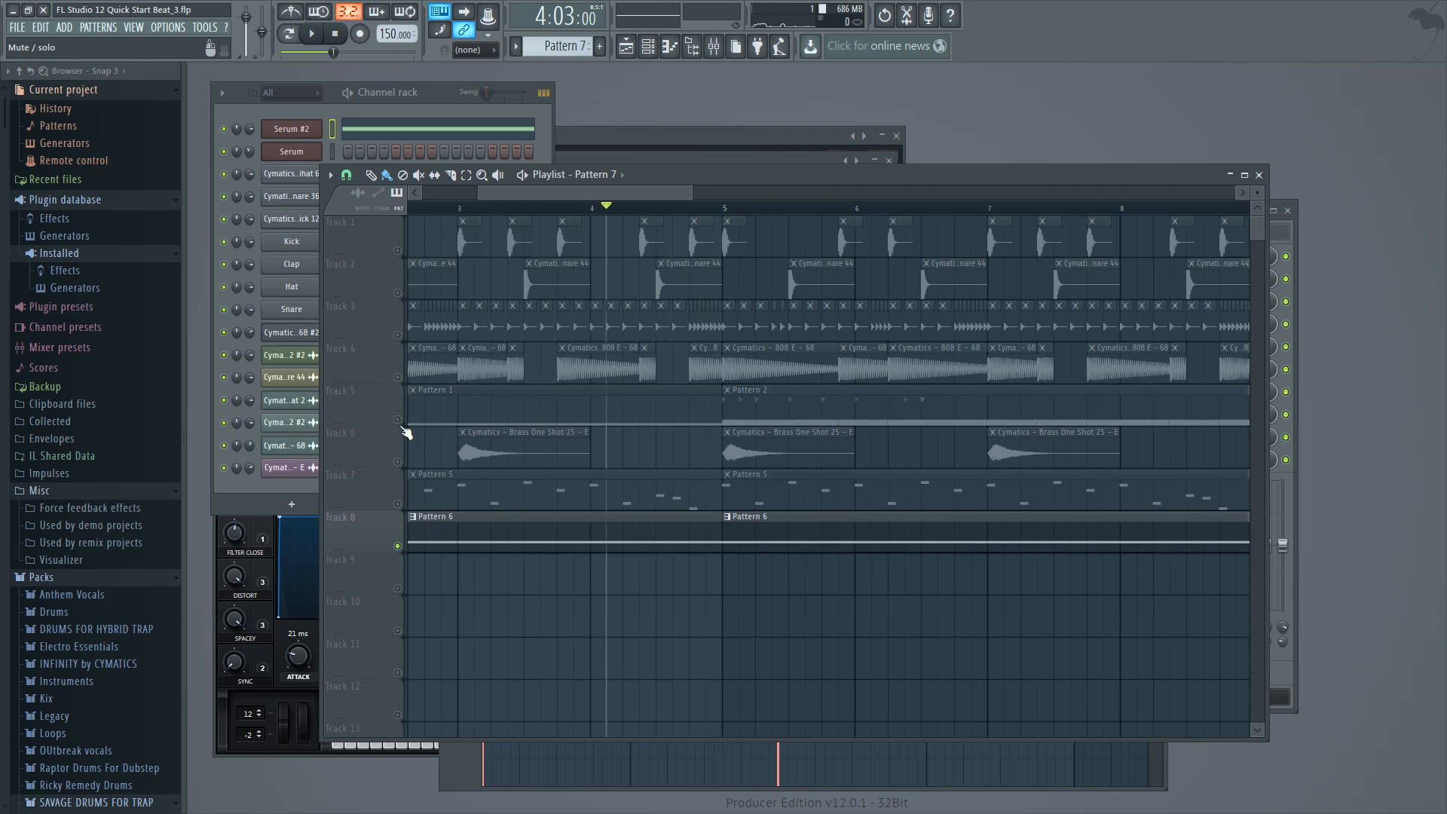
pyautogui.doubleClick(769, 539)
pyautogui.click(600, 47)
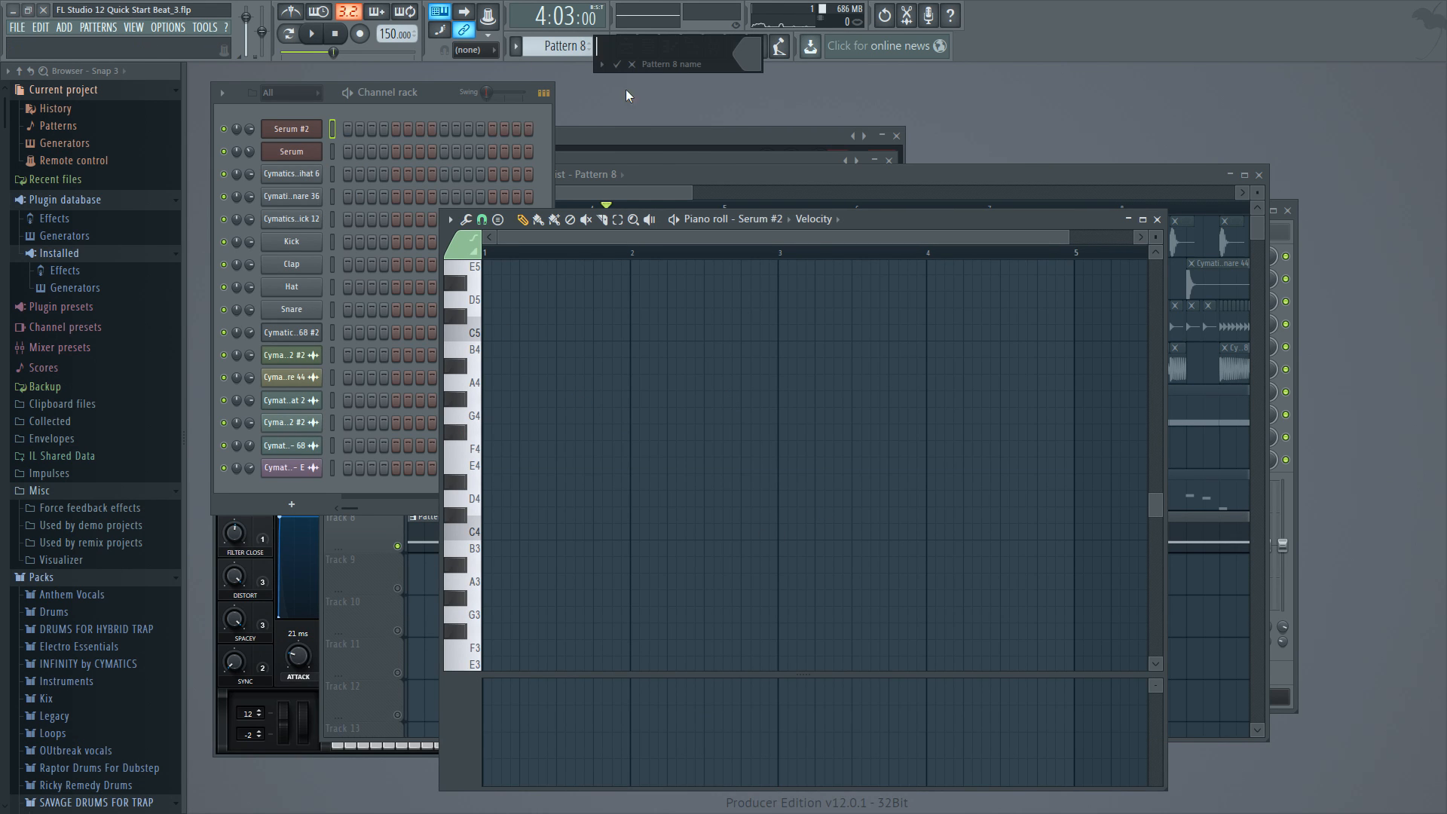
pyautogui.click(577, 44)
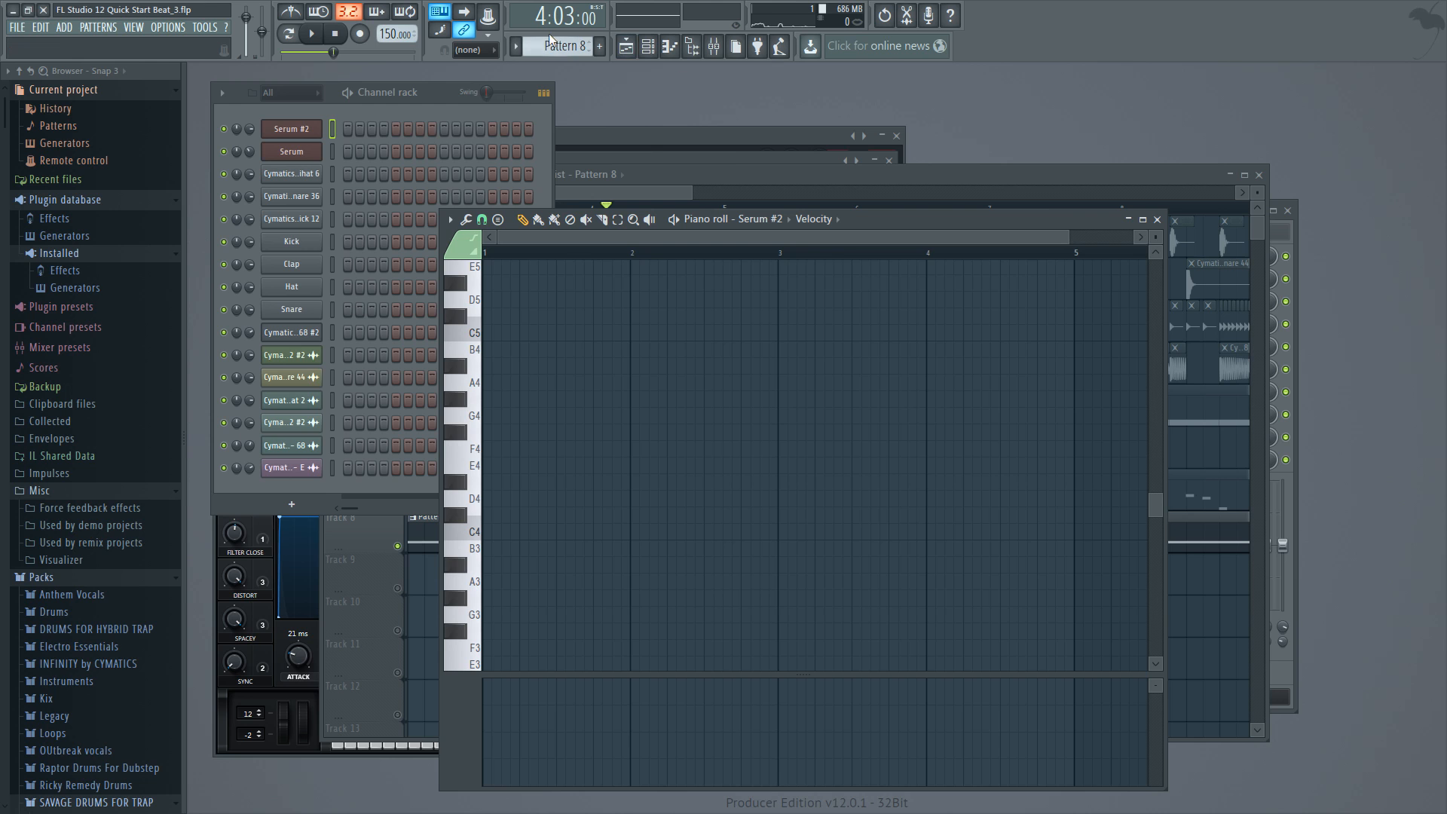
pyautogui.scroll(1, 556, 44)
# - Audition bass pitches and move both two-bar notes in Pattern 7 up to C5
pyautogui.hotkey('ctrl', 'a')
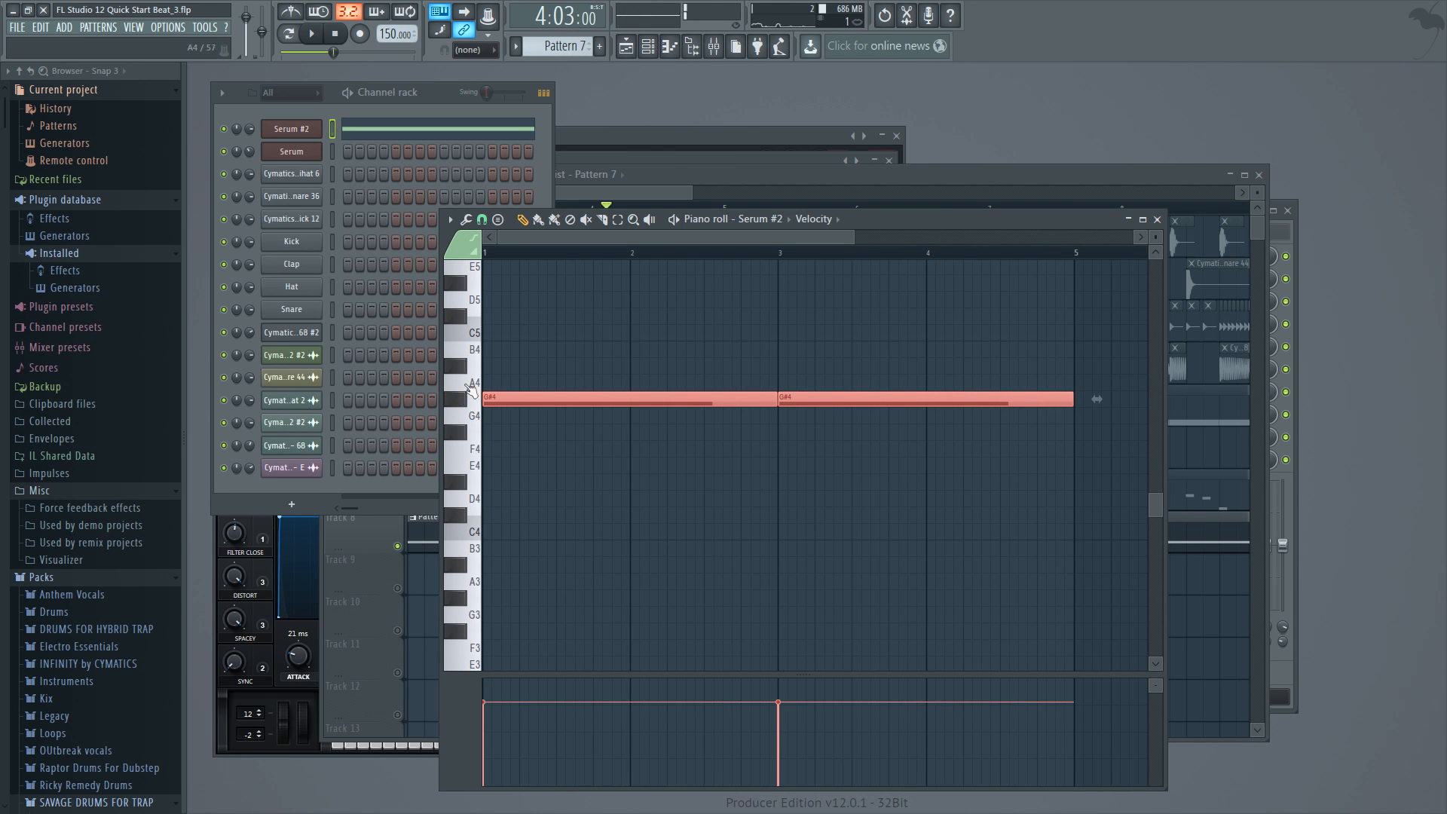
pyautogui.click(477, 466)
pyautogui.moveTo(477, 472); pyautogui.dragTo(465, 537)
pyautogui.moveTo(495, 394); pyautogui.dragTo(477, 327)
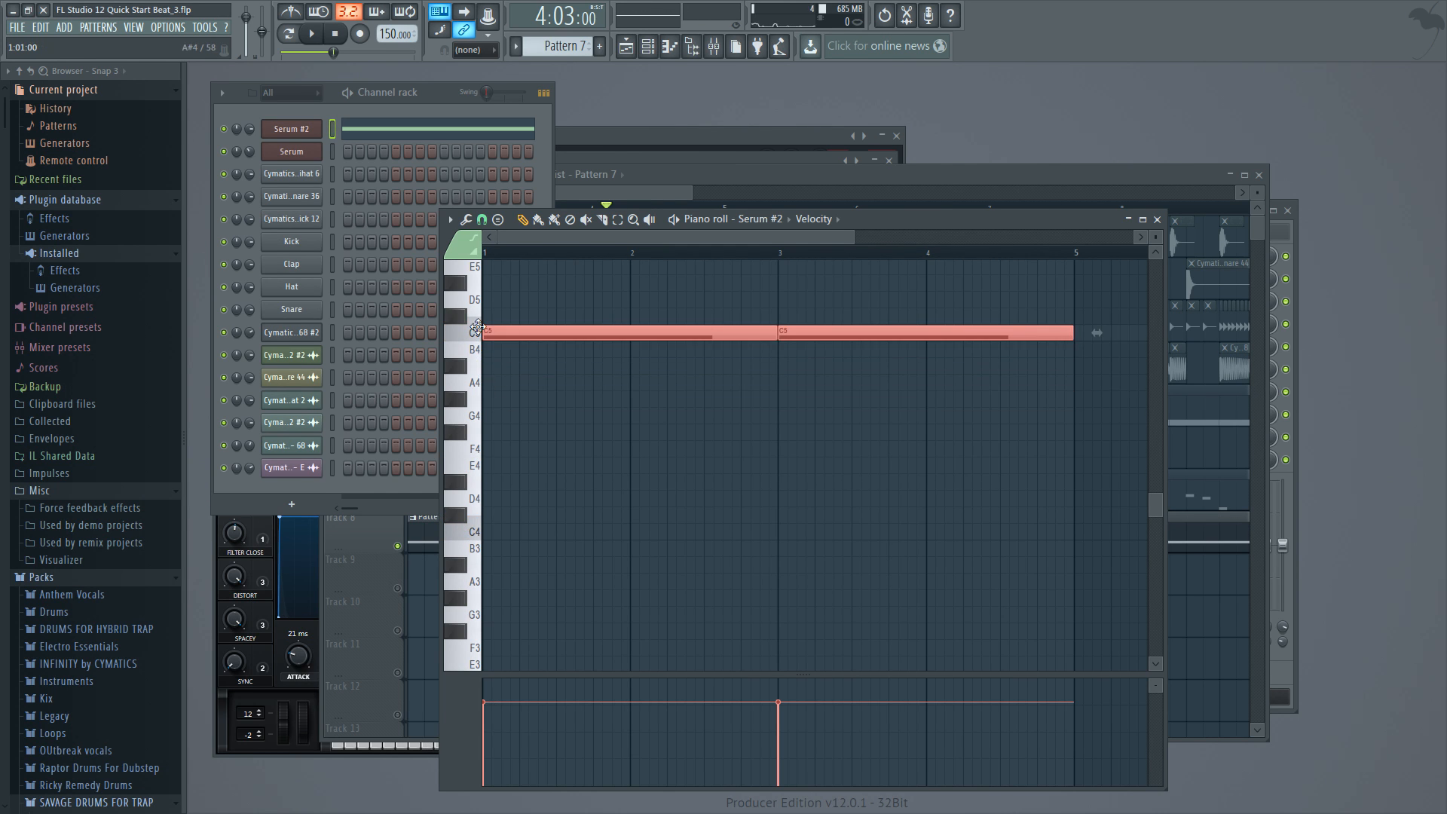
# - Replace the bar 5 bass clip on Track 8 with Pattern 7 and unsolo so all tracks play
pyautogui.click(675, 174)
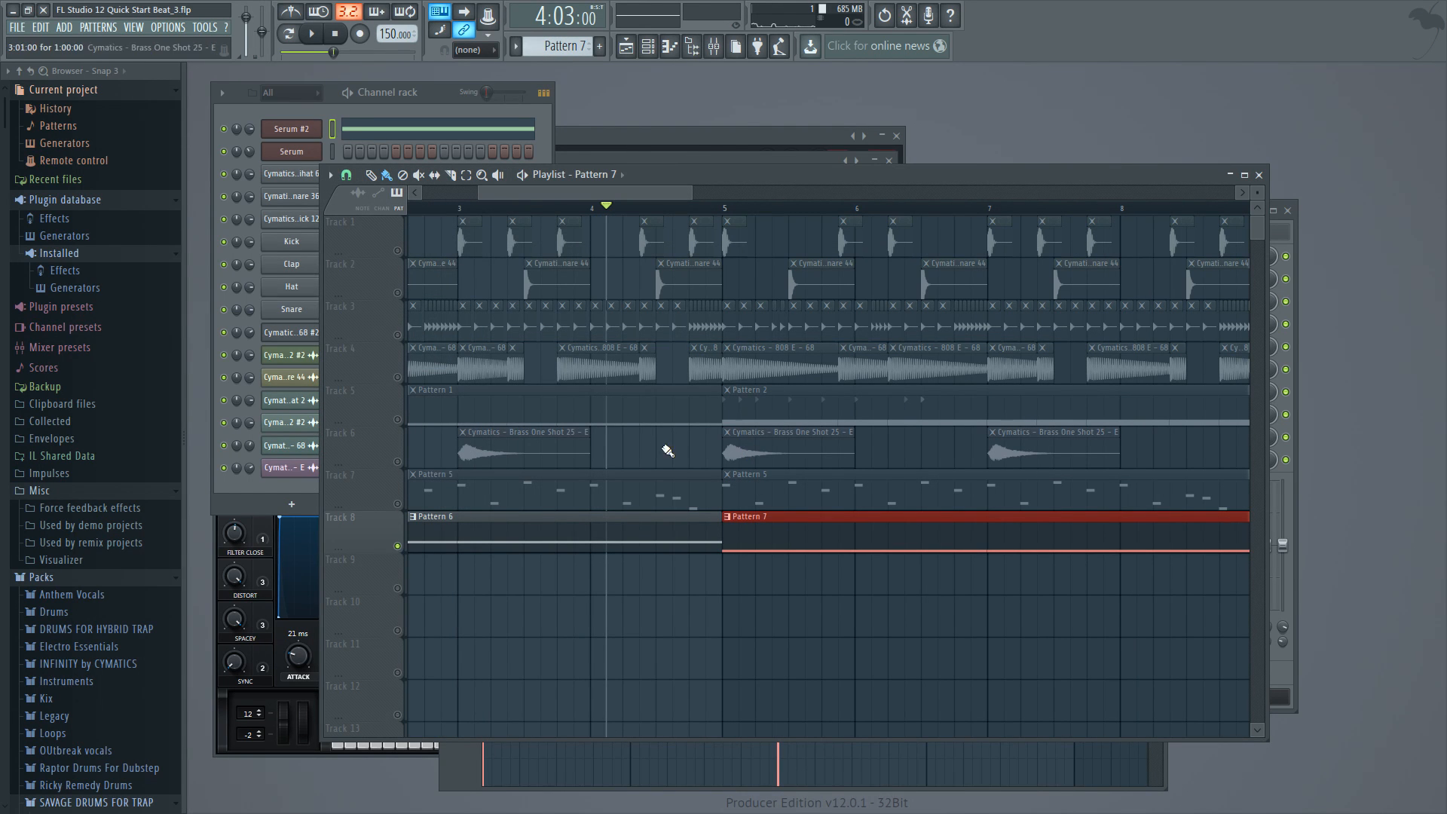
pyautogui.rightClick(398, 462)
pyautogui.rightClick(401, 467)
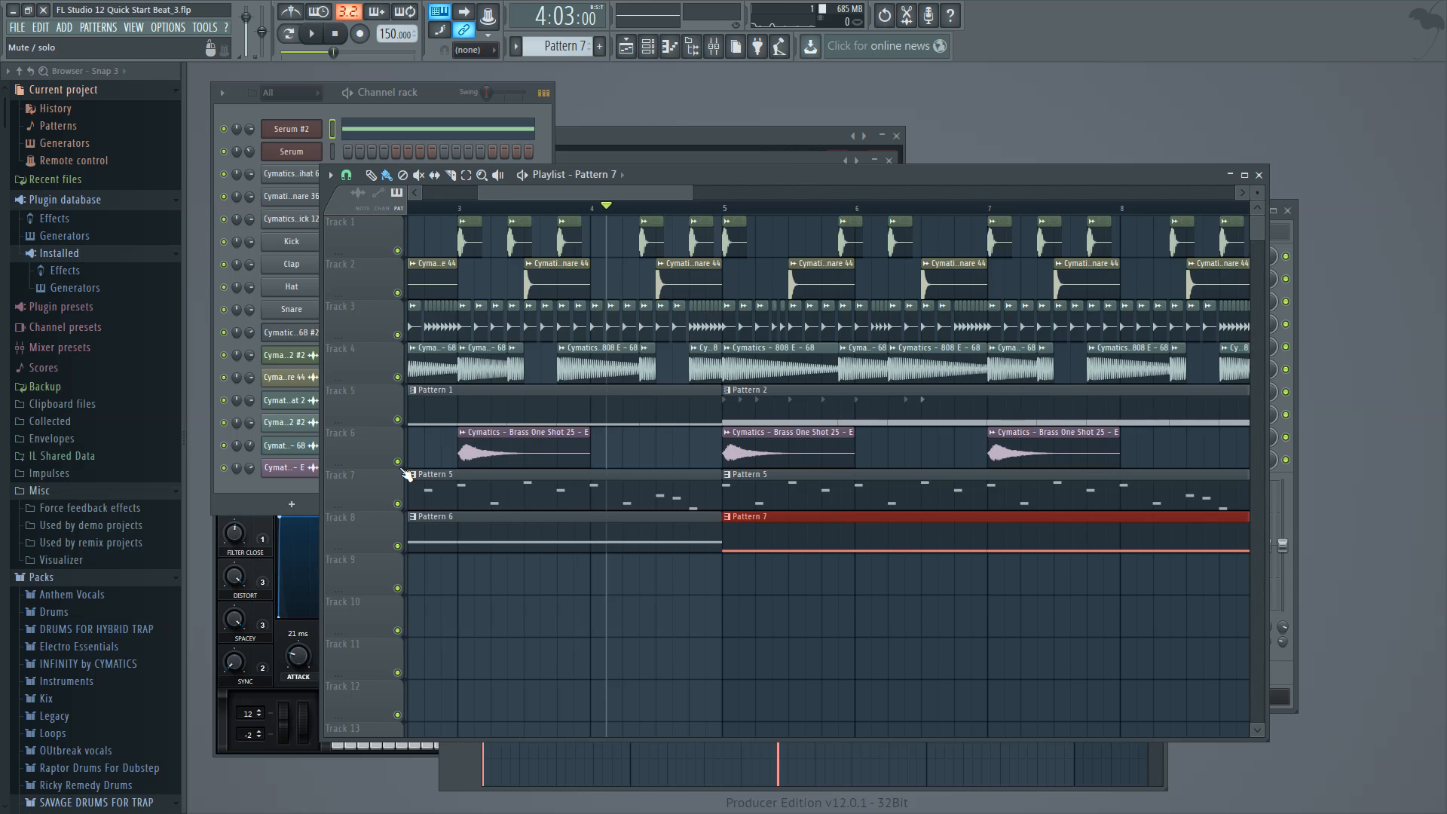
pyautogui.rightClick(401, 467)
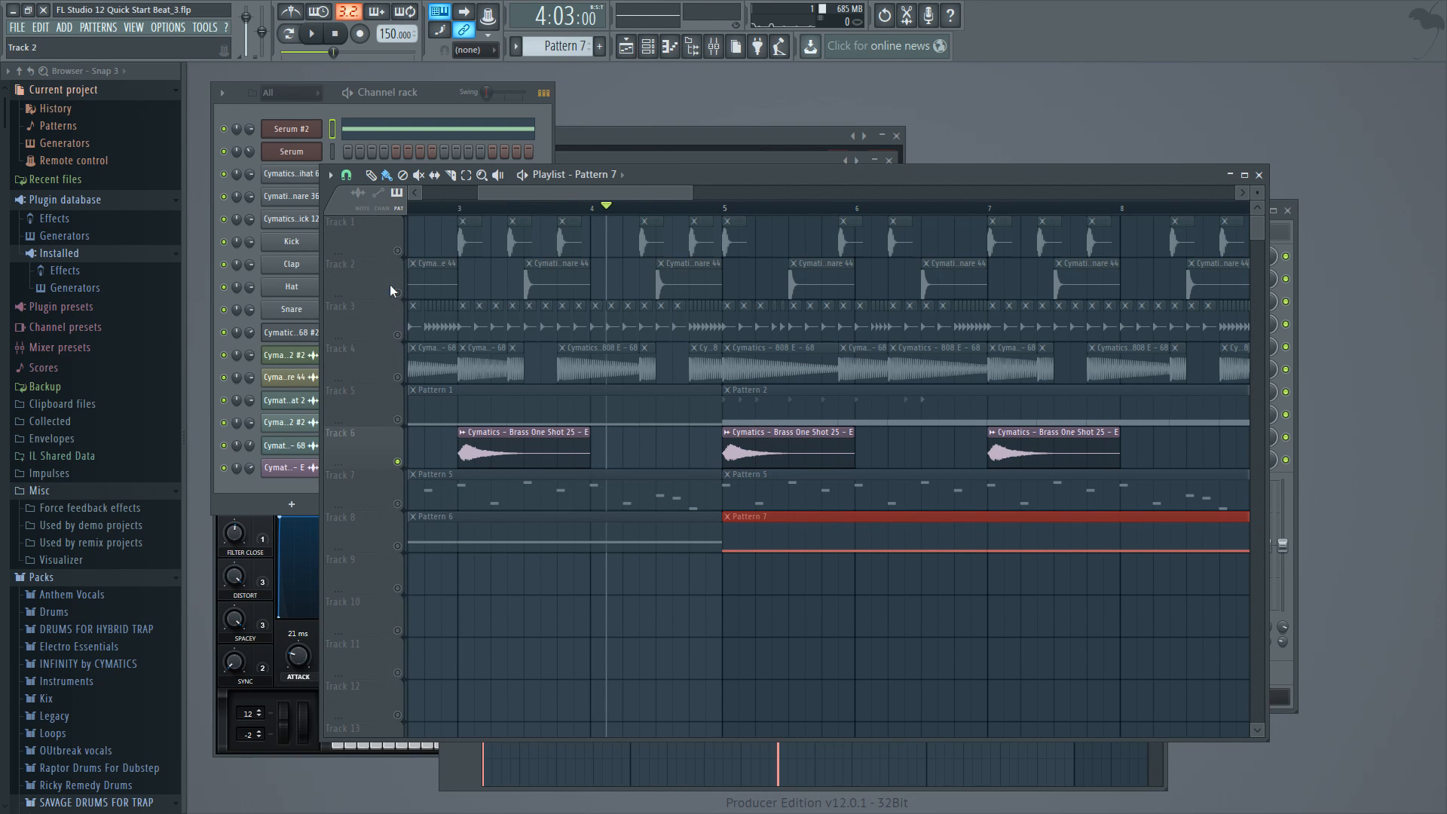
pyautogui.rightClick(401, 466)
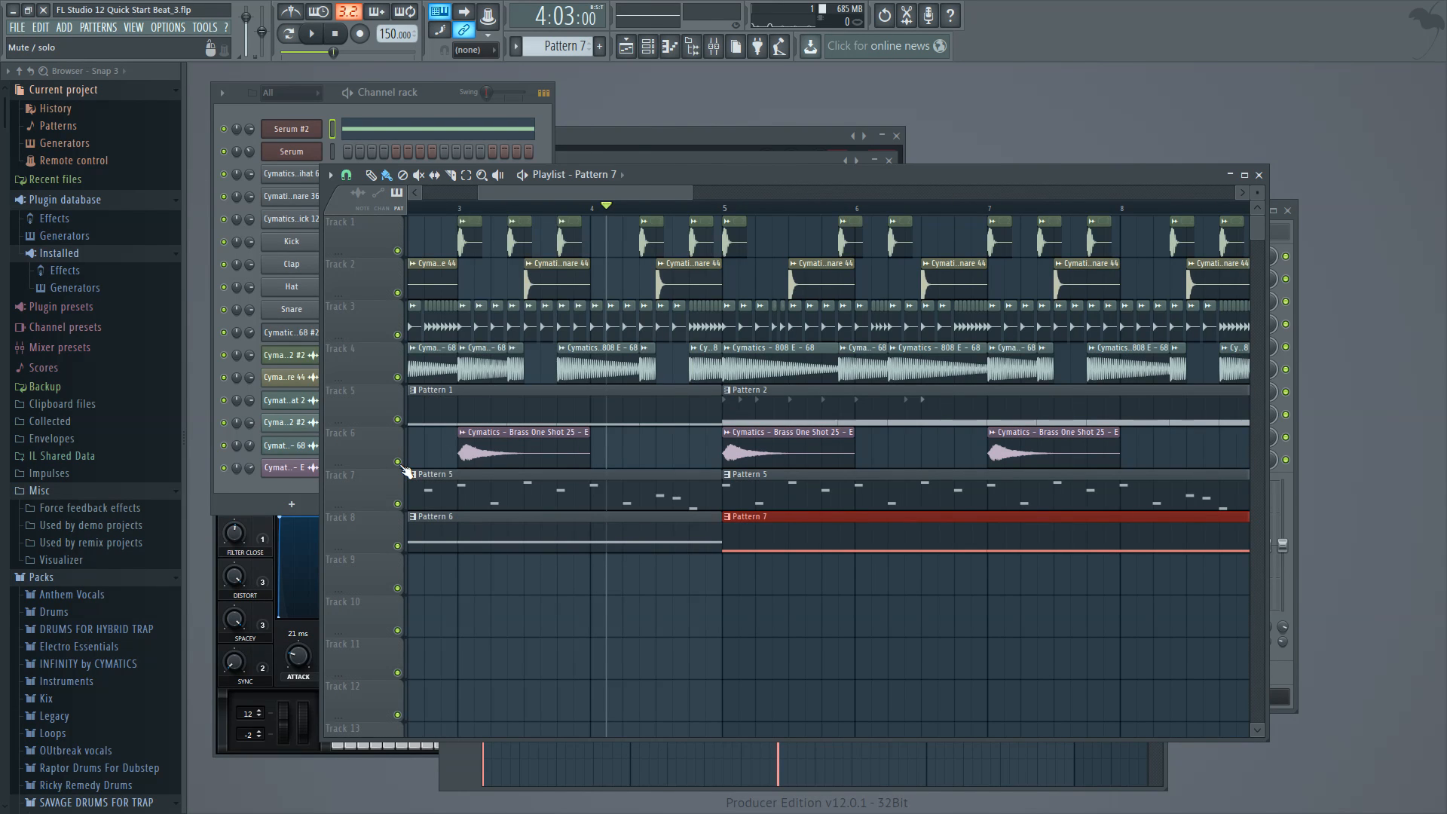
pyautogui.rightClick(401, 468)
pyautogui.rightClick(402, 468)
pyautogui.rightClick(398, 251)
pyautogui.click(400, 377)
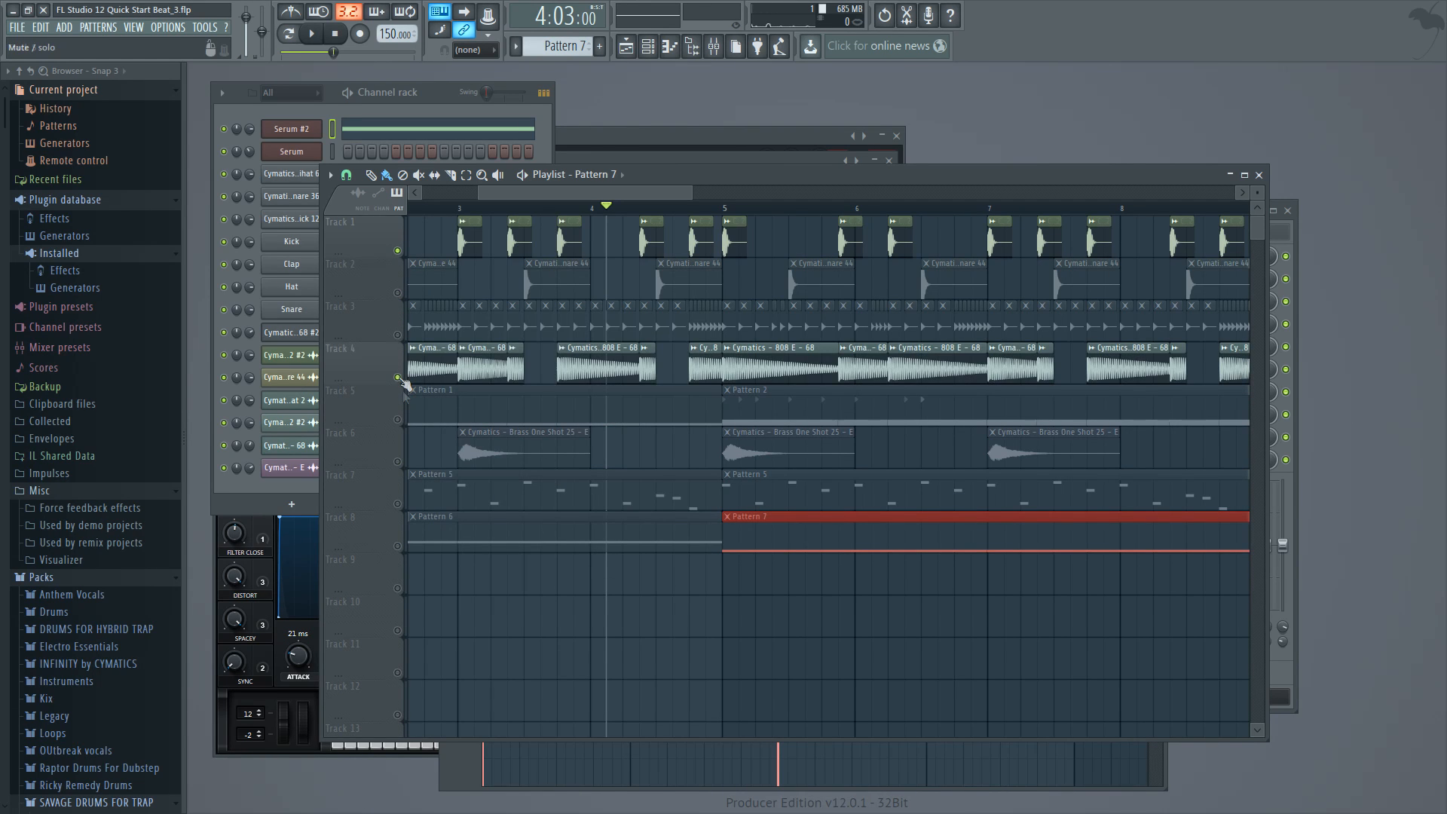
pyautogui.click(398, 504)
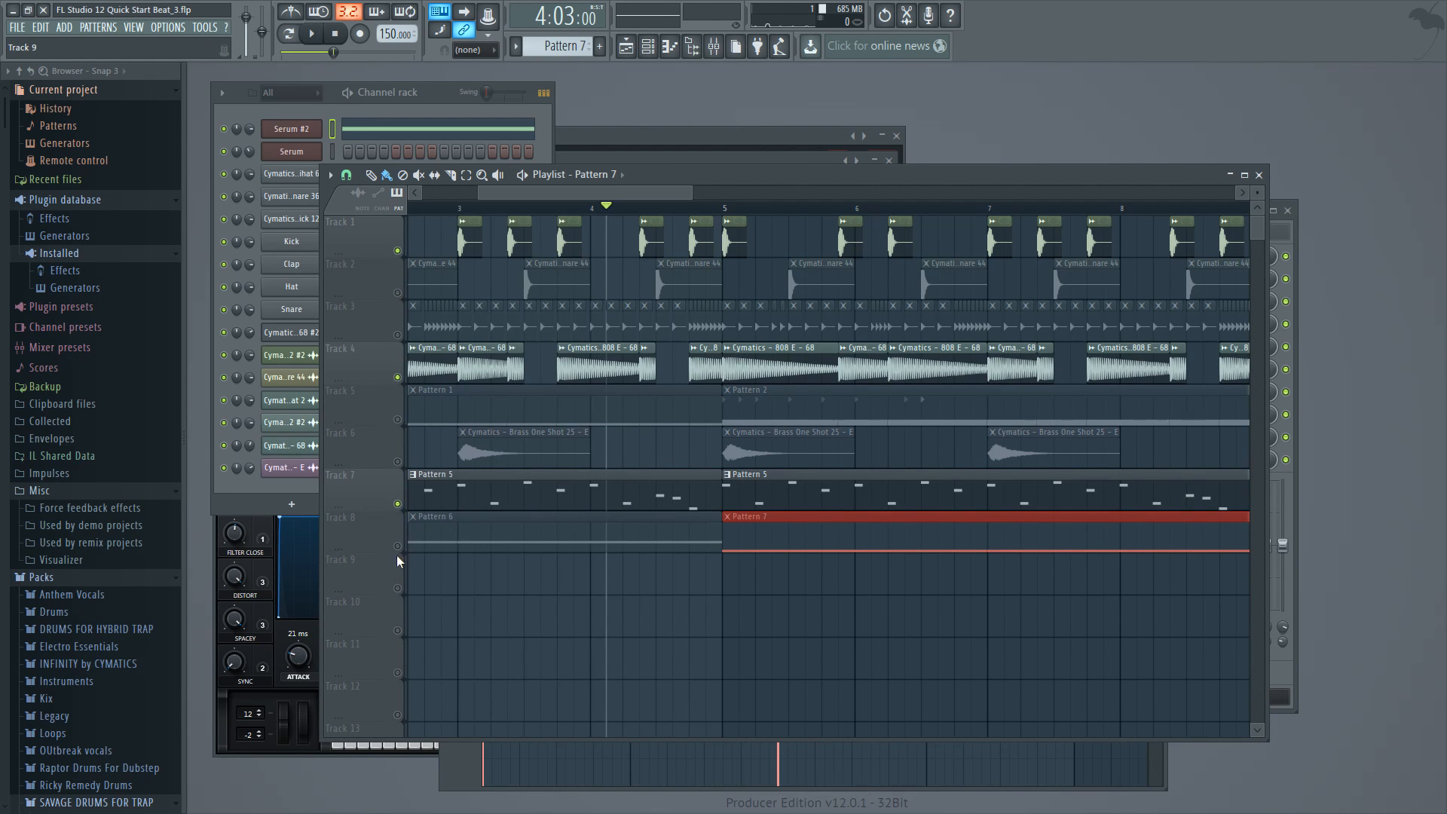
pyautogui.rightClick(399, 293)
pyautogui.rightClick(399, 293)
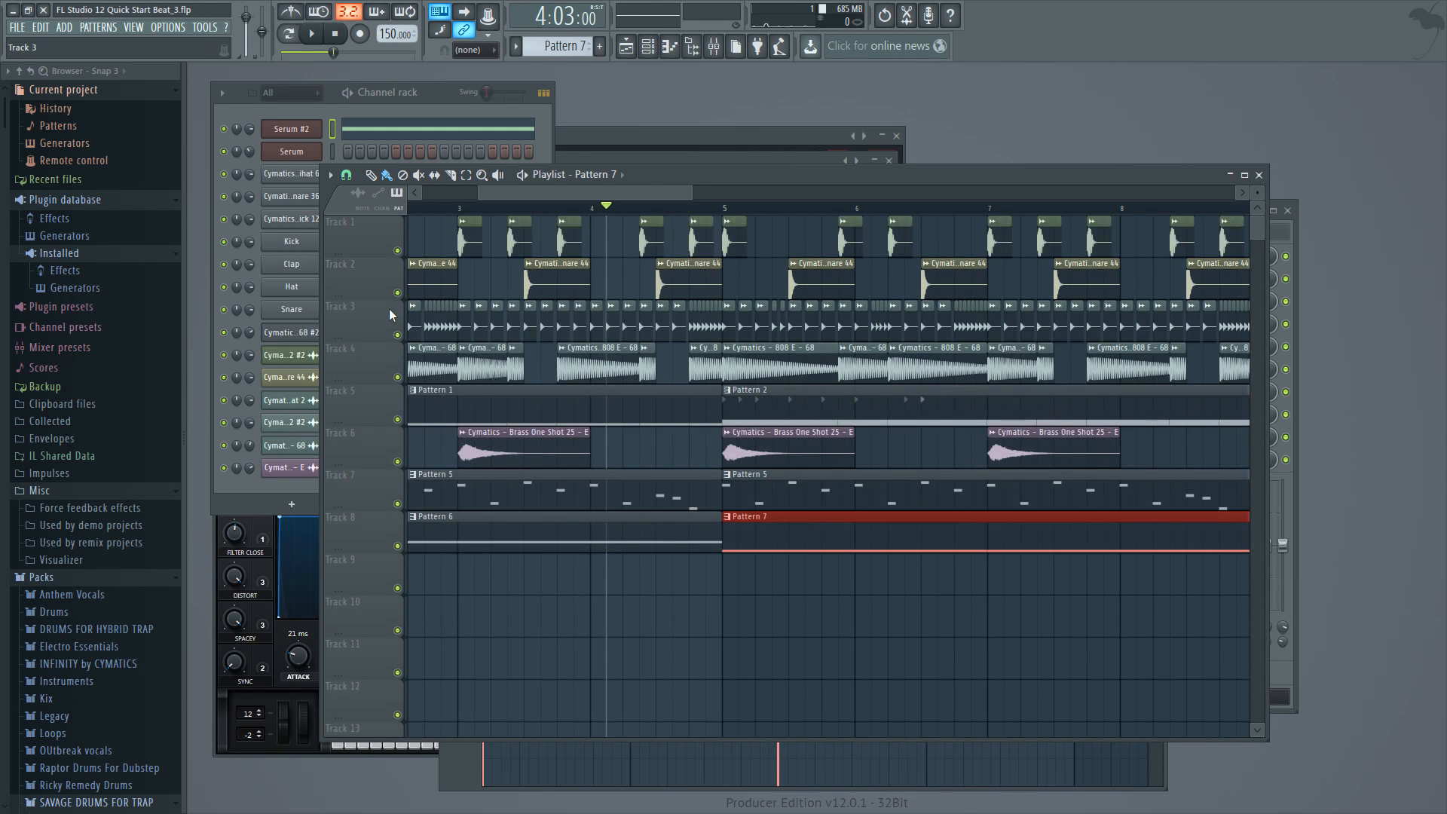
# - Mute the brass one-shots on Track 6 and play the beat from bar 4
pyautogui.click(398, 462)
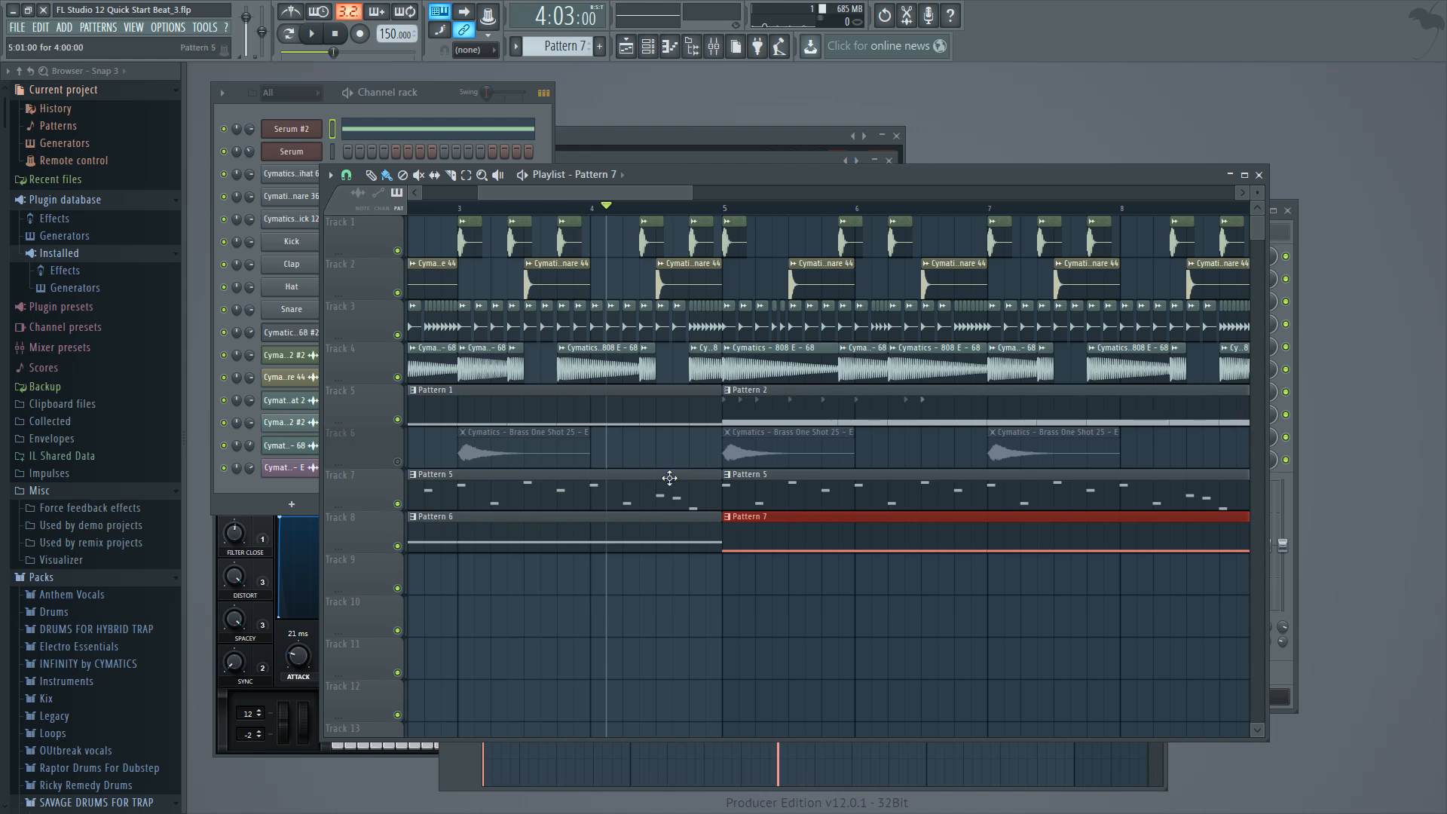
pyautogui.click(811, 640)
pyautogui.press('space')
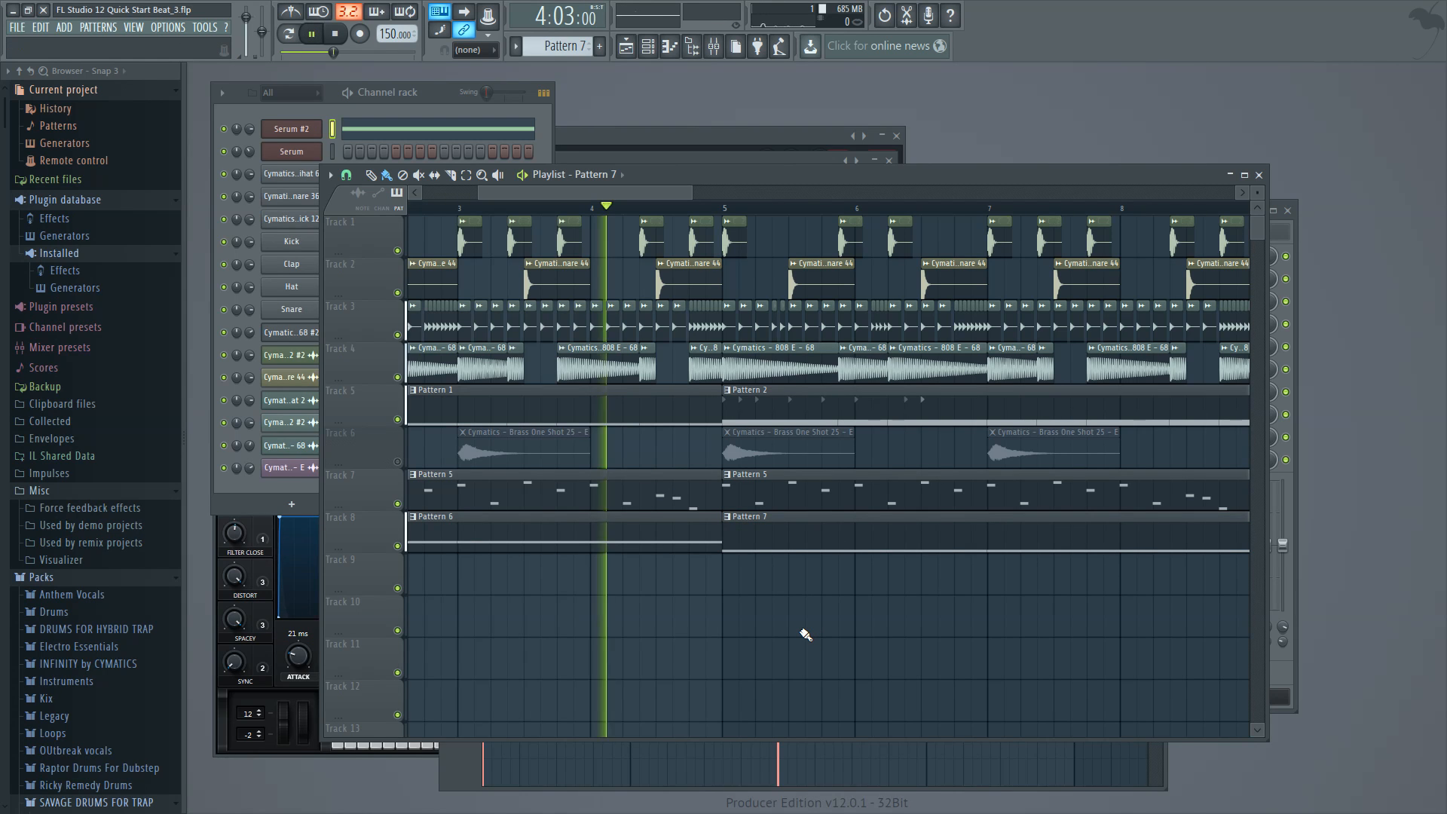
pyautogui.press('space')
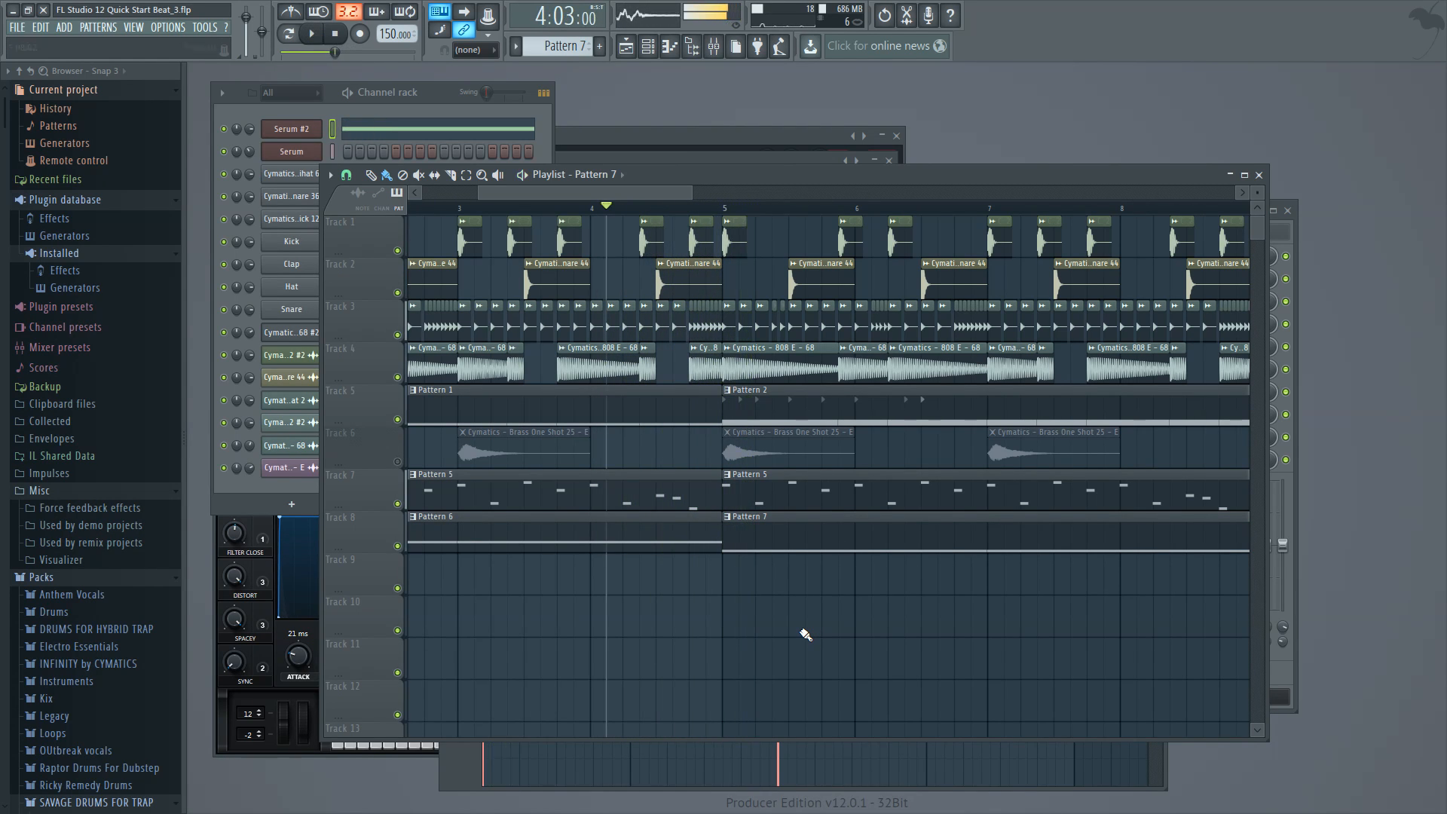
# - Mute the 808 clips on Track 4 and listen to the beat from bar 4, then again from the start
pyautogui.click(398, 378)
pyautogui.press('space')
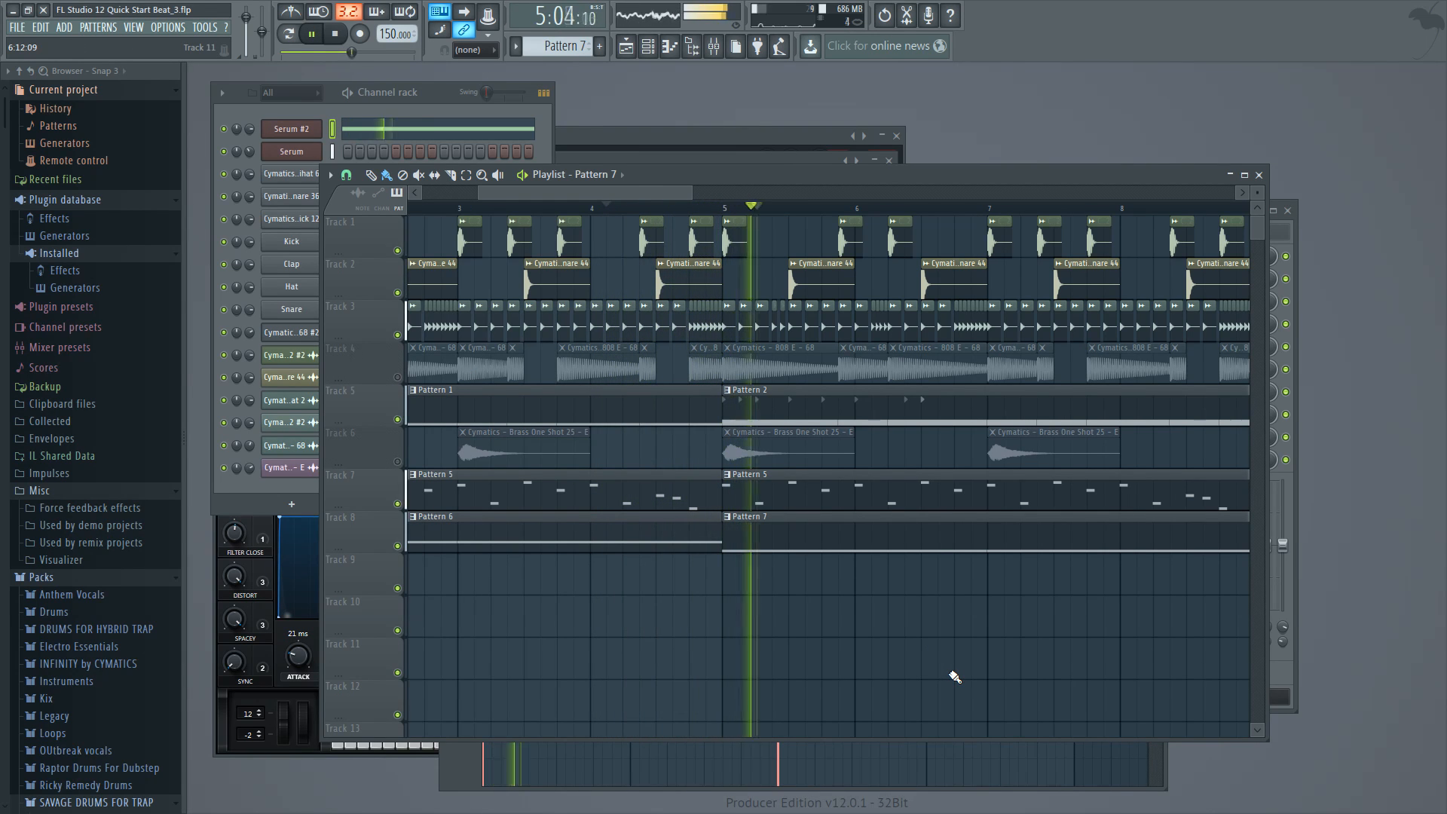
pyautogui.press('space')
pyautogui.hscroll(-5, 542, 197)
pyautogui.click(412, 207)
pyautogui.press('space')
pyautogui.moveTo(558, 192); pyautogui.dragTo(593, 190)
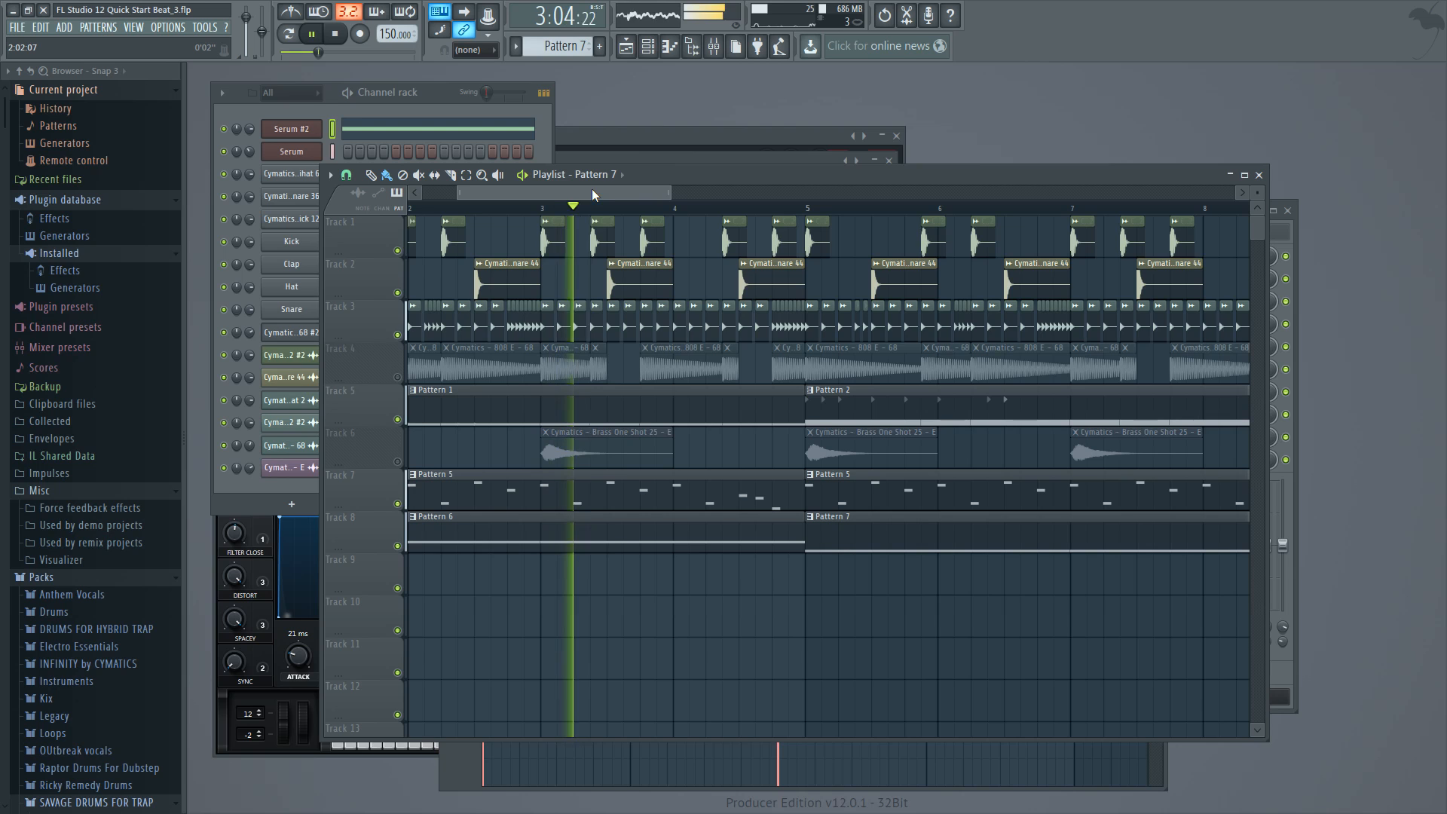
pyautogui.moveTo(591, 188); pyautogui.dragTo(618, 235)
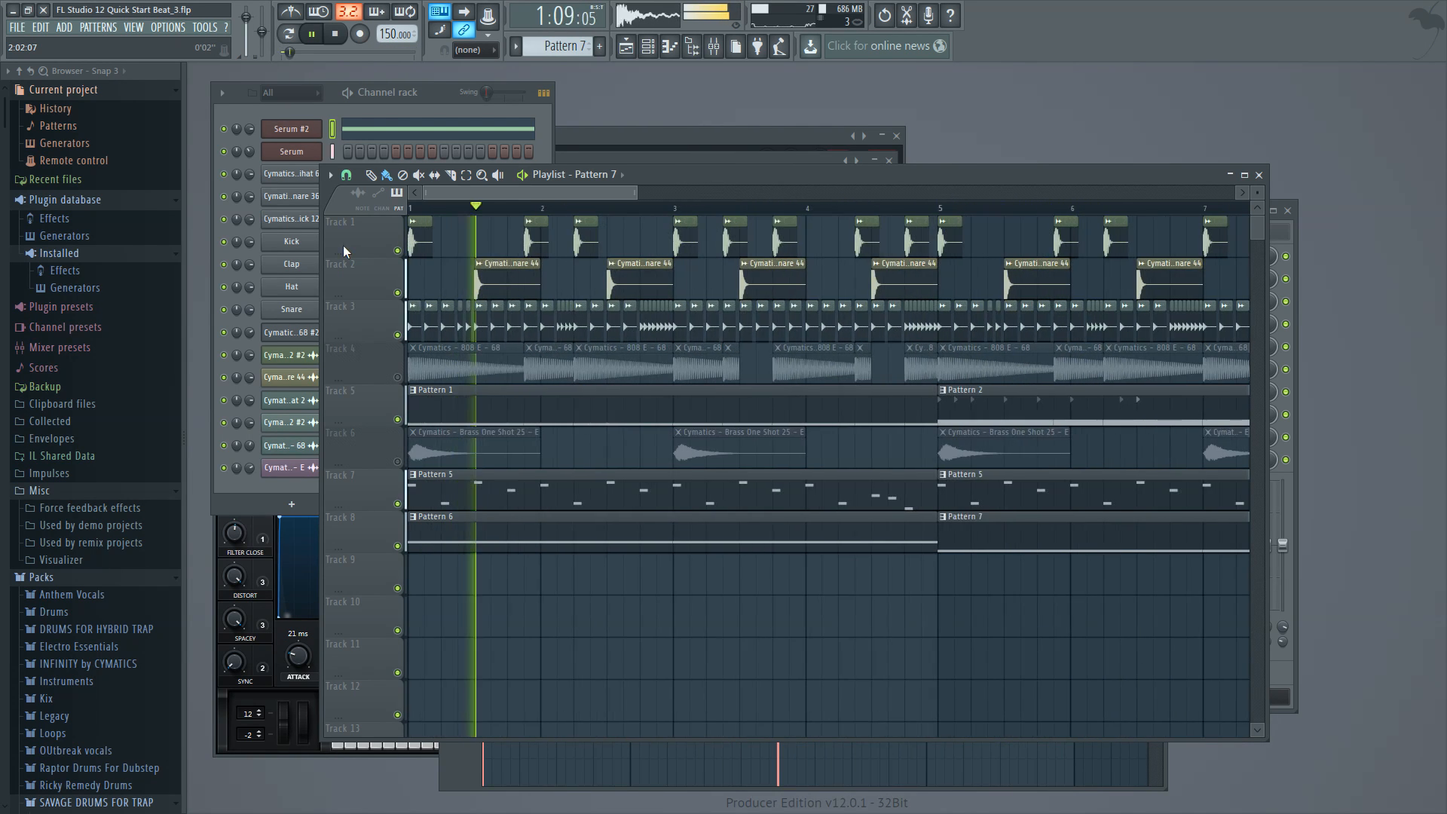
pyautogui.press('space')
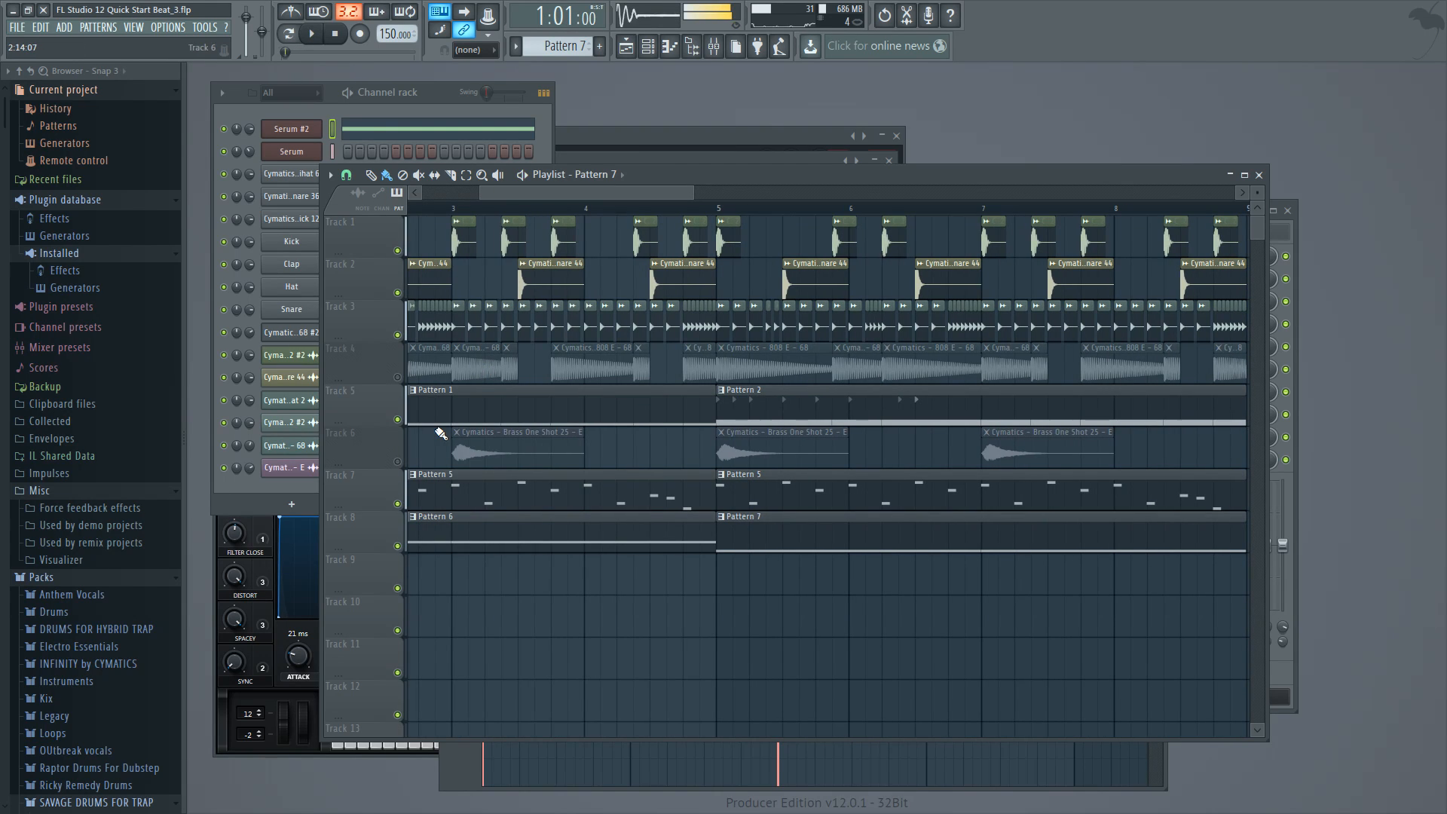
# - Unmute the brass one-shots on Track 6 and listen from bar 1 and into bar 5, checking the brass channel's settings
pyautogui.click(396, 461)
pyautogui.moveTo(644, 193); pyautogui.dragTo(582, 192)
pyautogui.press('space')
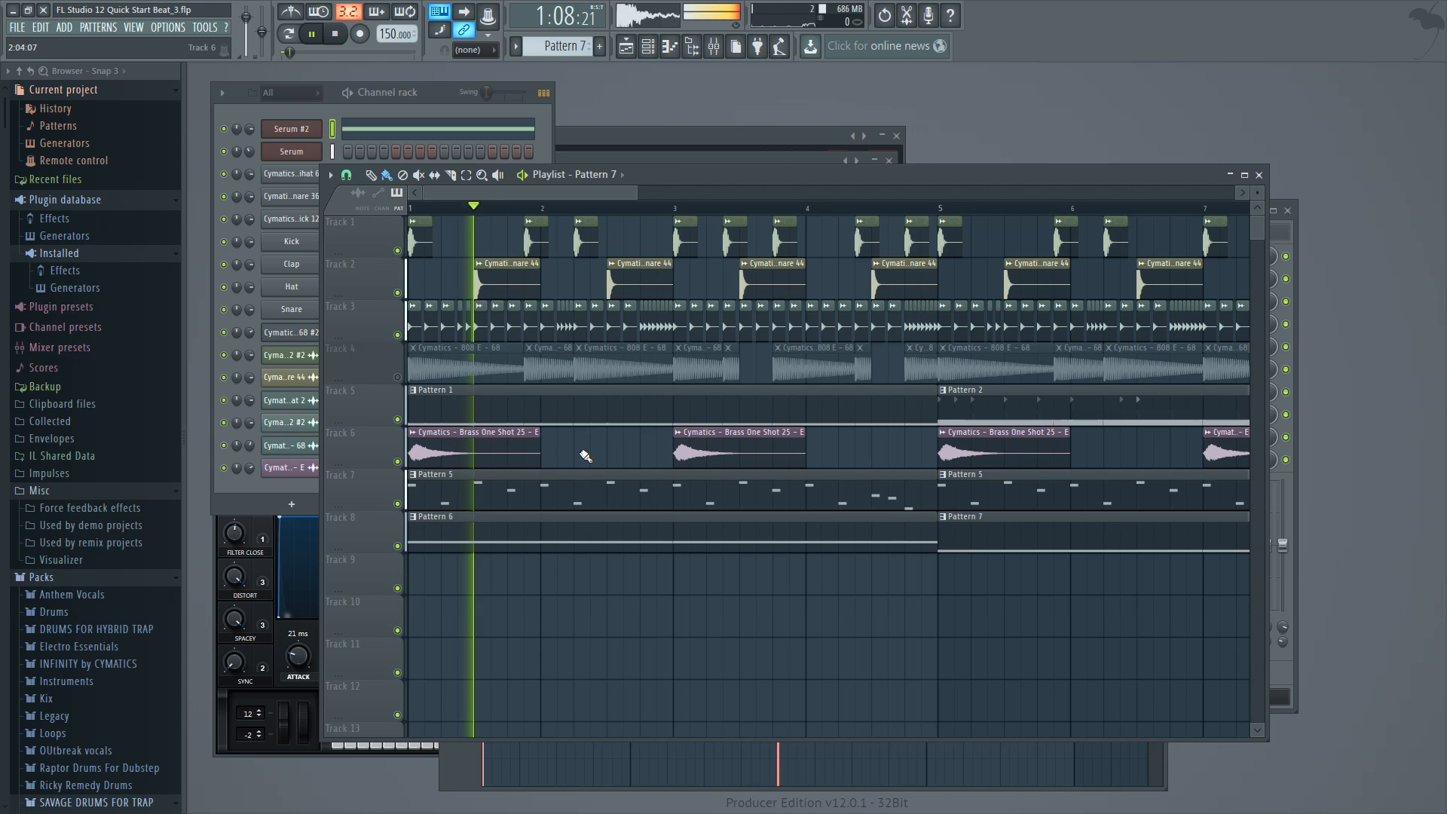
pyautogui.doubleClick(496, 435)
pyautogui.press('space')
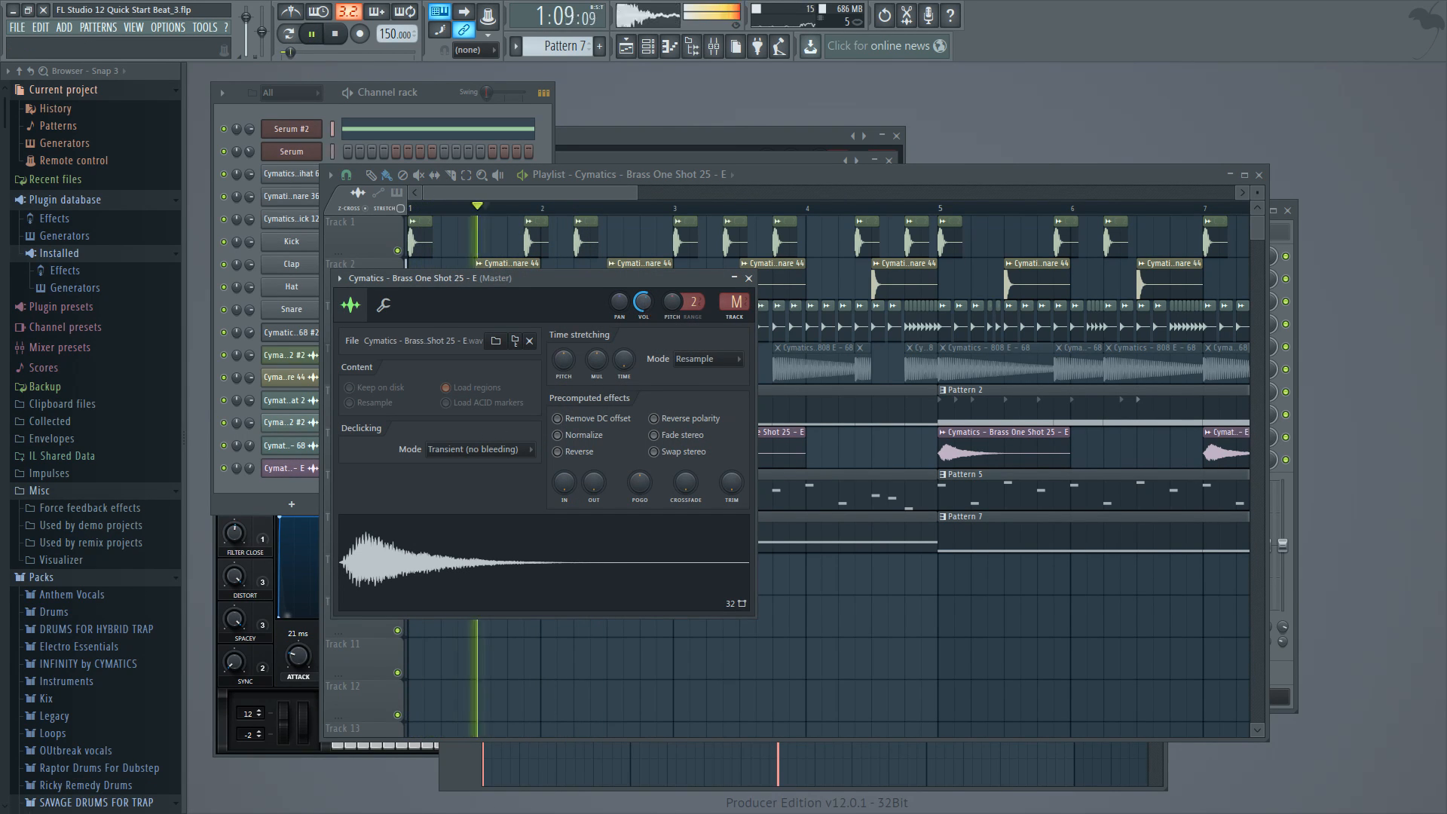
pyautogui.click(611, 191)
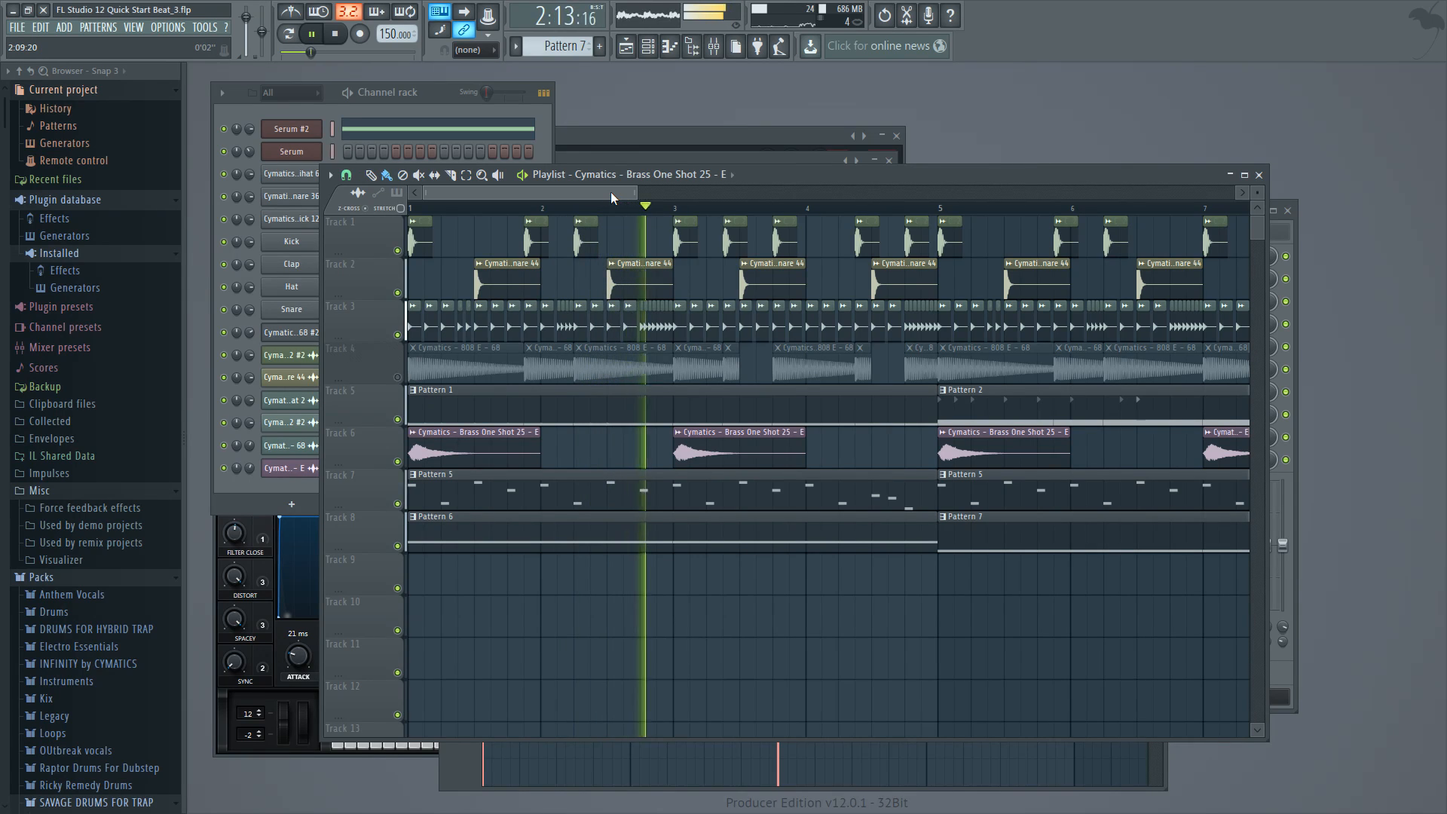
pyautogui.moveTo(611, 191); pyautogui.dragTo(681, 202)
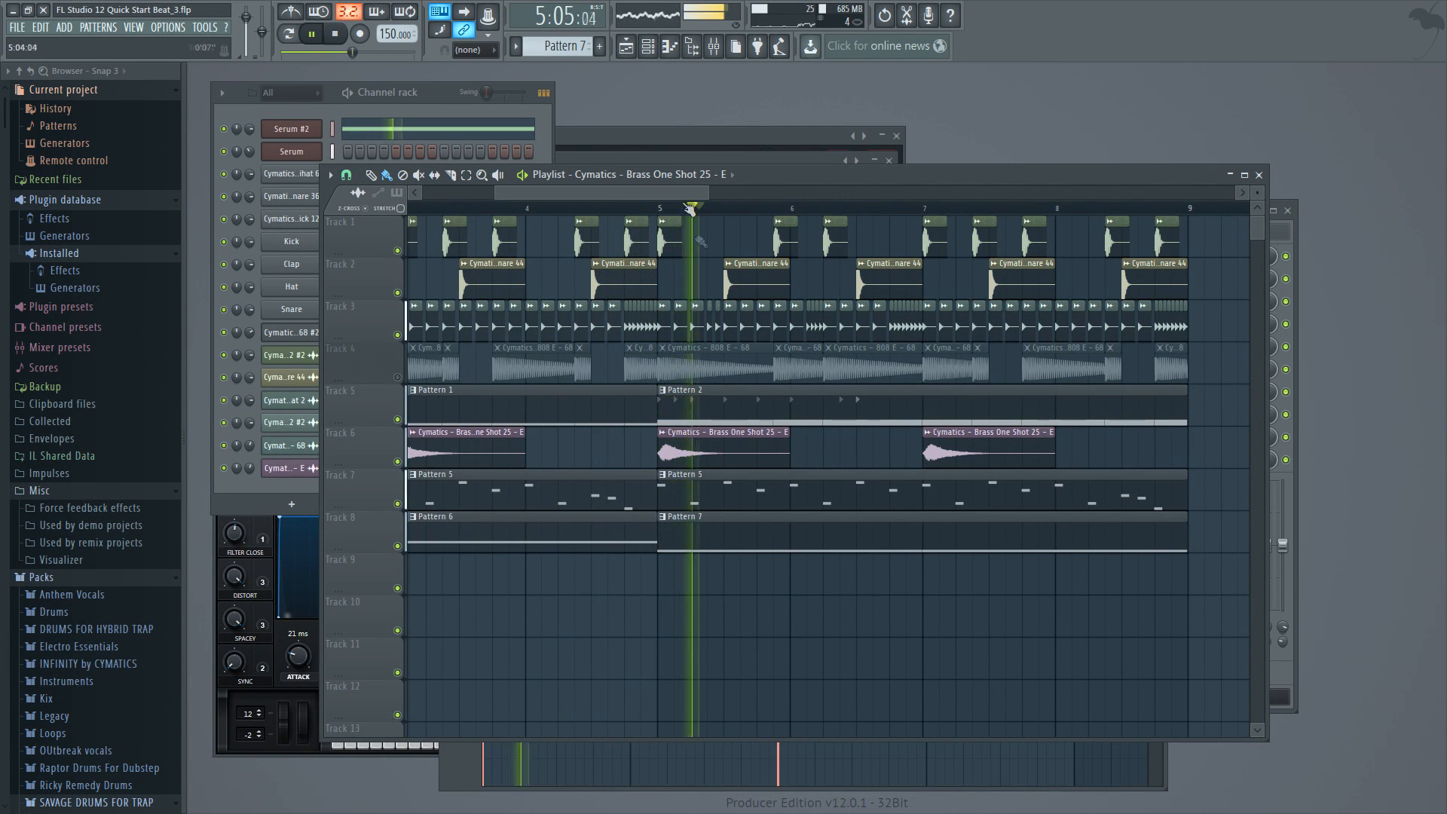
pyautogui.press('space')
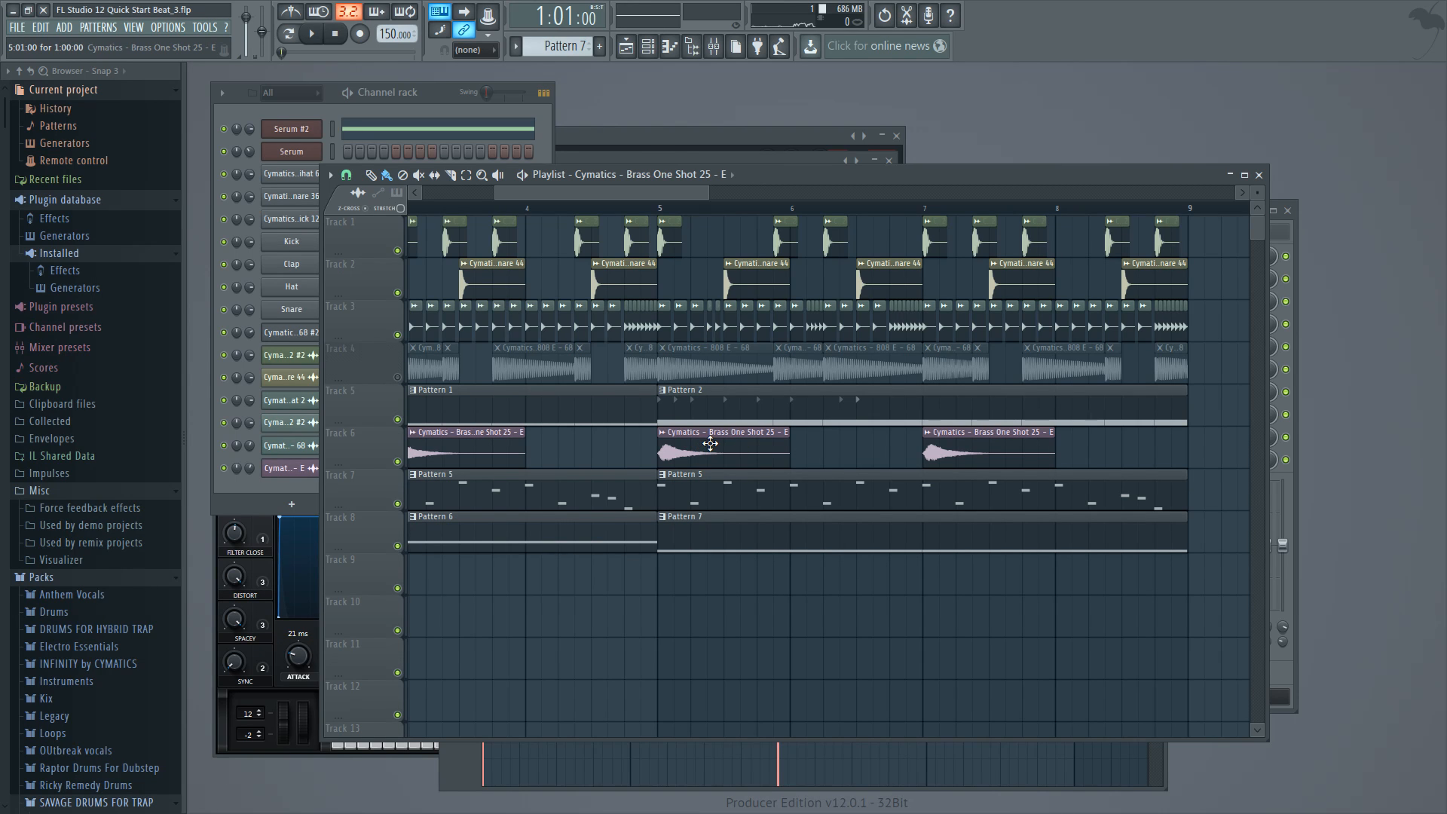
# - Make the bar 5 brass clip on Track 6 unique and lower its time-stretching pitch in Auto mode
pyautogui.rightClick(663, 438)
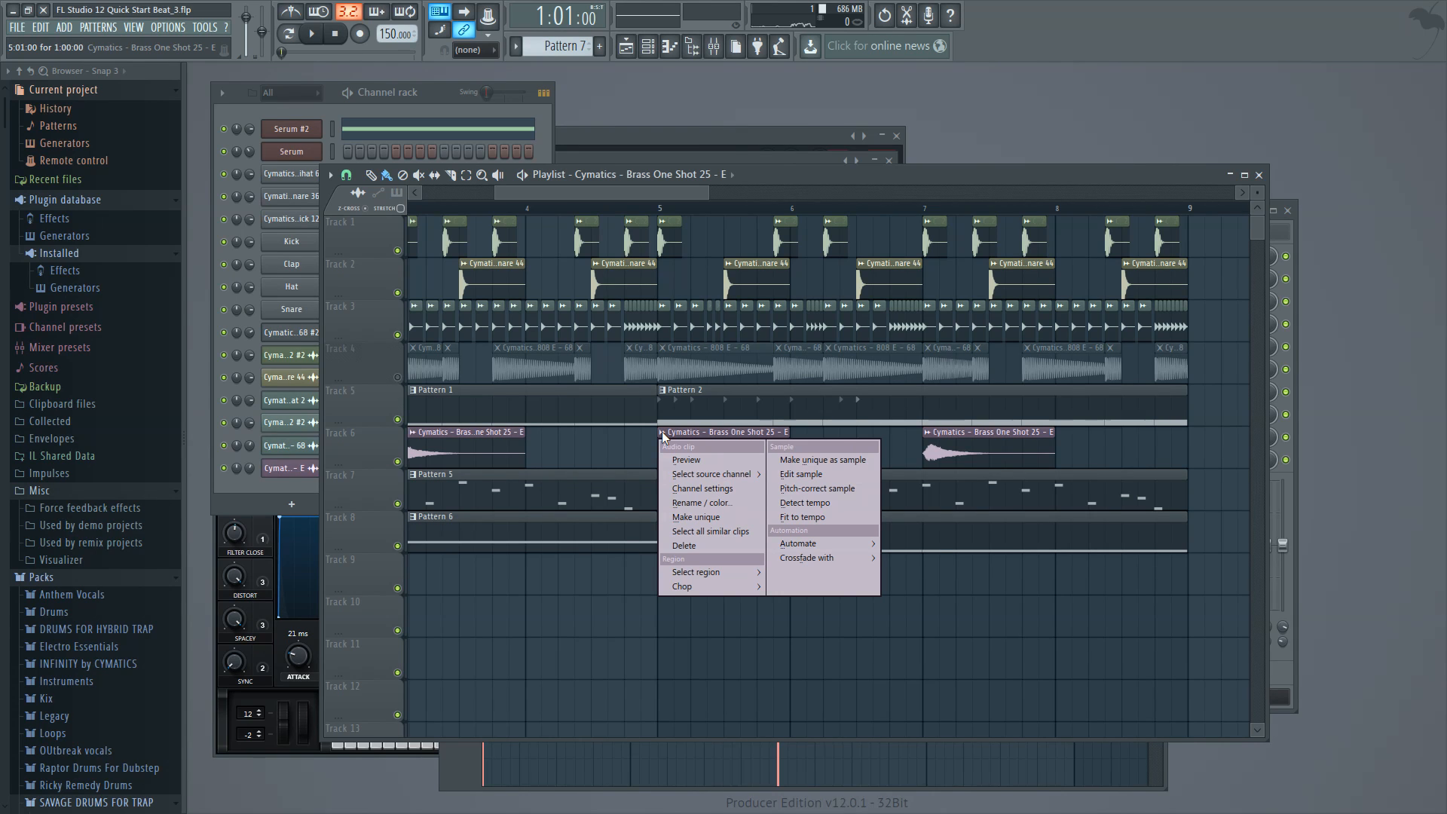
pyautogui.click(713, 515)
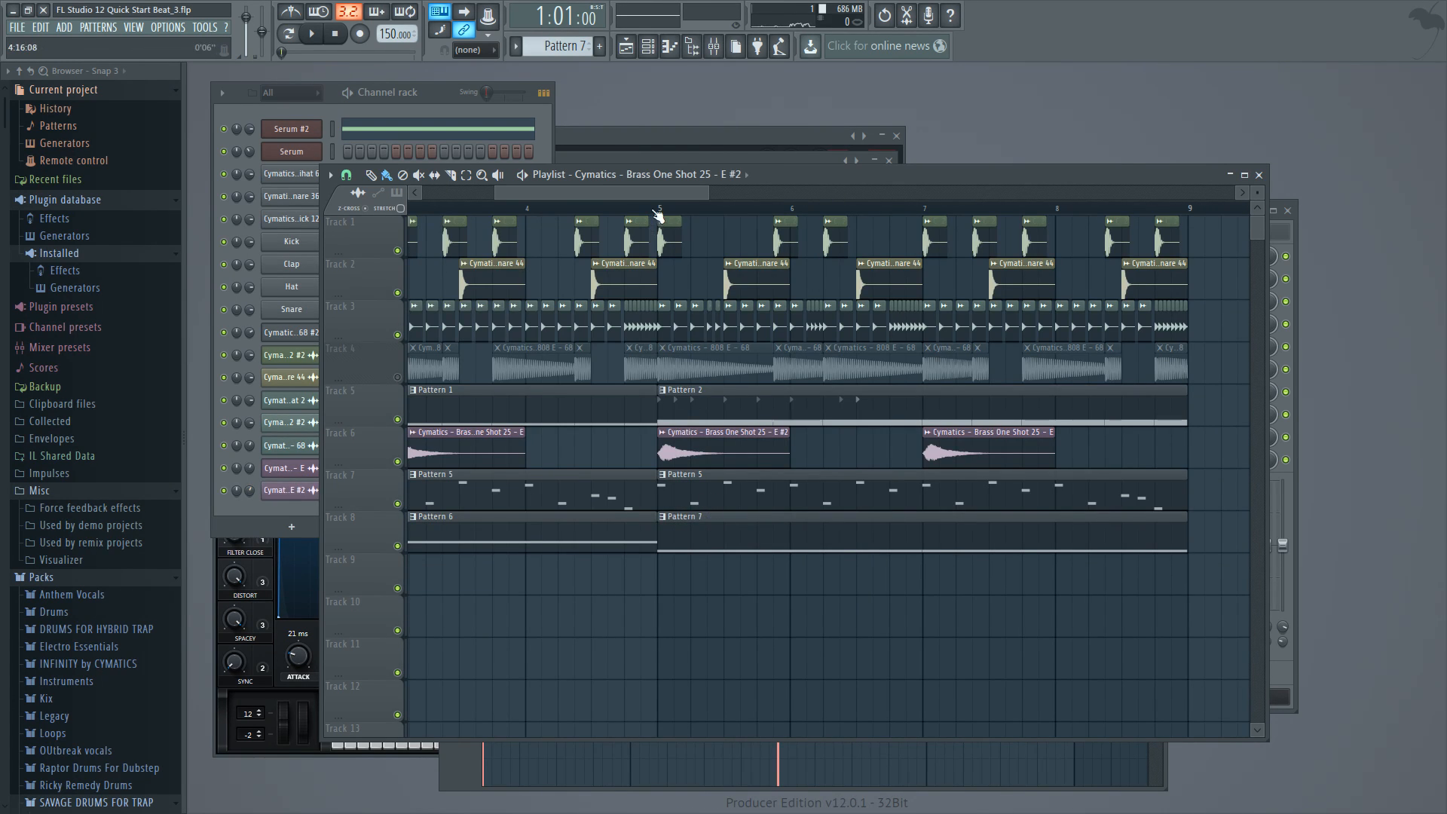
pyautogui.doubleClick(677, 445)
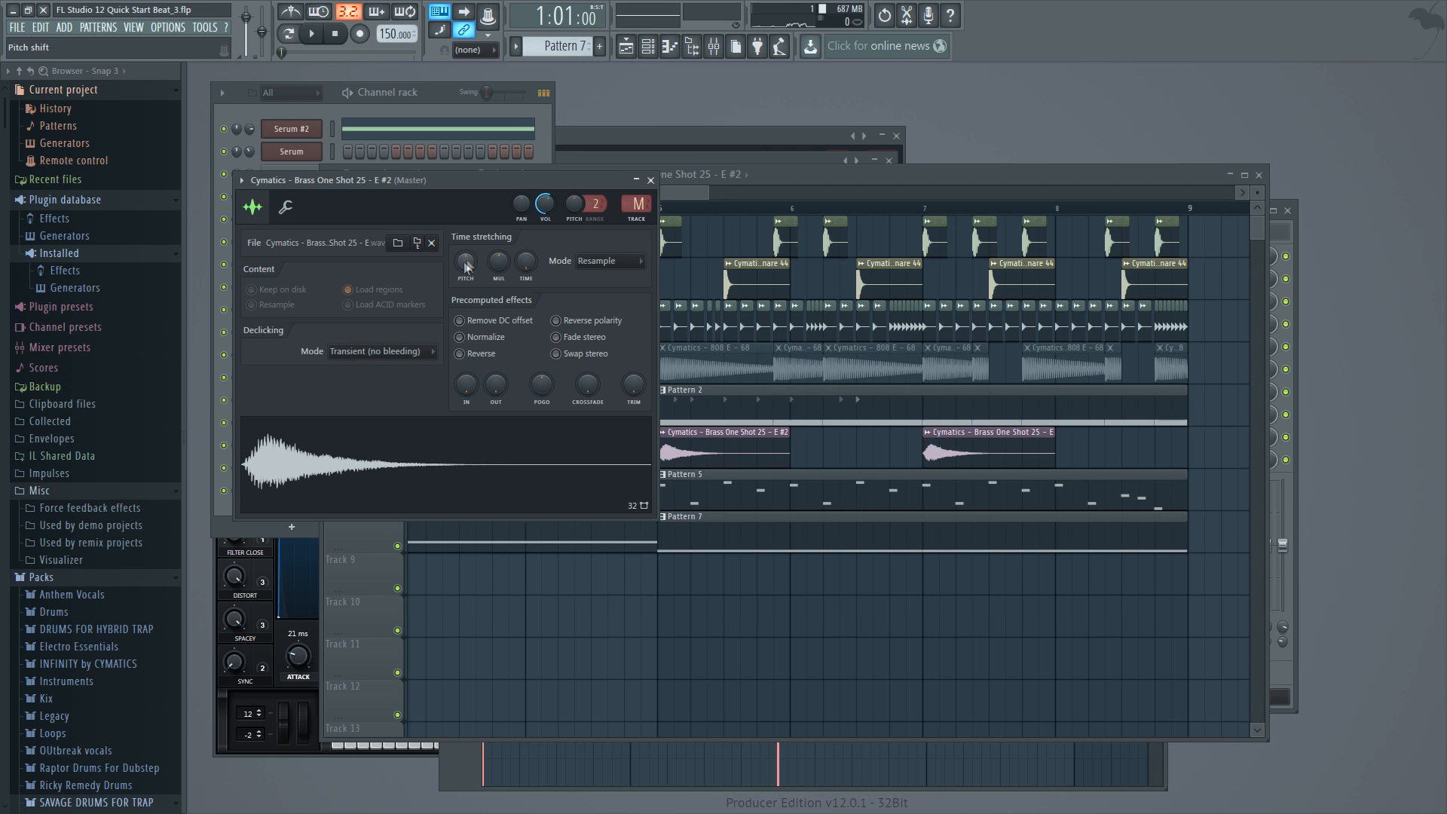
pyautogui.moveTo(464, 268); pyautogui.dragTo(465, 282)
pyautogui.moveTo(465, 261); pyautogui.dragTo(465, 264)
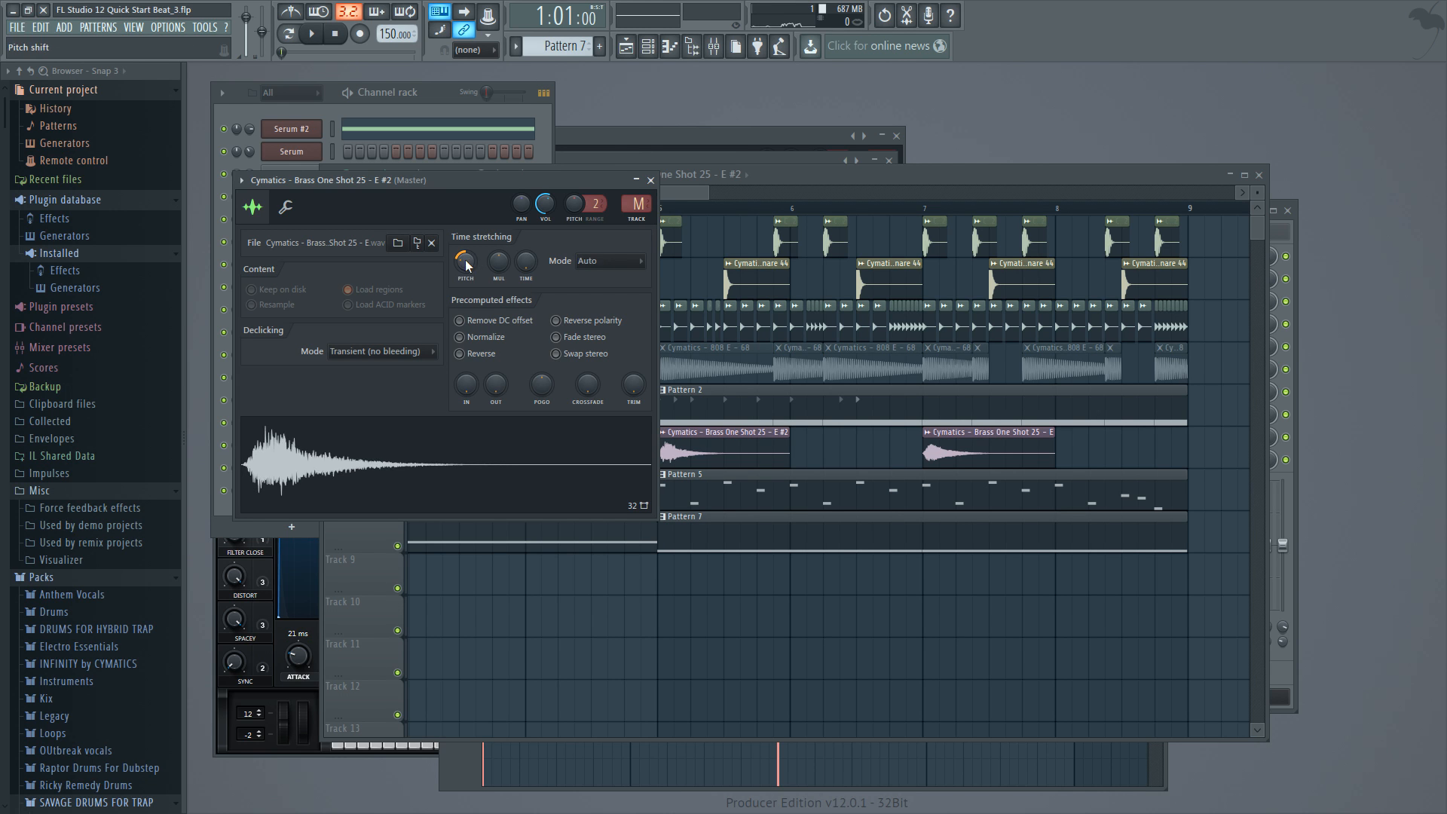
# - Audition the repitched brass clip from just before bar 5 and again from bar 5, rechecking its channel settings
pyautogui.click(812, 175)
pyautogui.click(658, 208)
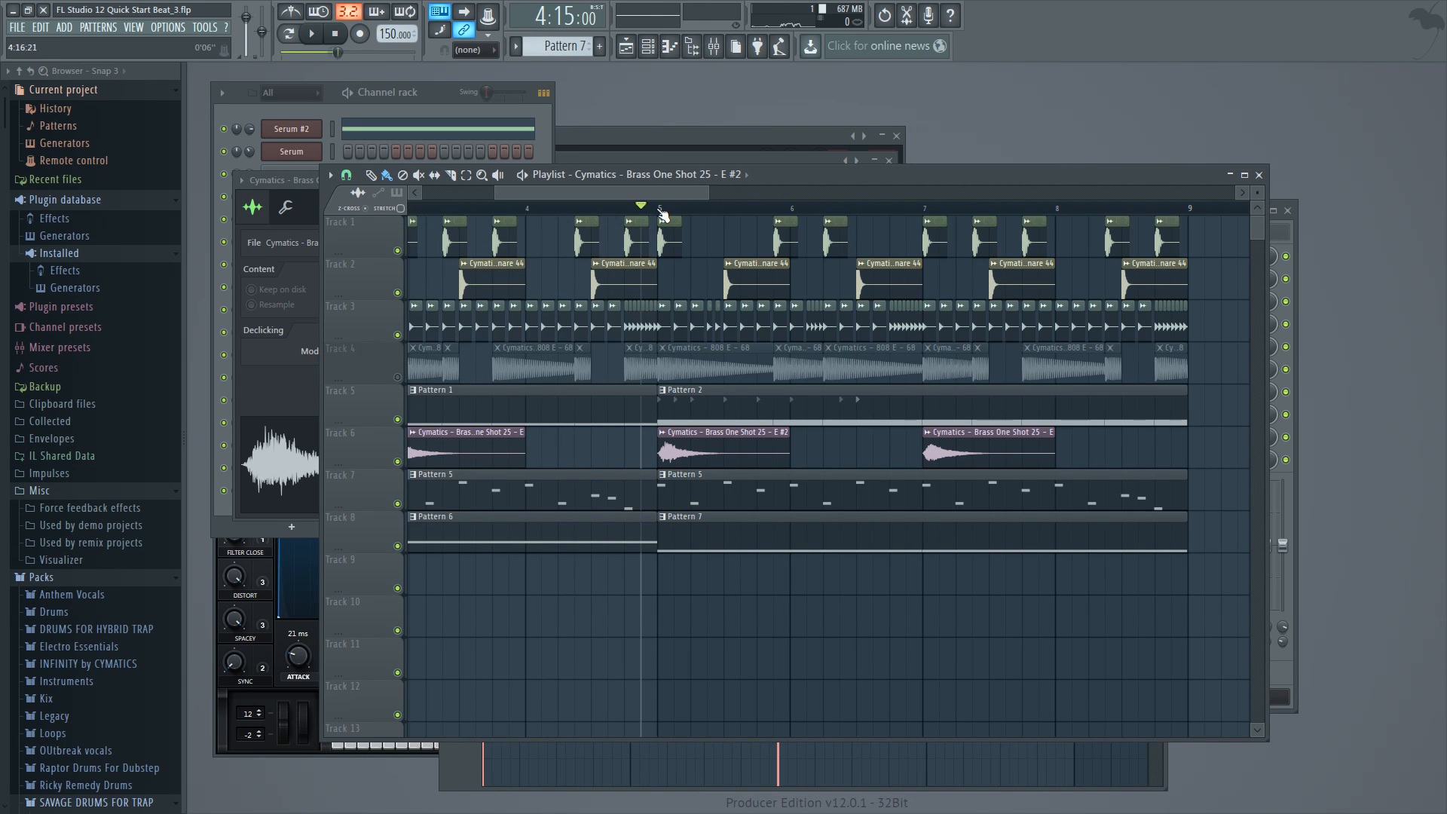
pyautogui.press('space')
pyautogui.press('space')
pyautogui.doubleClick(689, 433)
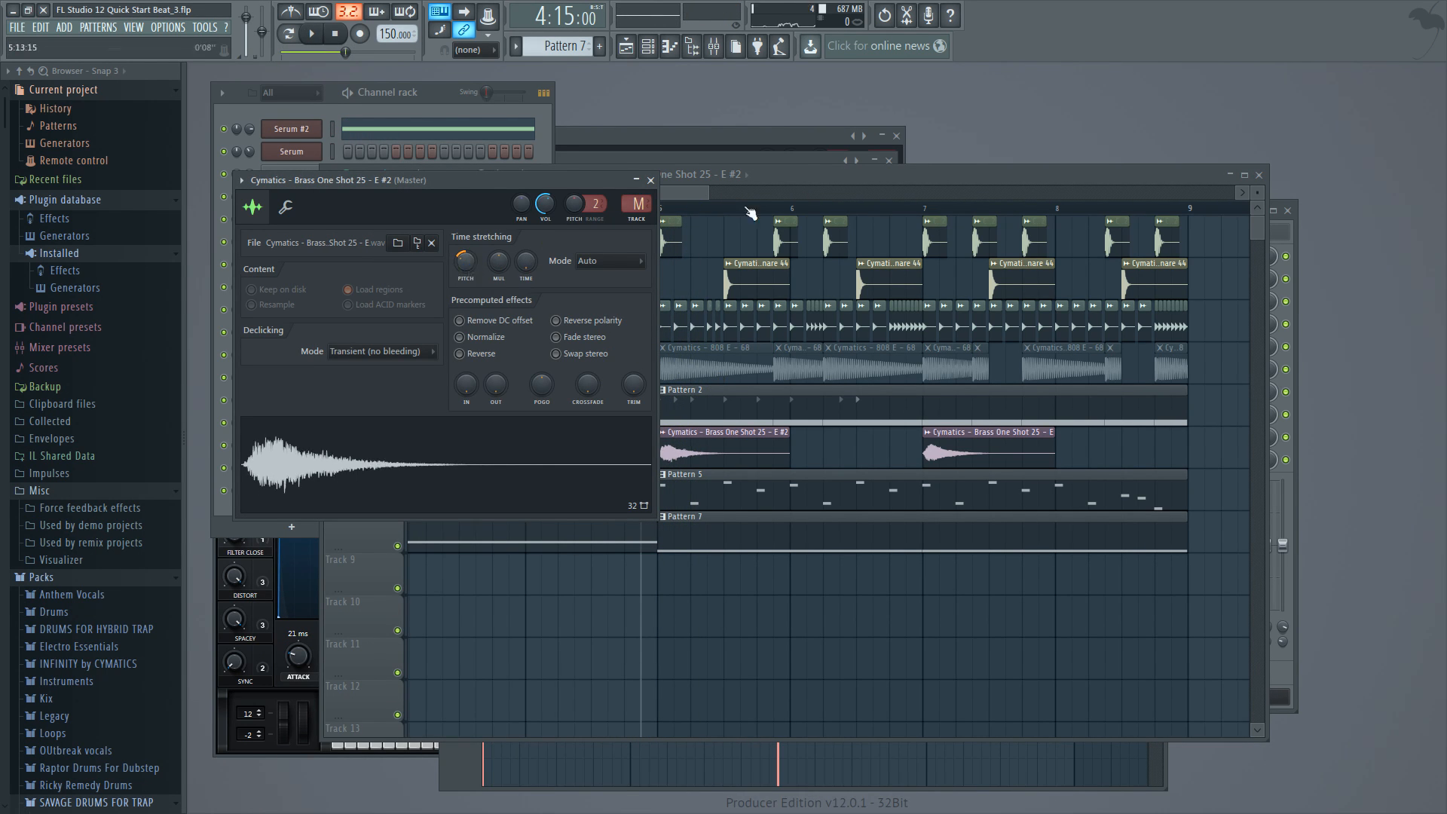
pyautogui.click(664, 213)
pyautogui.press('space')
pyautogui.press('space')
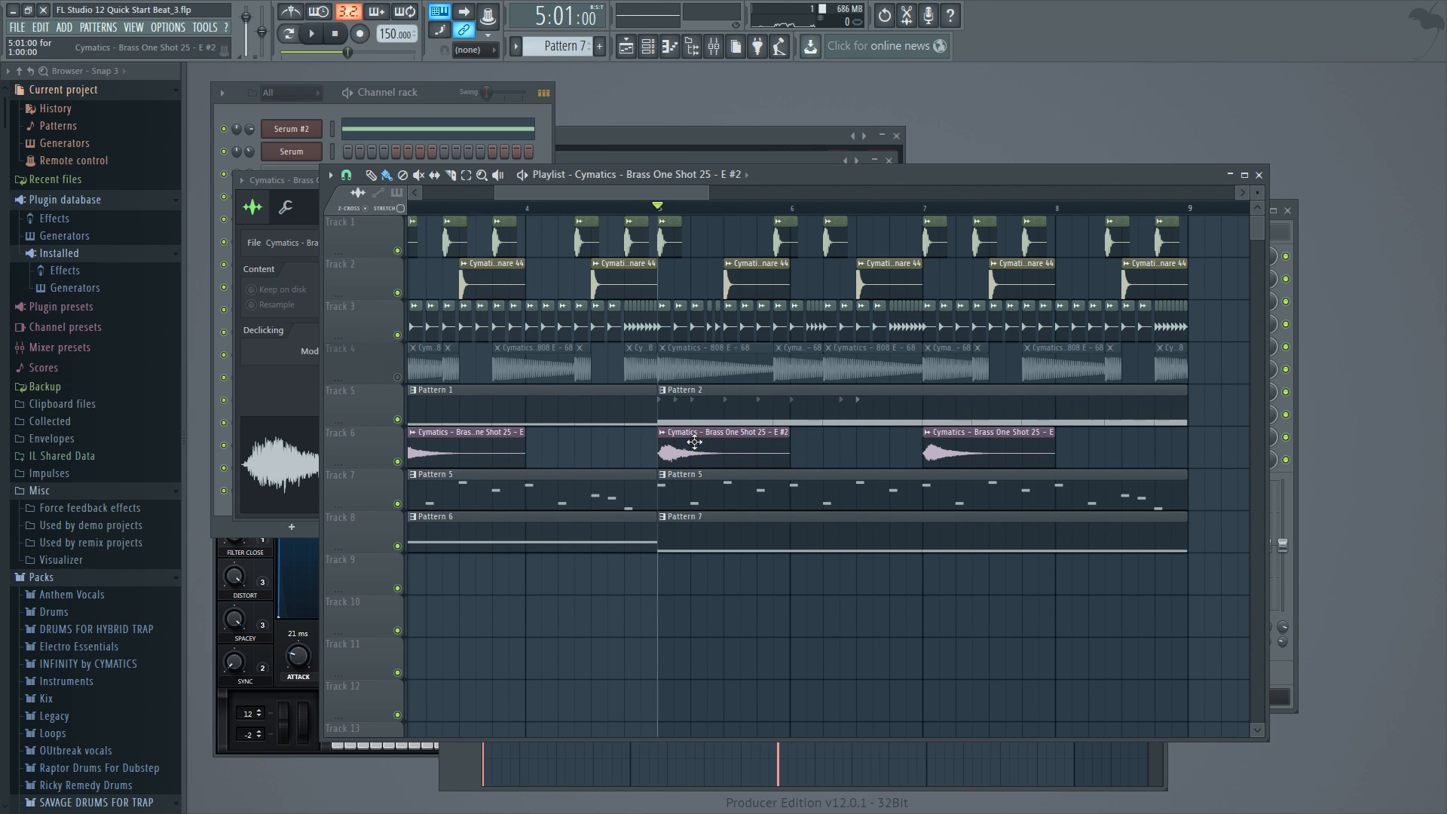
# - Replace the bar 7 brass clip on Track 6 with the repitched unique version and play through the eight bars
pyautogui.rightClick(968, 453)
pyautogui.click(946, 459)
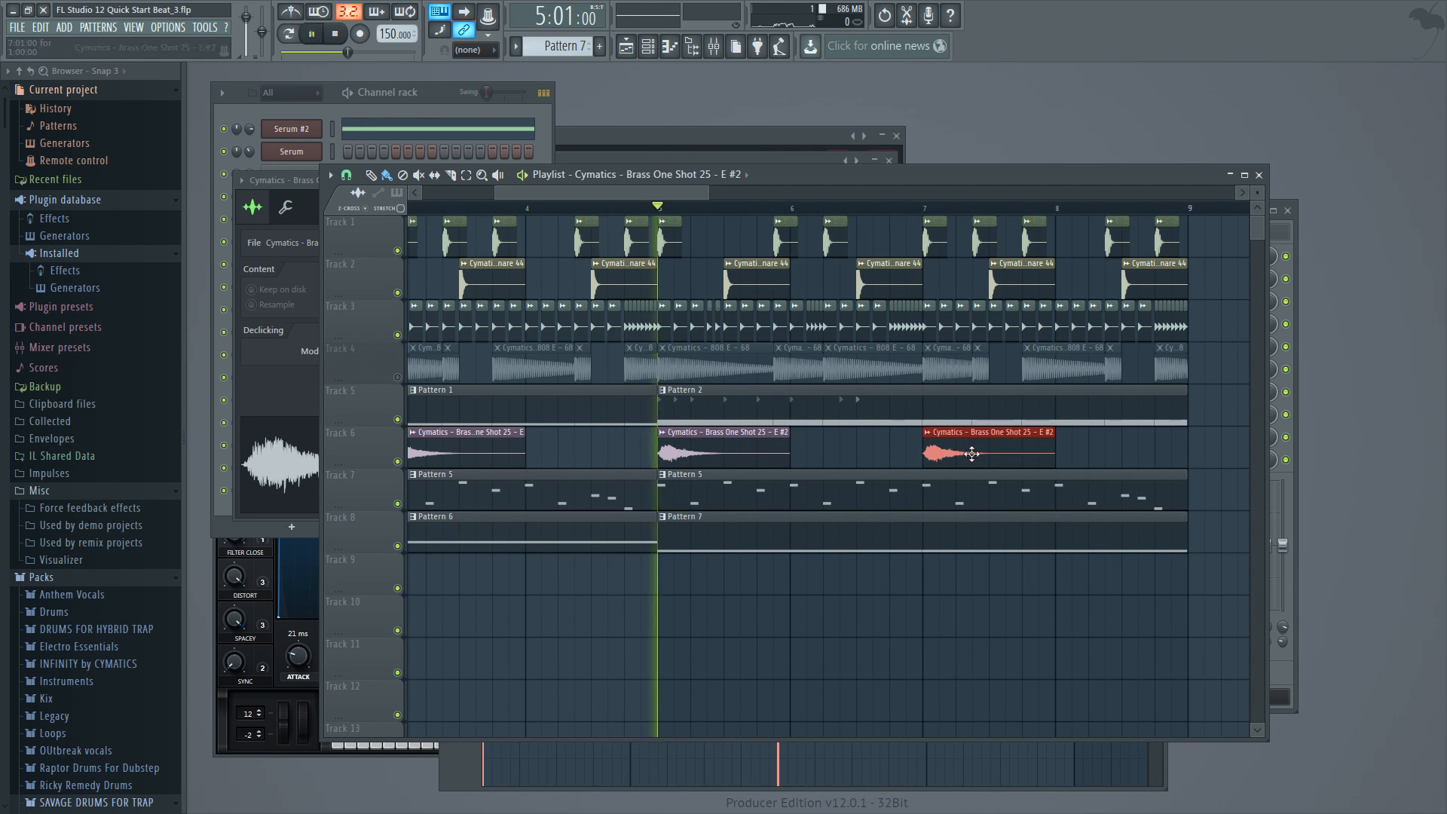
pyautogui.press('space')
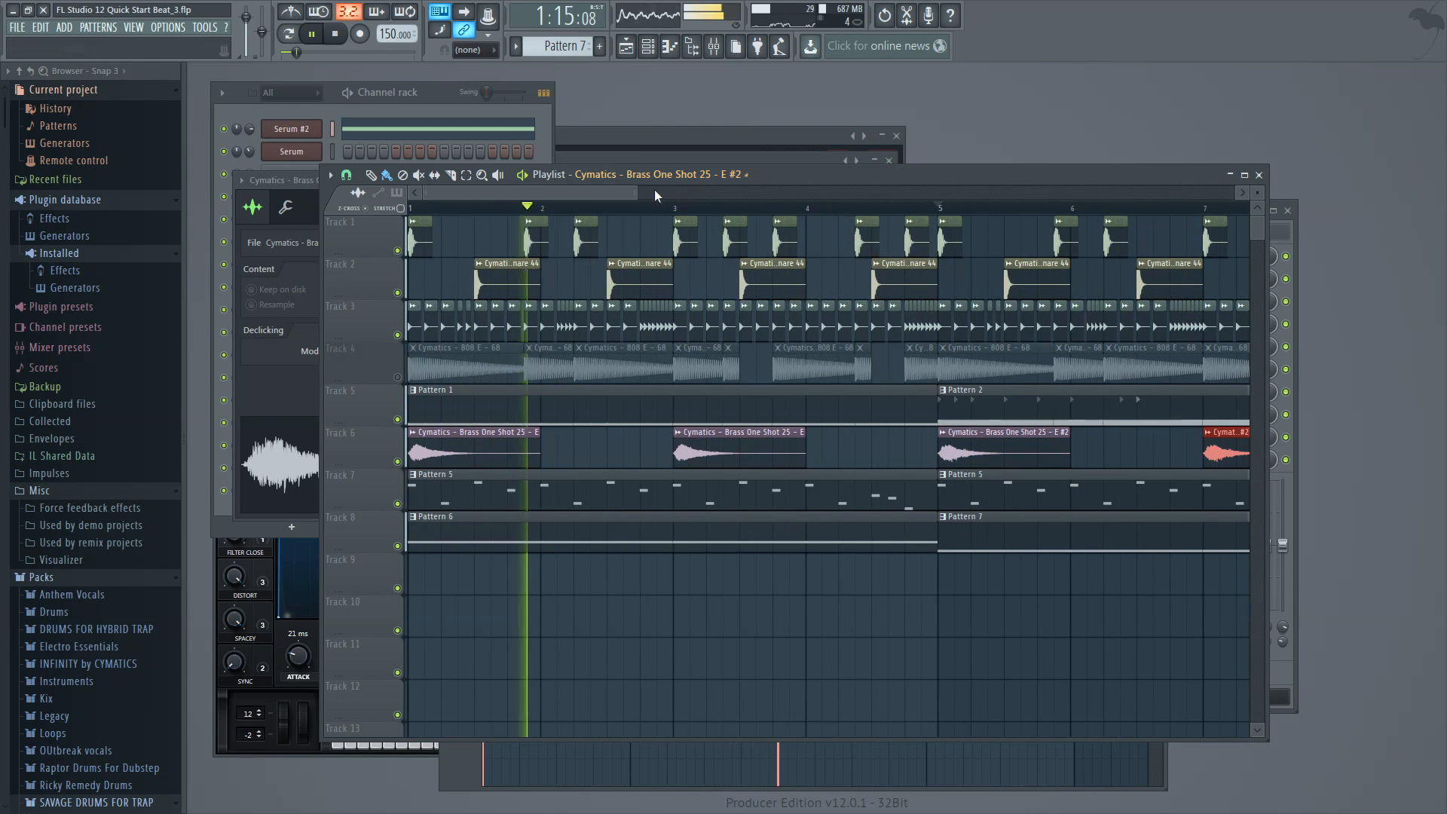
pyautogui.moveTo(637, 193); pyautogui.dragTo(803, 219)
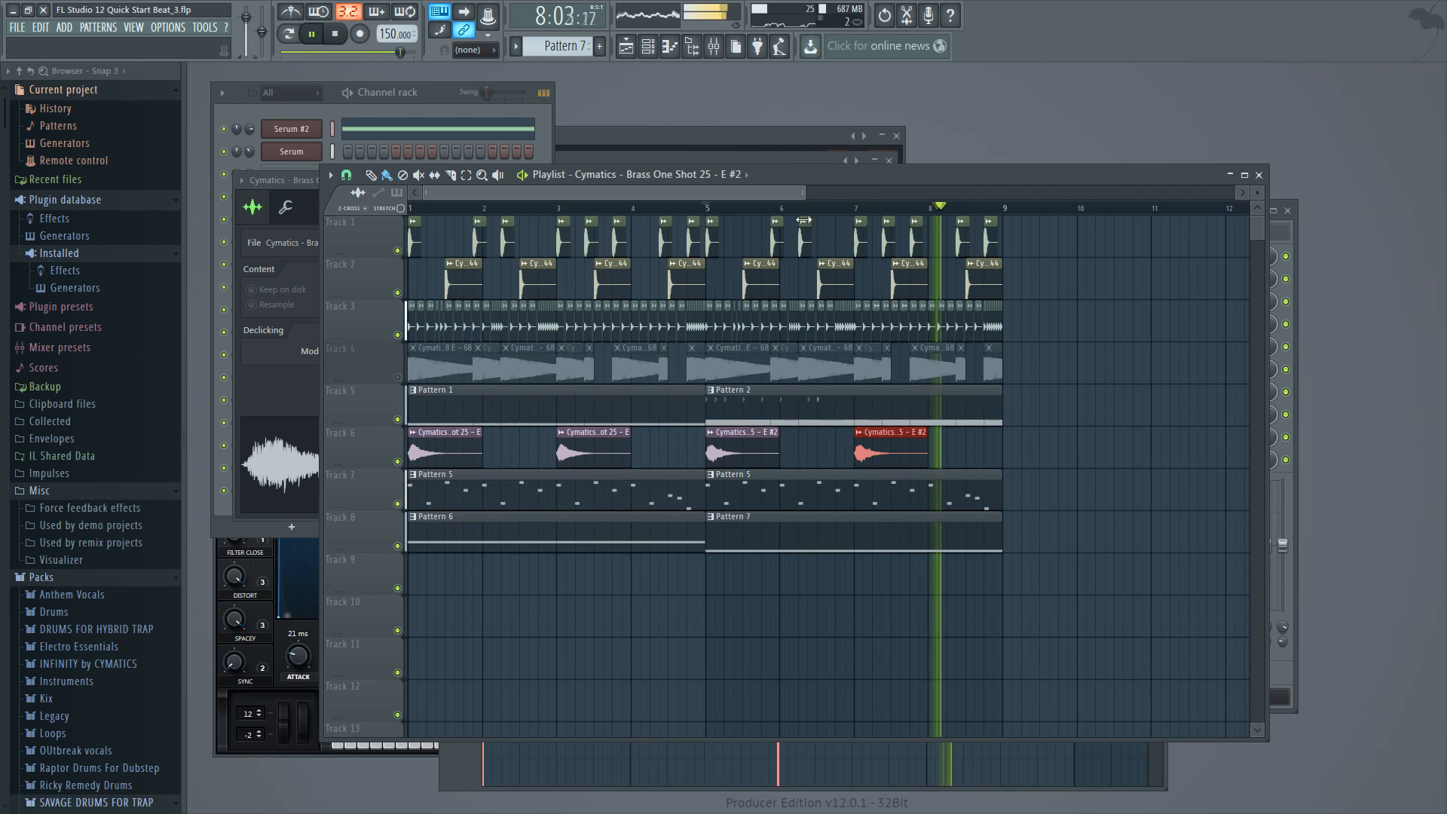
pyautogui.press('space')
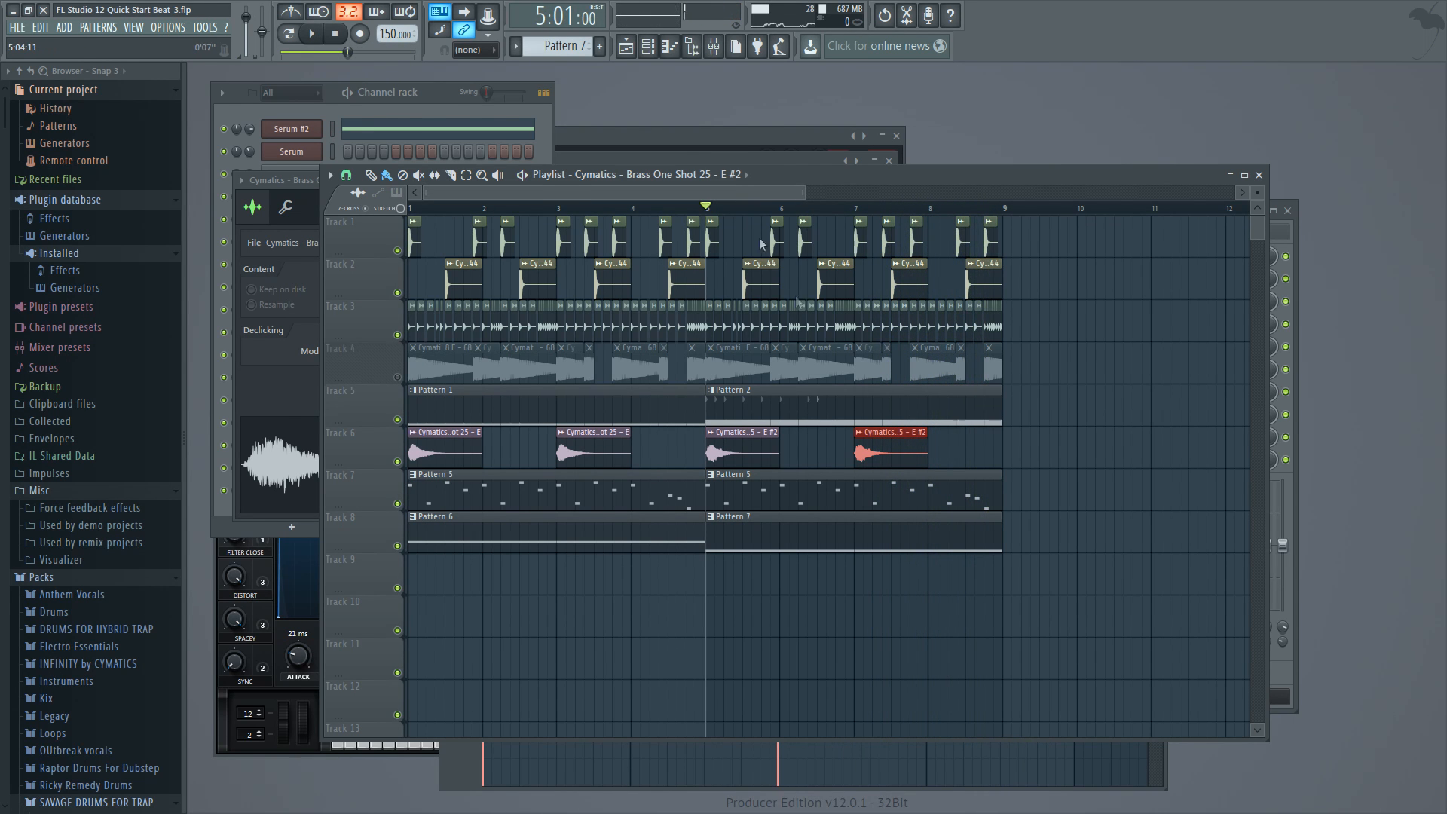
# - Examine the Serum melody notes of Pattern 5 in the piano roll and listen to the beat from bar 5
pyautogui.doubleClick(807, 492)
pyautogui.click(251, 154)
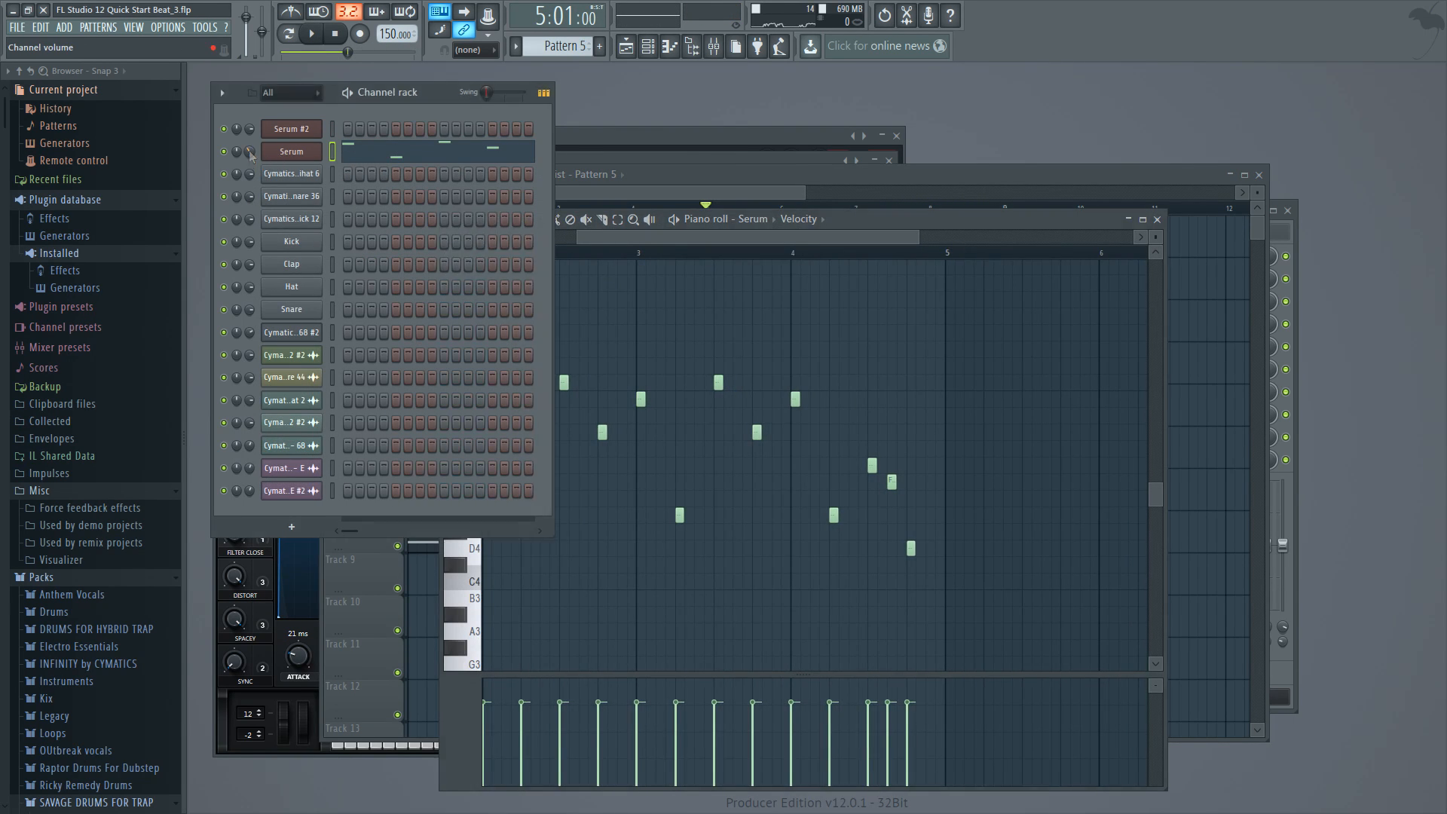
pyautogui.click(725, 183)
pyautogui.press('space')
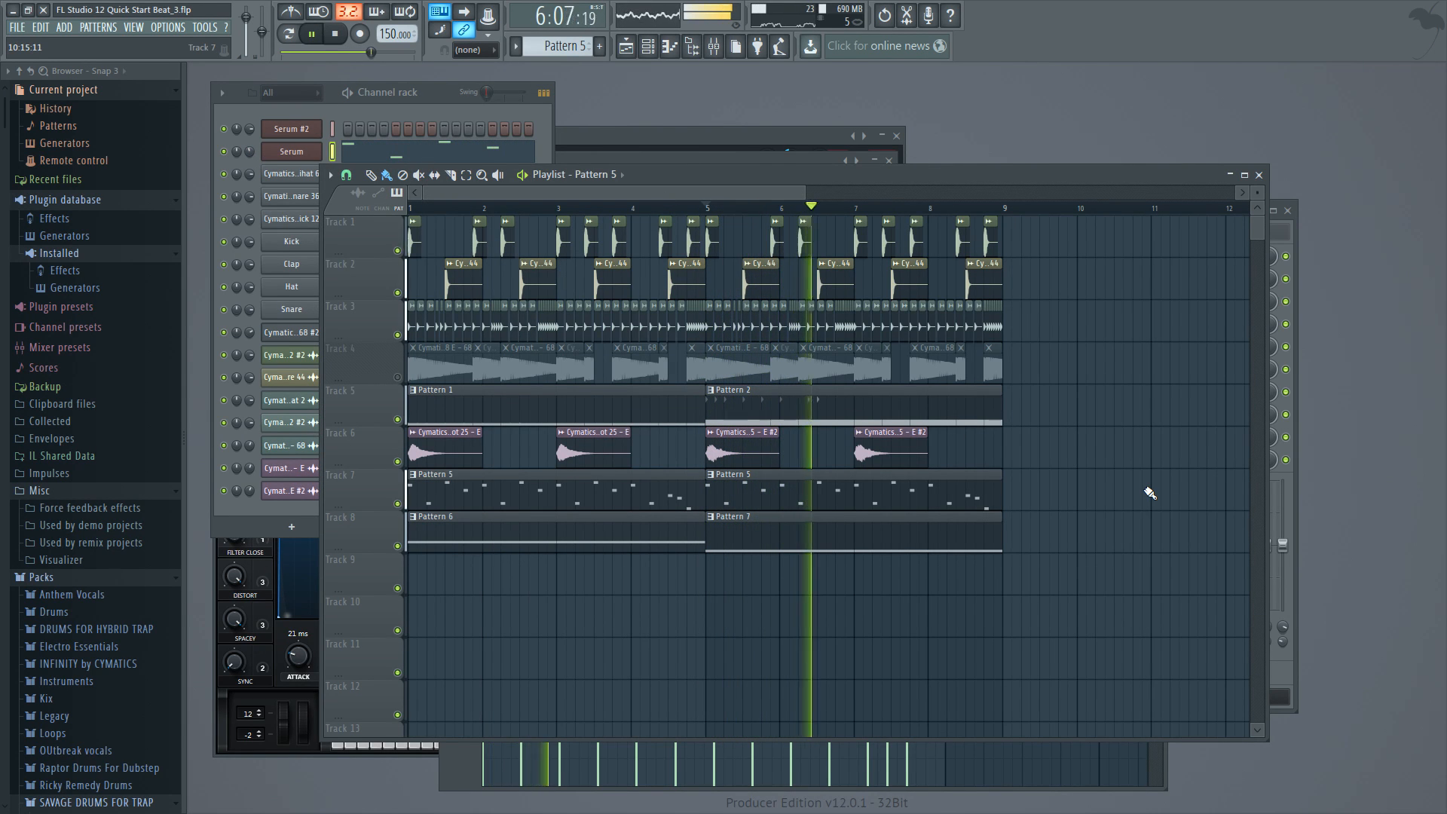
pyautogui.press('space')
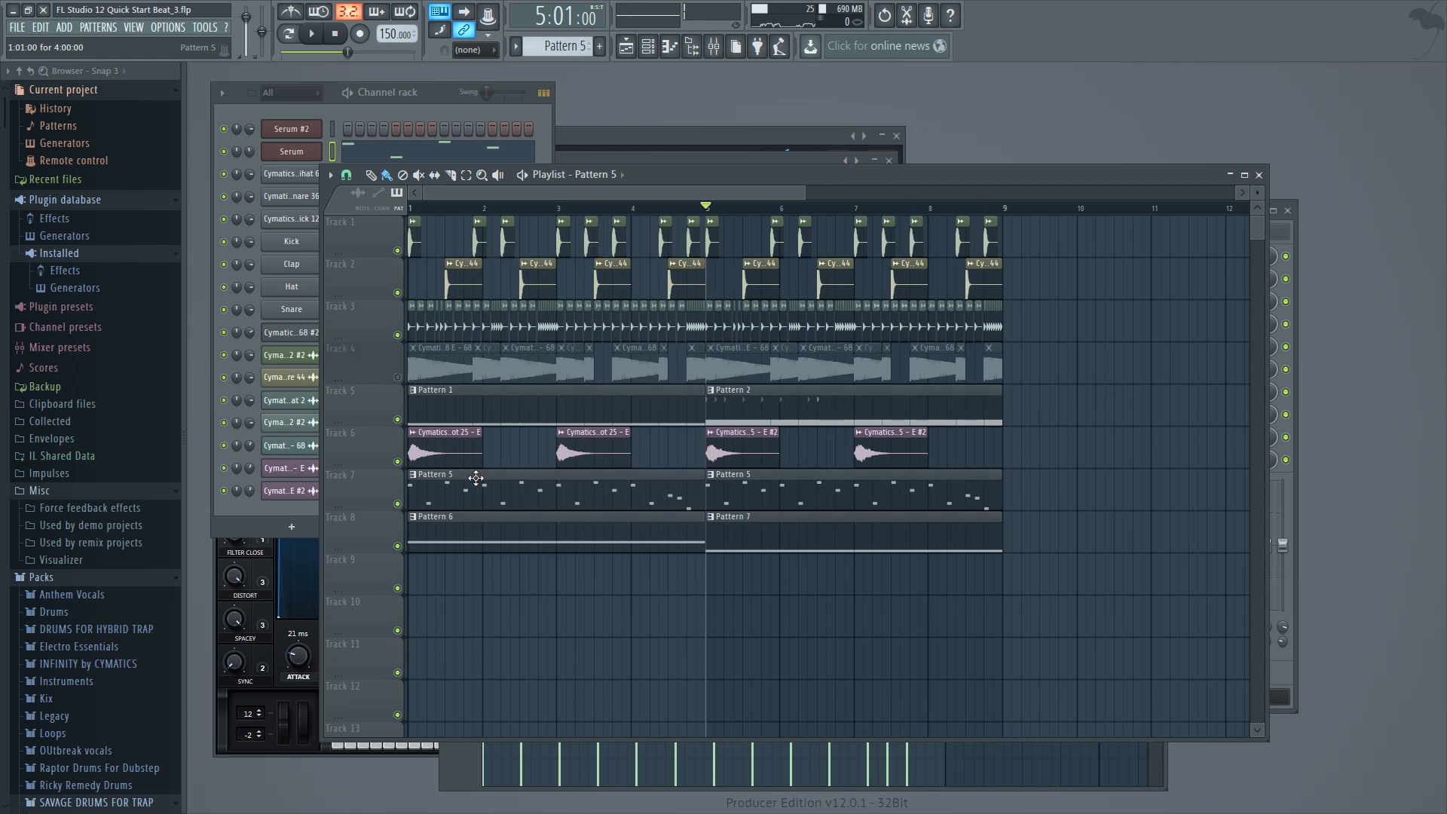
# - Clone the Serum melody pattern, Pattern 5, and check the copy's notes in the piano roll before returning to the playlist
pyautogui.click(476, 478)
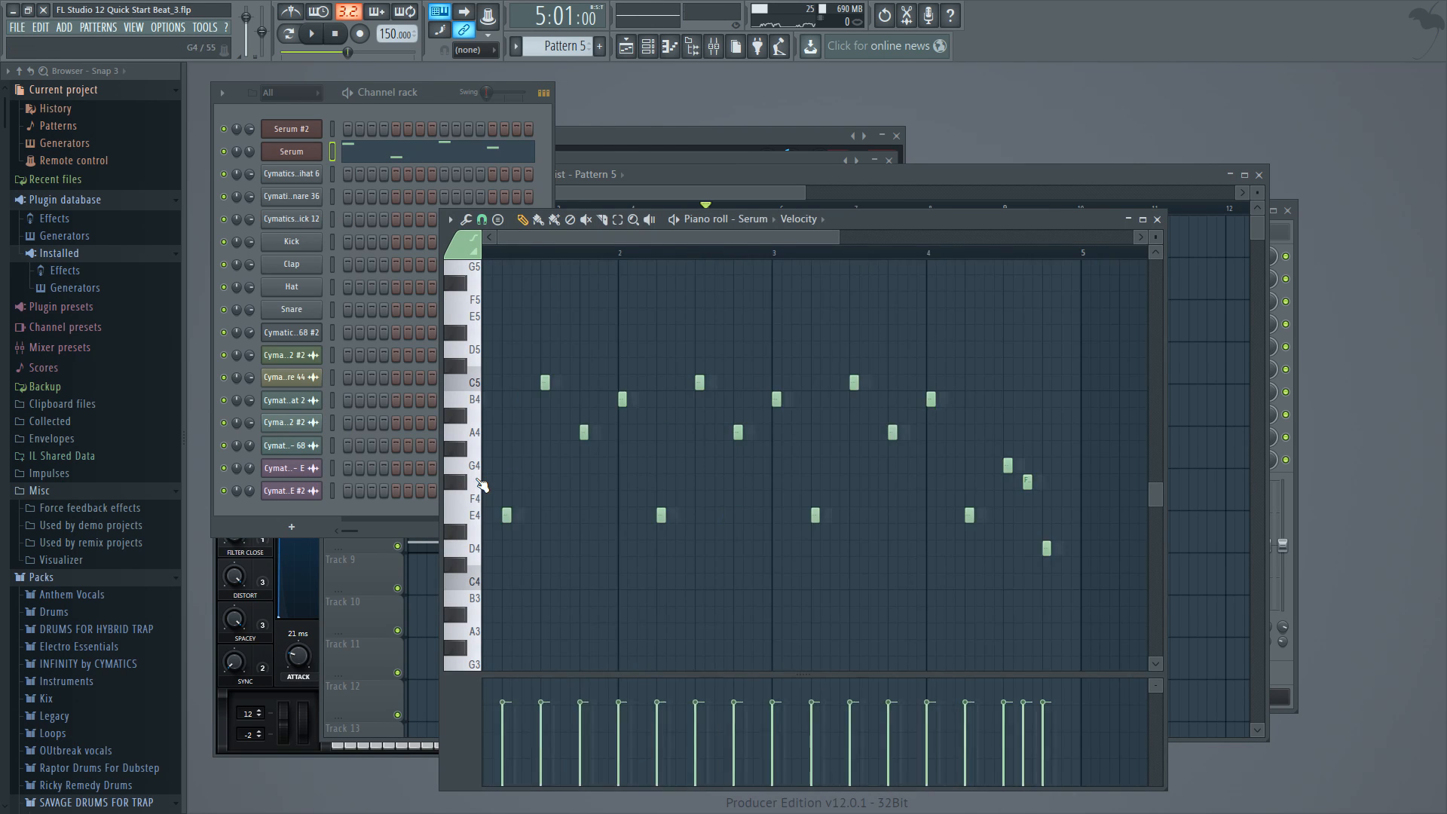
pyautogui.click(434, 106)
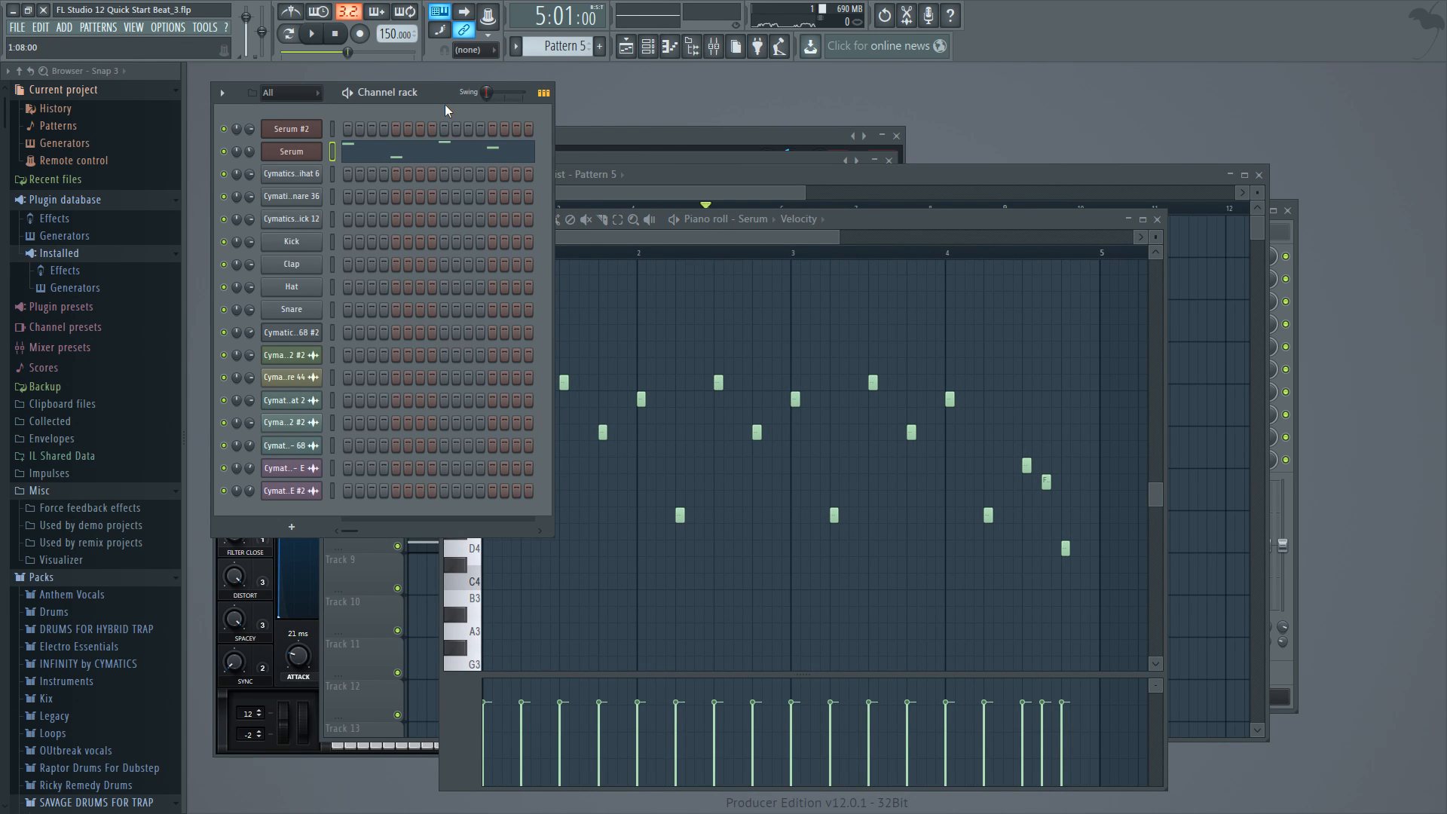
pyautogui.click(516, 46)
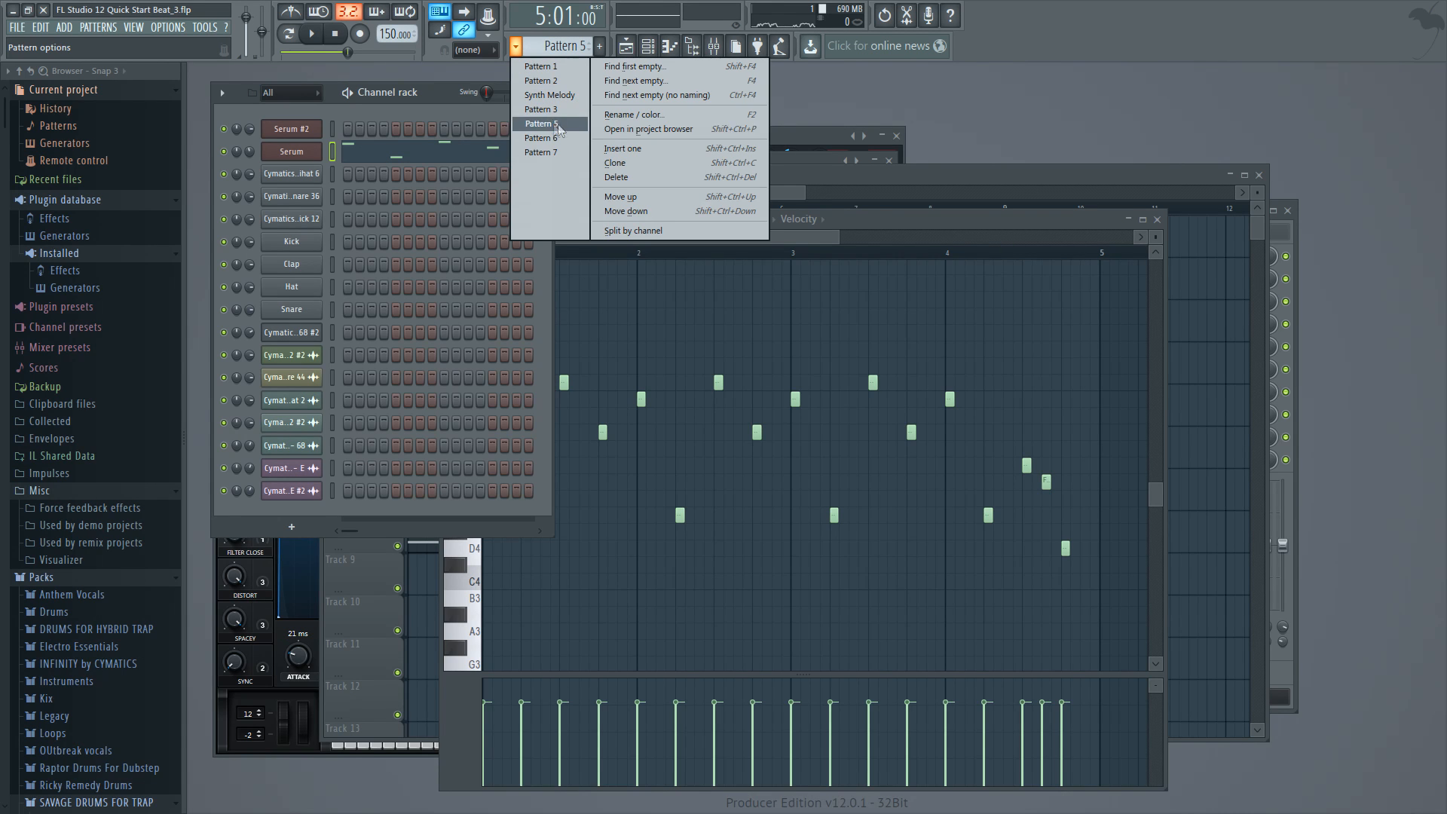
pyautogui.click(637, 164)
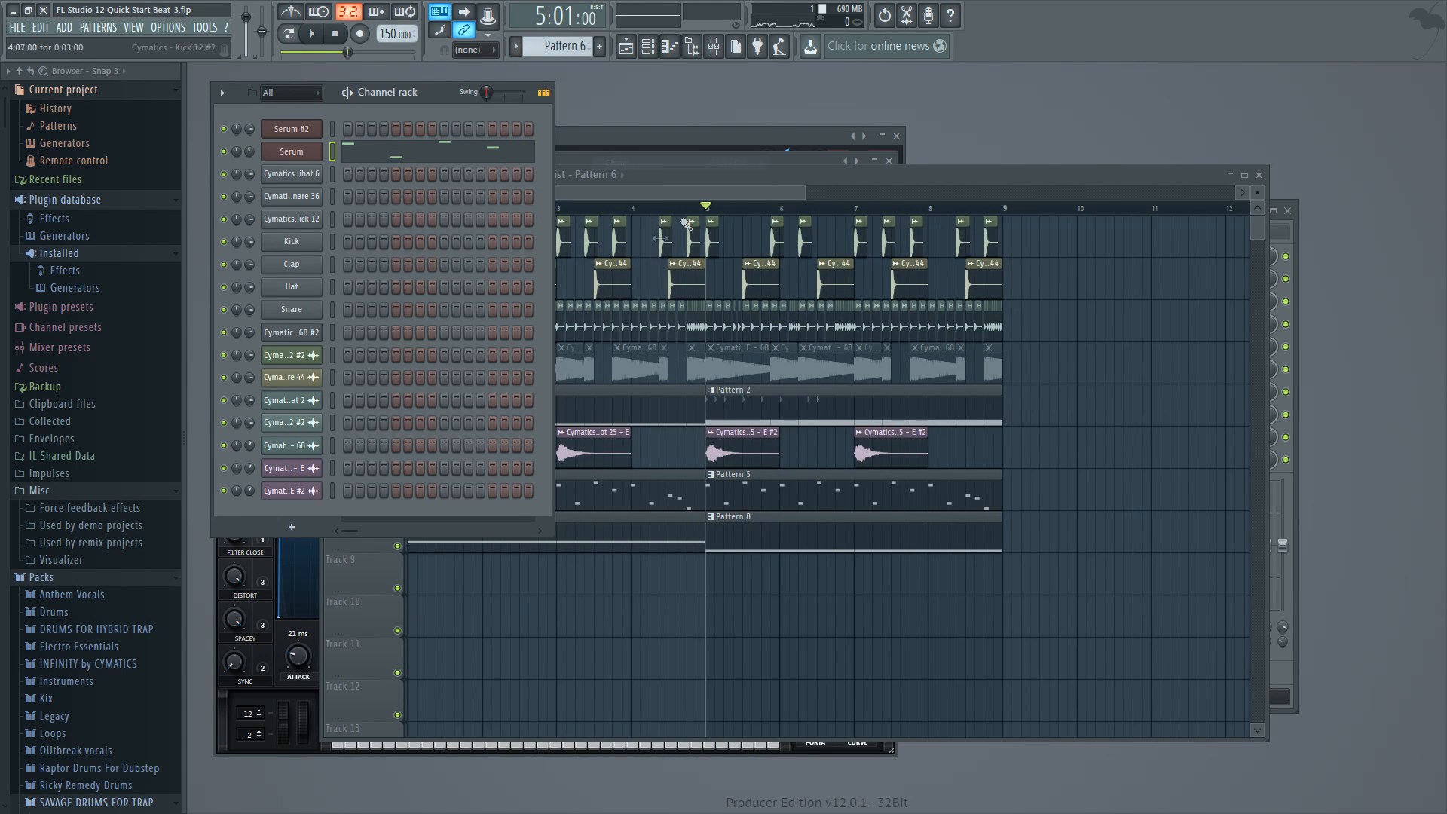
pyautogui.click(366, 163)
pyautogui.moveTo(830, 240); pyautogui.dragTo(750, 240)
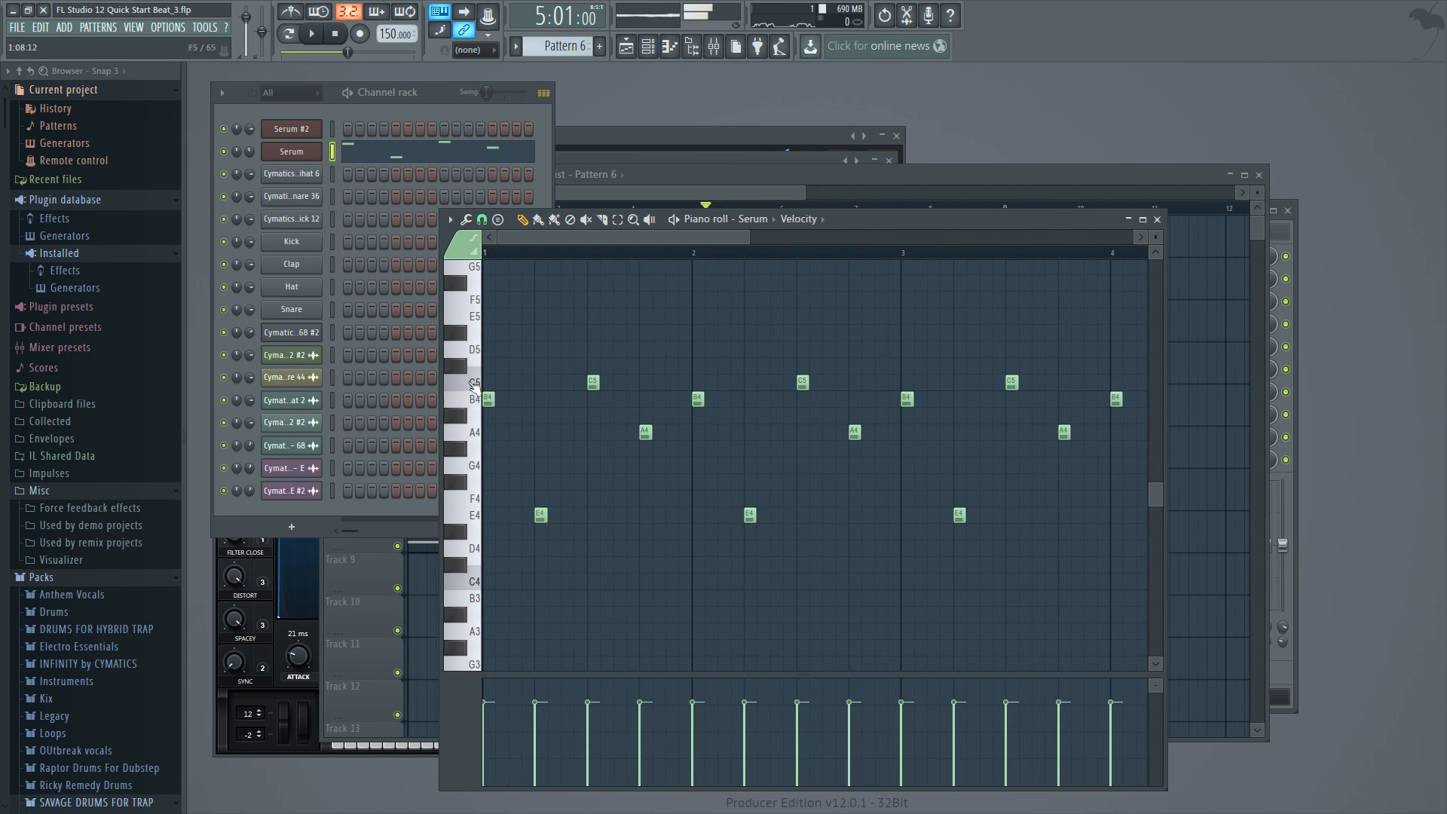
pyautogui.click(757, 191)
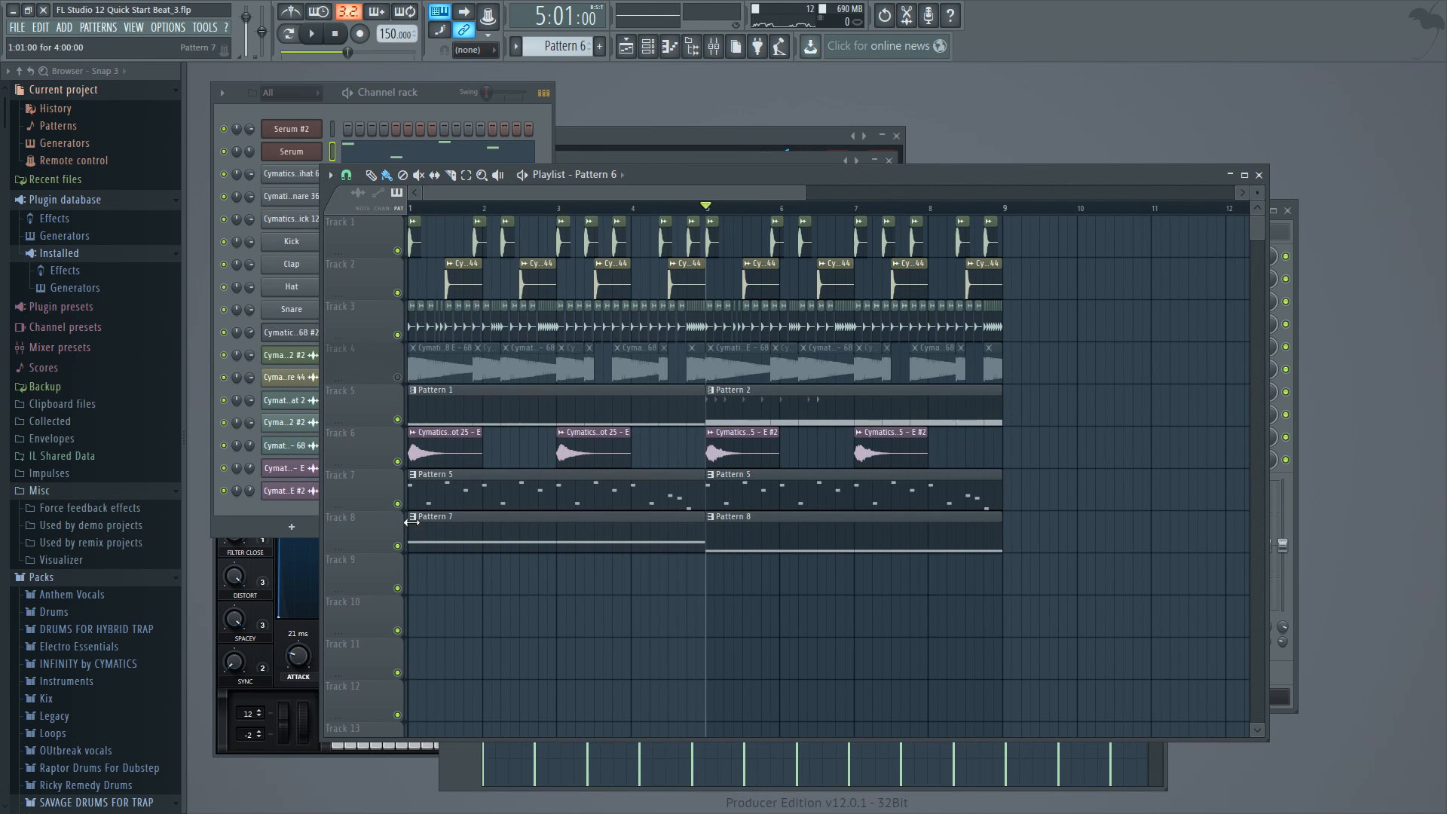
# - Place the cloned Pattern 6 on Track 9 from bar 5 and delete all its Serum notes in the piano roll
pyautogui.click(718, 585)
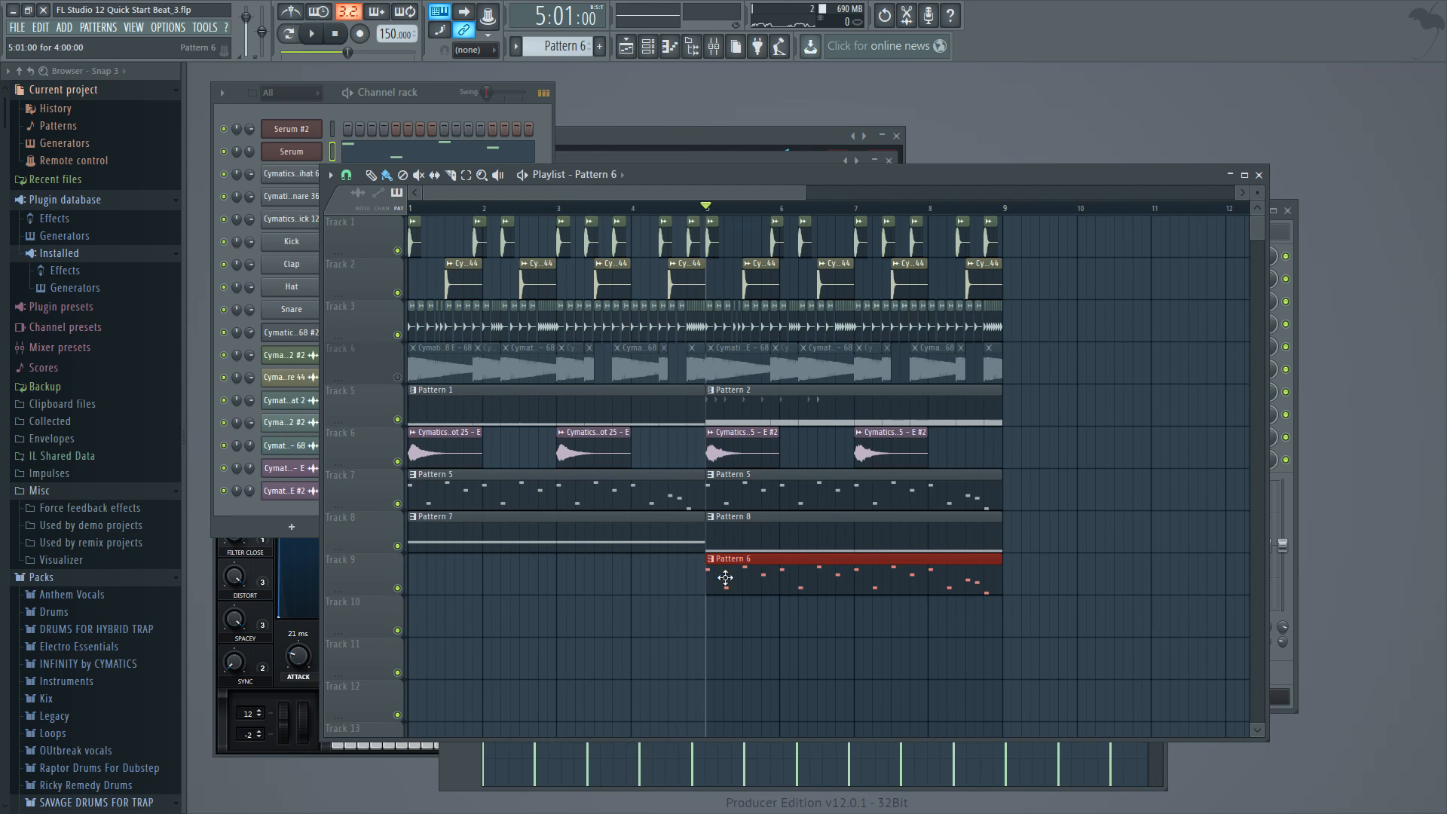
pyautogui.doubleClick(732, 569)
pyautogui.moveTo(757, 243); pyautogui.dragTo(826, 242)
pyautogui.moveTo(1112, 606); pyautogui.dragTo(481, 342)
pyautogui.rightClick(544, 392)
pyautogui.moveTo(824, 238); pyautogui.dragTo(932, 238)
pyautogui.moveTo(997, 589); pyautogui.dragTo(482, 343)
pyautogui.press('Delete')
# - Try a Serum note on D5 at beat 2 and one on E5 at beat 3 of Pattern 6's first bar, returning to the playlist
pyautogui.click(487, 400)
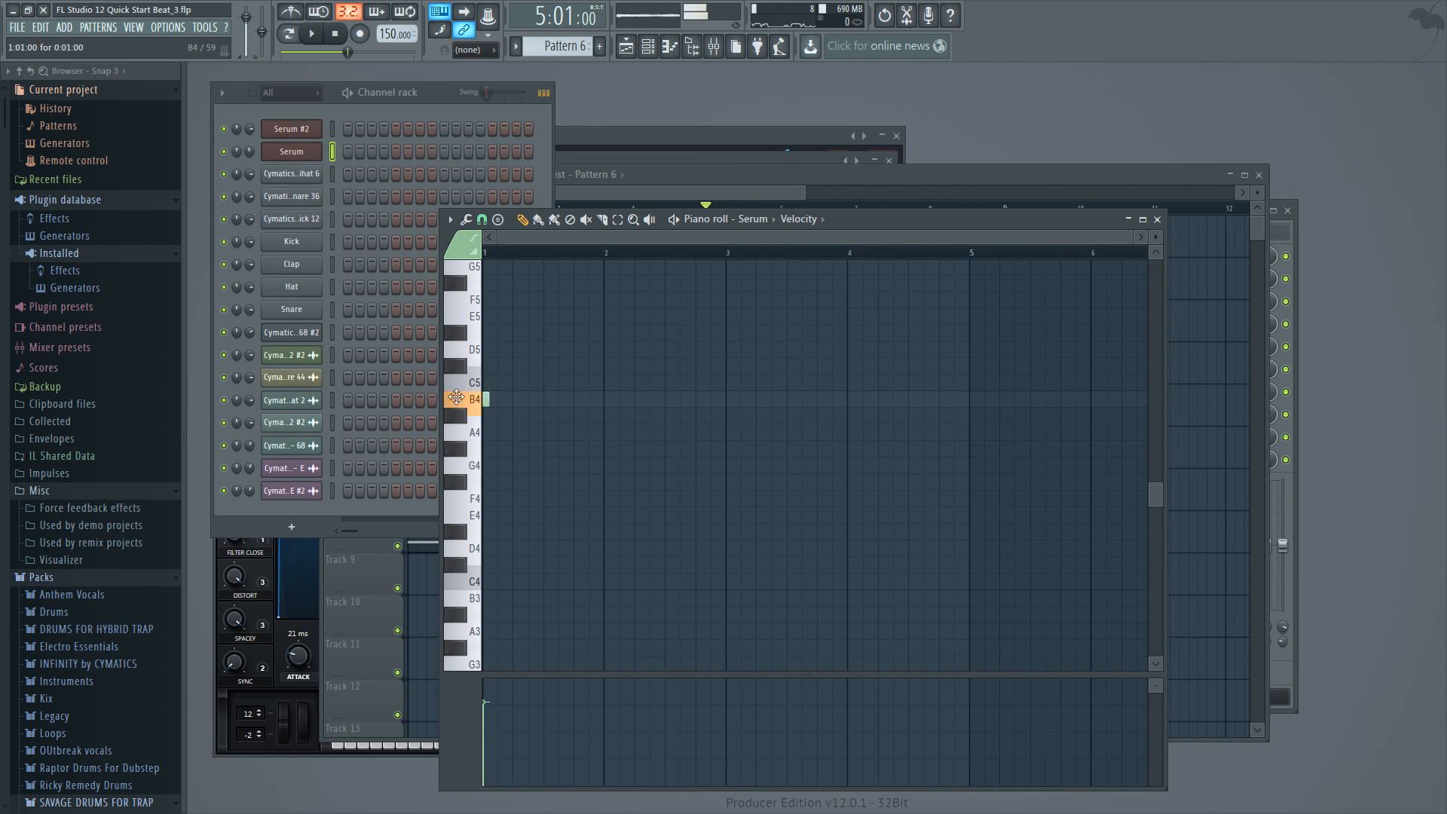
pyautogui.rightClick(488, 404)
pyautogui.moveTo(518, 370); pyautogui.dragTo(518, 349)
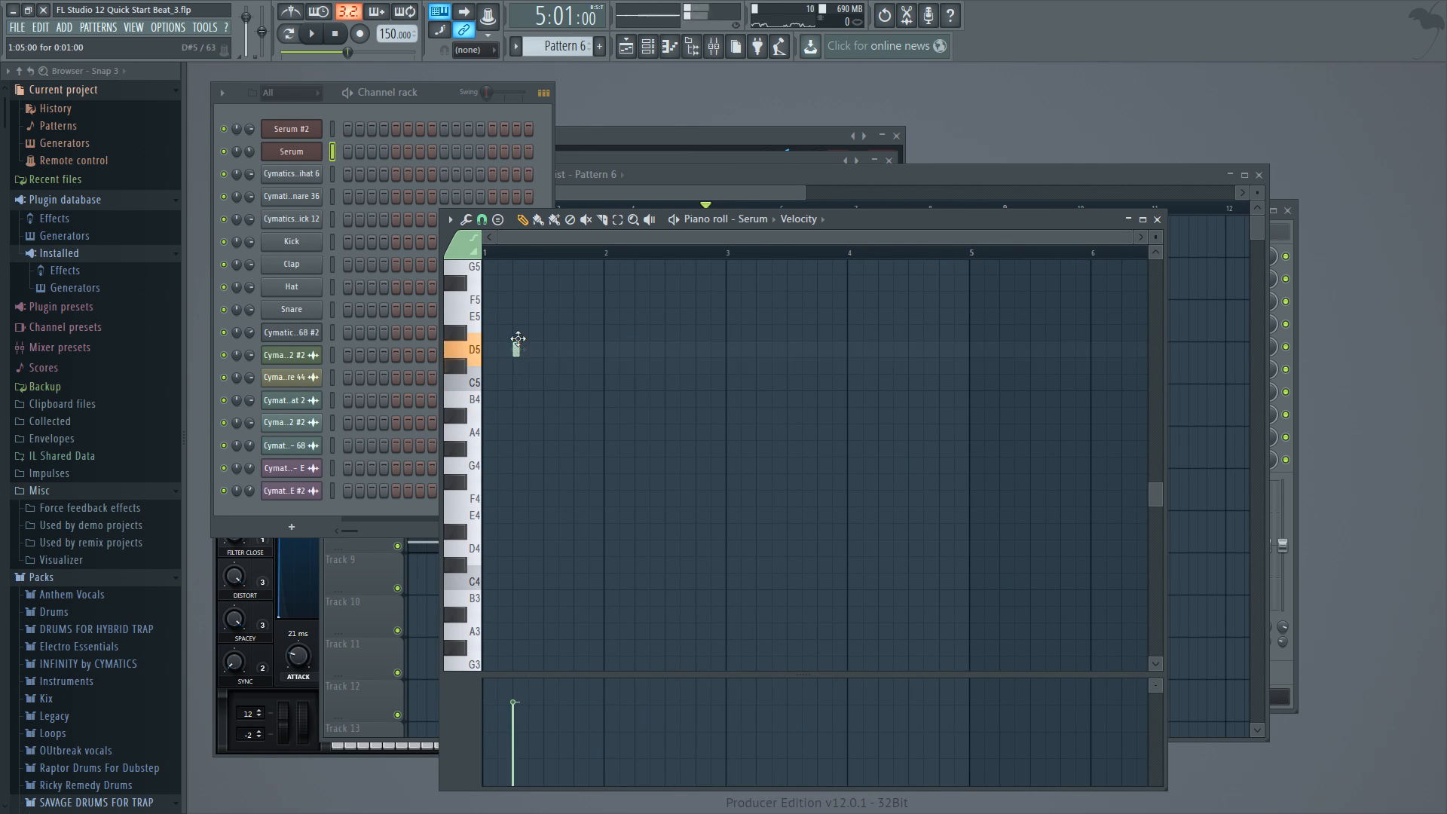
pyautogui.click(551, 317)
pyautogui.click(749, 190)
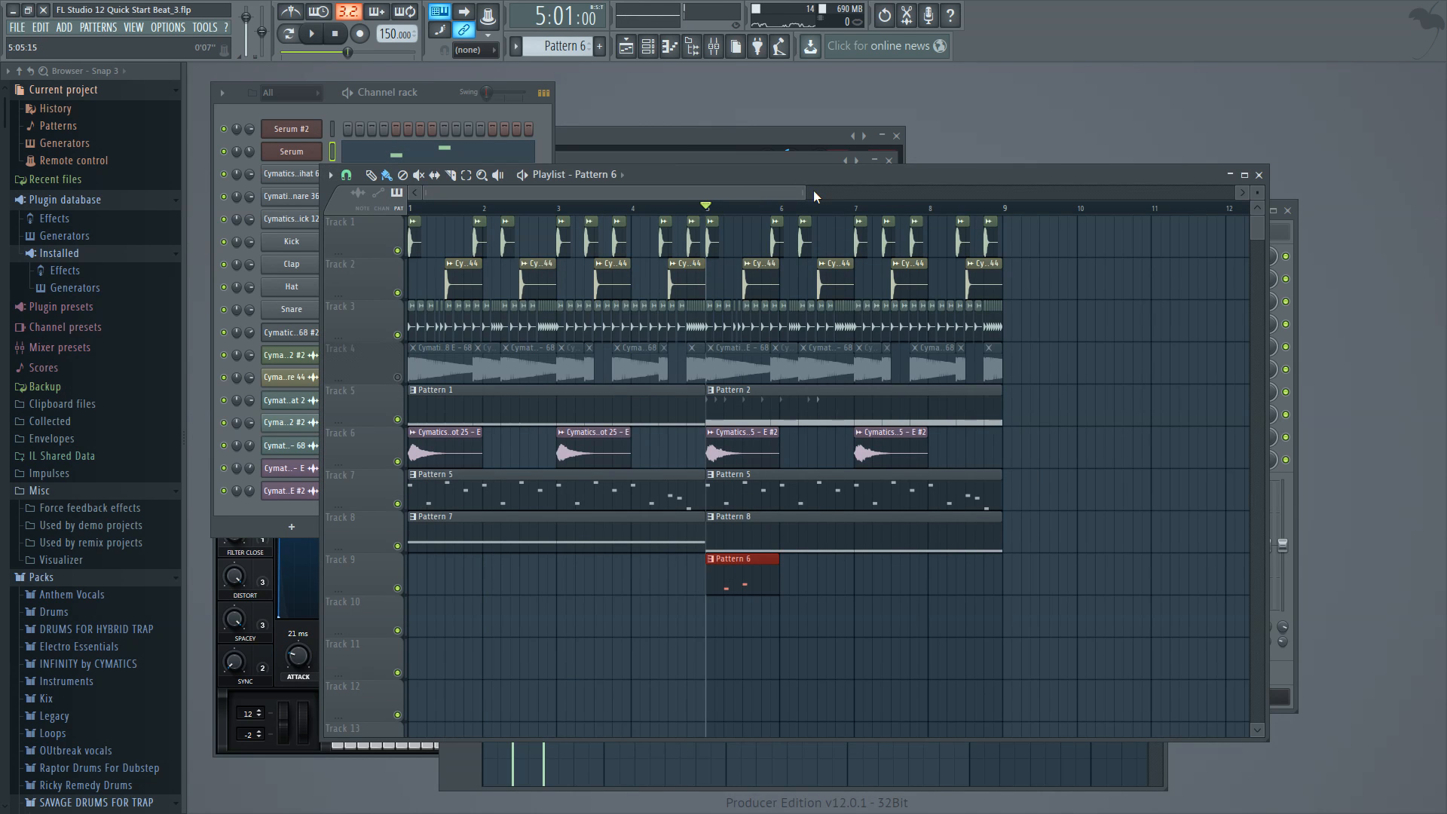
# - Audition the new Pattern 6 notes in the beat from just before bar 5
pyautogui.moveTo(814, 194); pyautogui.dragTo(620, 207)
pyautogui.press('space')
pyautogui.press('space')
pyautogui.click(502, 208)
pyautogui.press('space')
# - Set Pattern 6's first bar to Serum notes G5, F#5 and E5 on beats 2, 3 and 4, and listen to the phrase
pyautogui.doubleClick(753, 585)
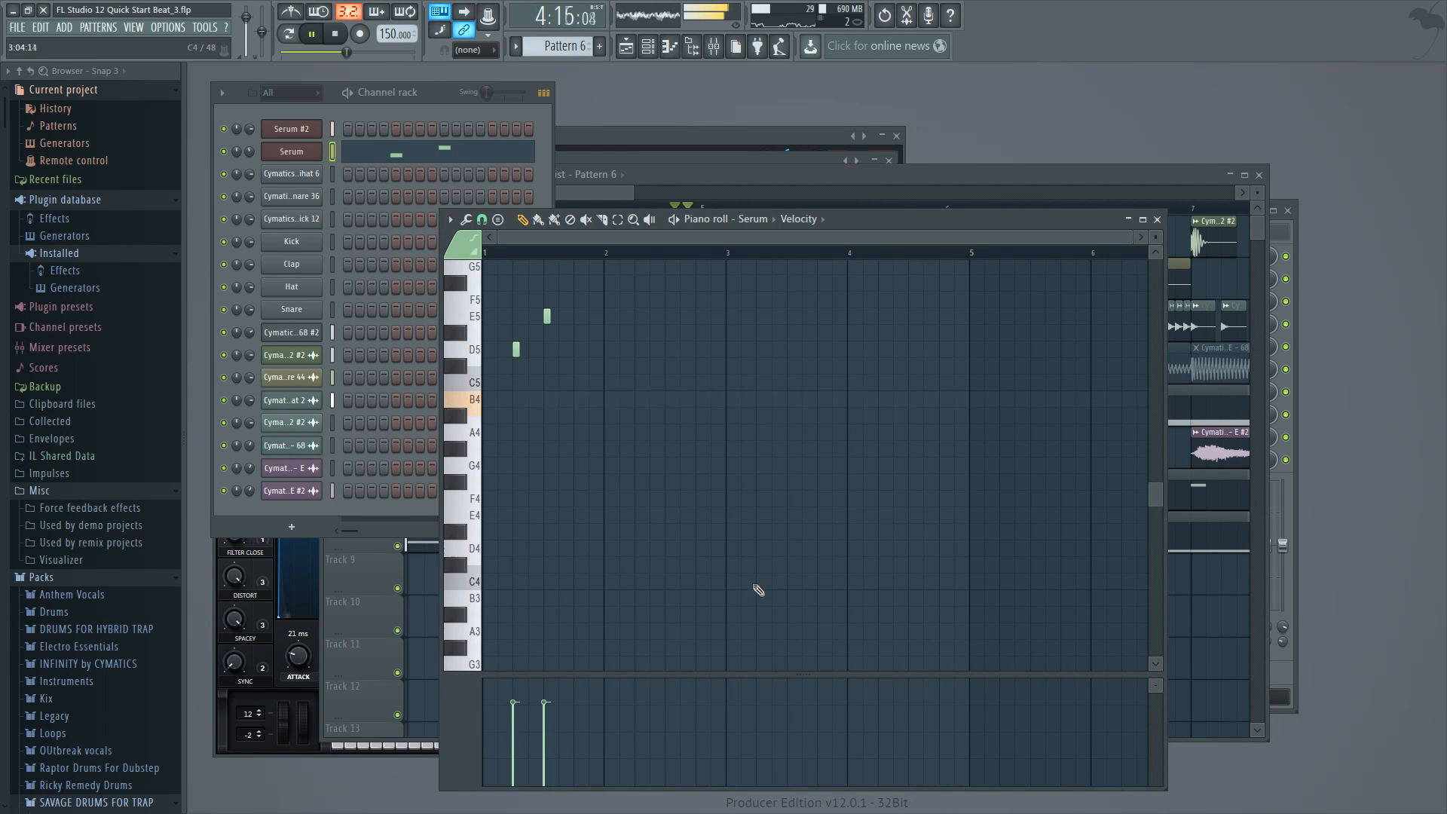
pyautogui.press('space')
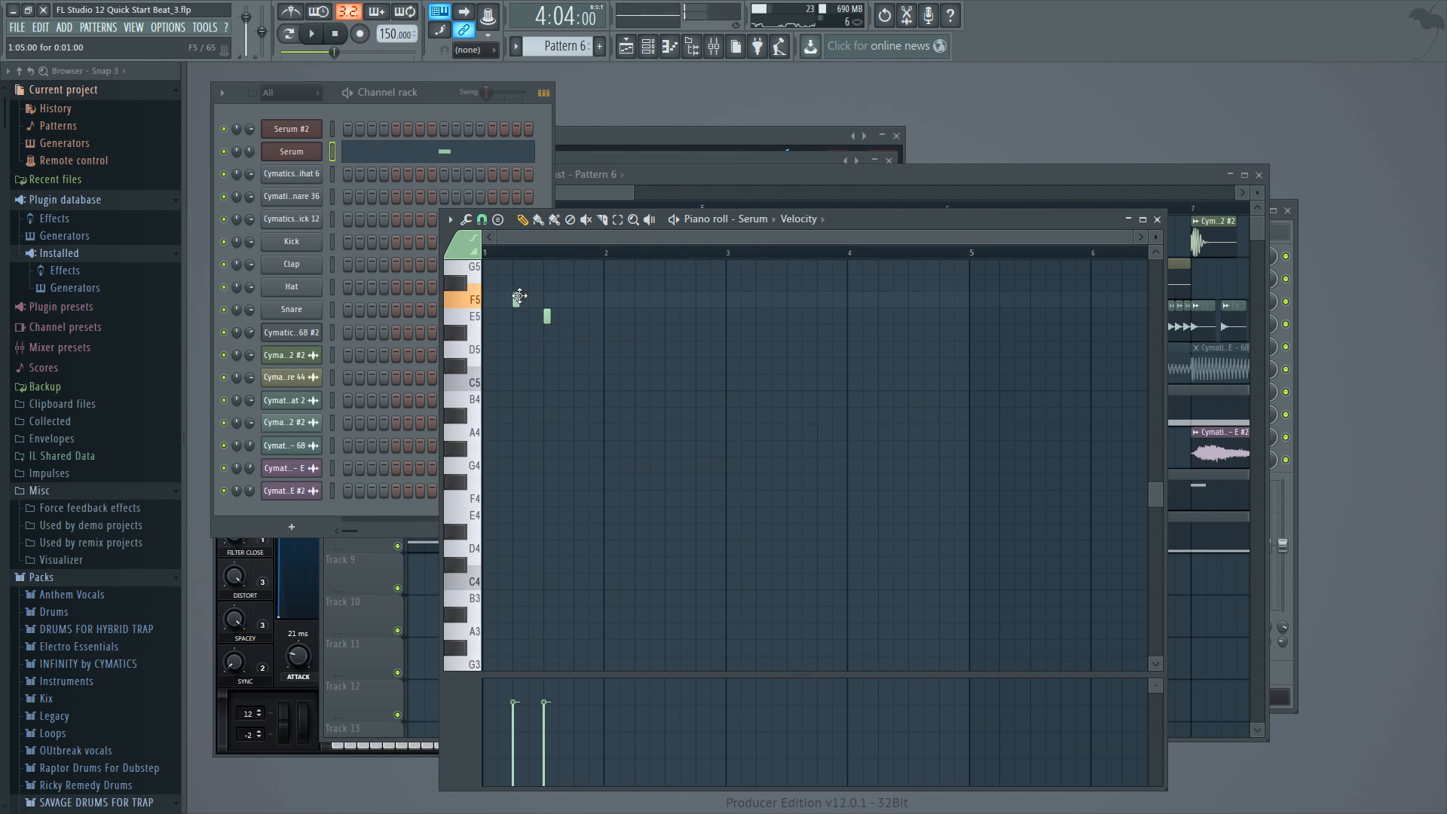
pyautogui.moveTo(515, 263); pyautogui.dragTo(516, 268)
pyautogui.press('space')
pyautogui.click(548, 291)
pyautogui.press('space')
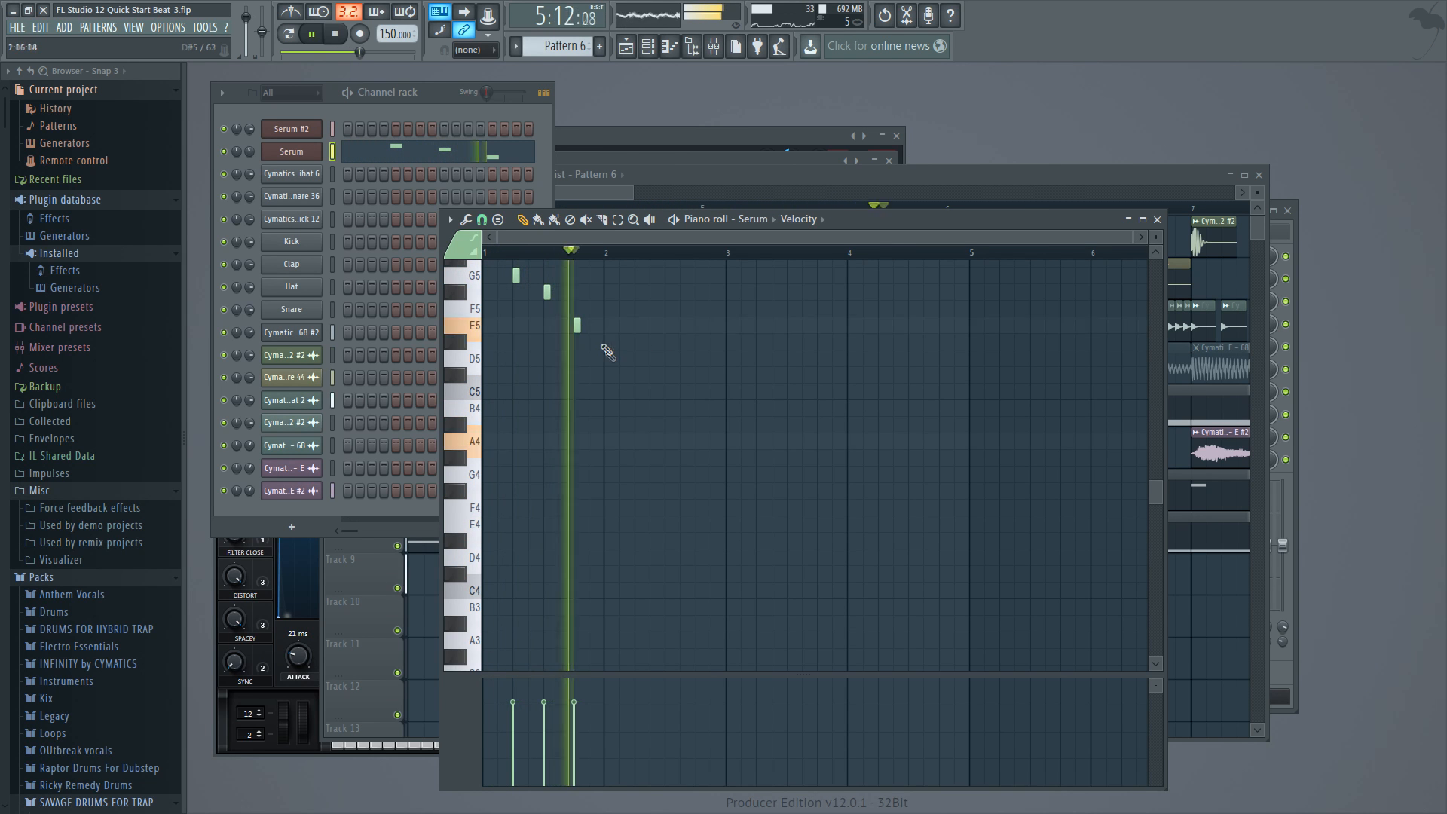
pyautogui.press('space')
# - Repeat the G5, F#5, E5 phrase in bars 2 and 3, and fill bar 4 with F#5, D5, B4 and E5
pyautogui.click(640, 276)
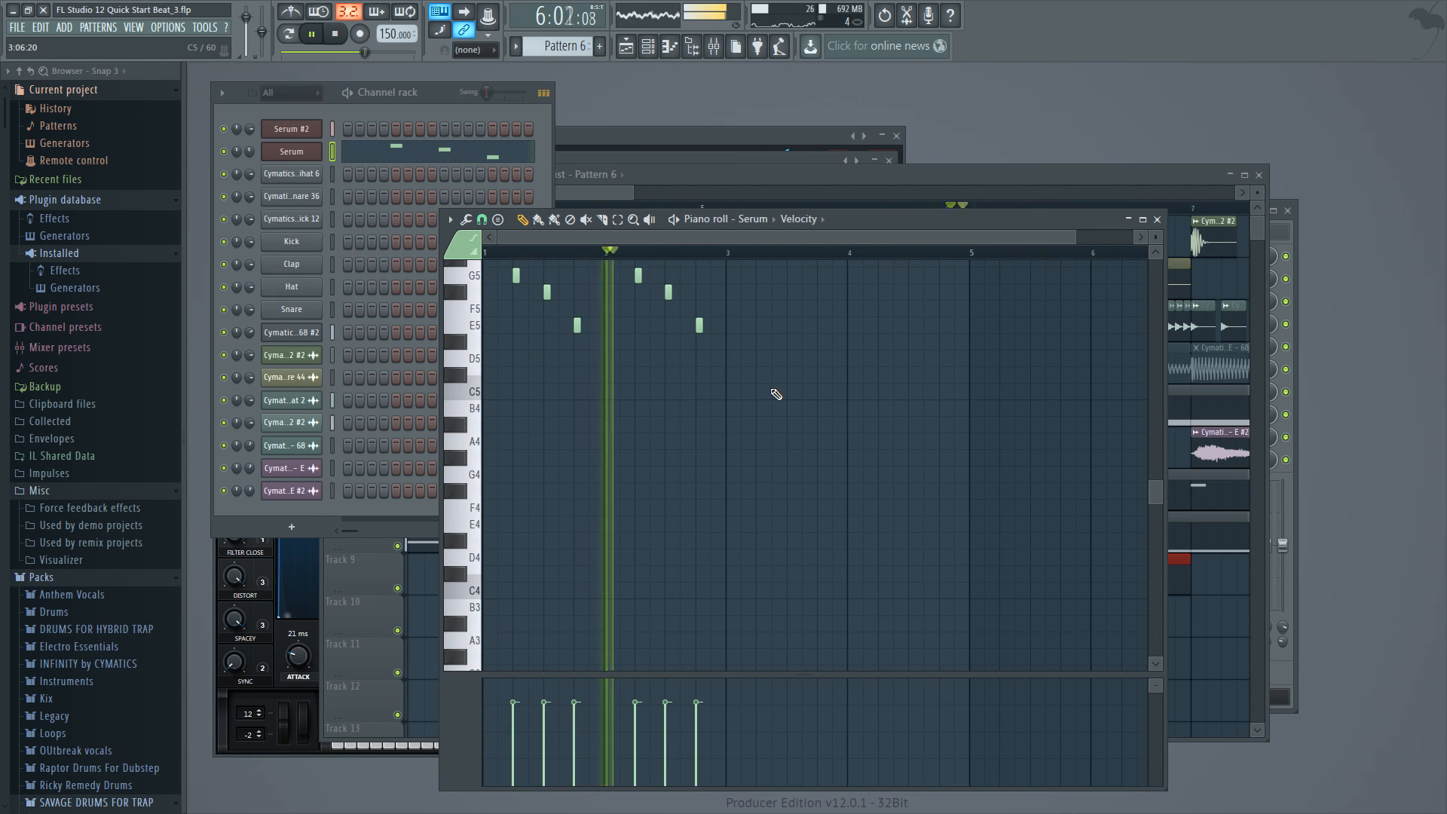
pyautogui.click(746, 276)
pyautogui.press('space')
pyautogui.click(796, 299)
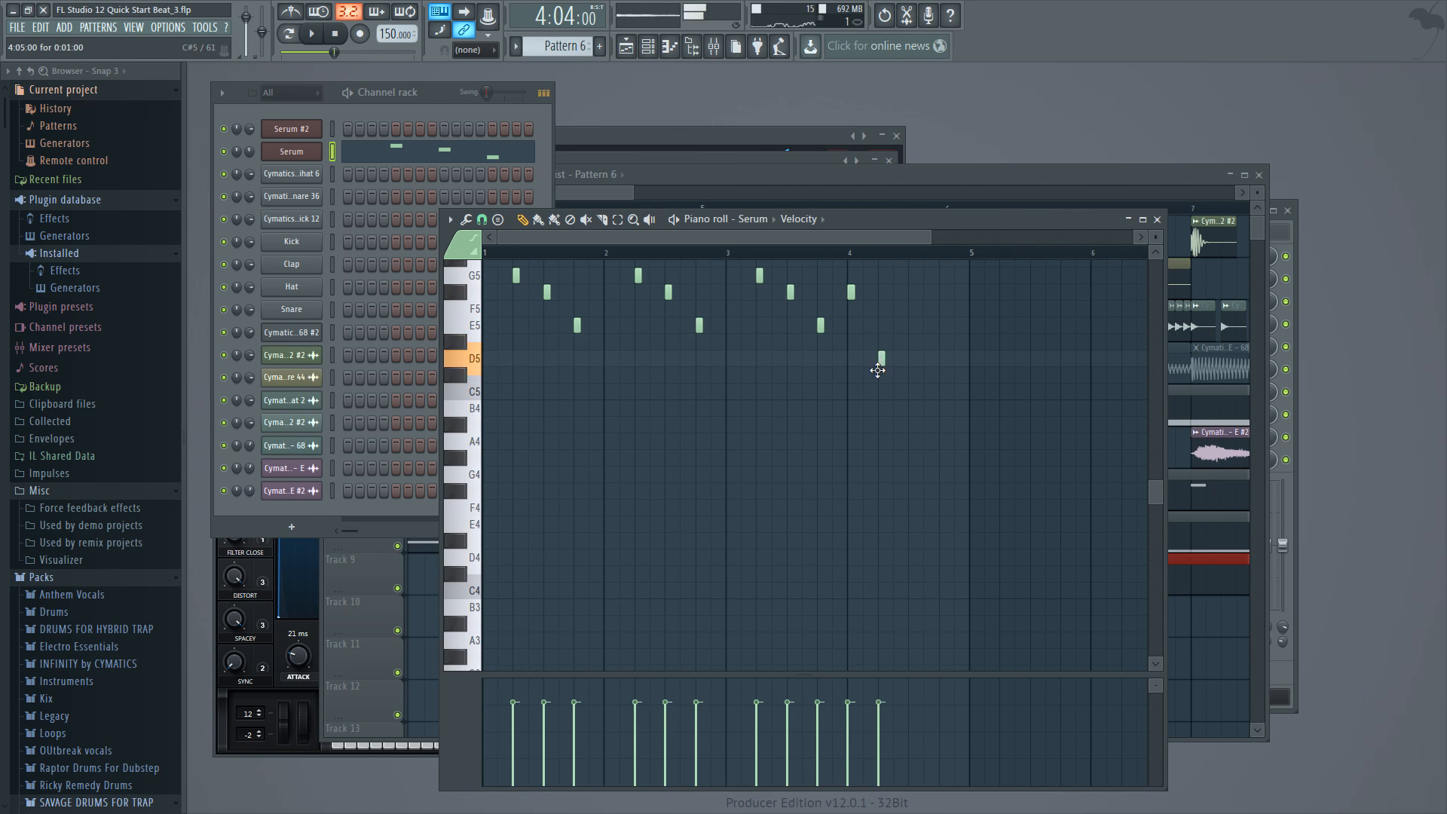
pyautogui.press('space')
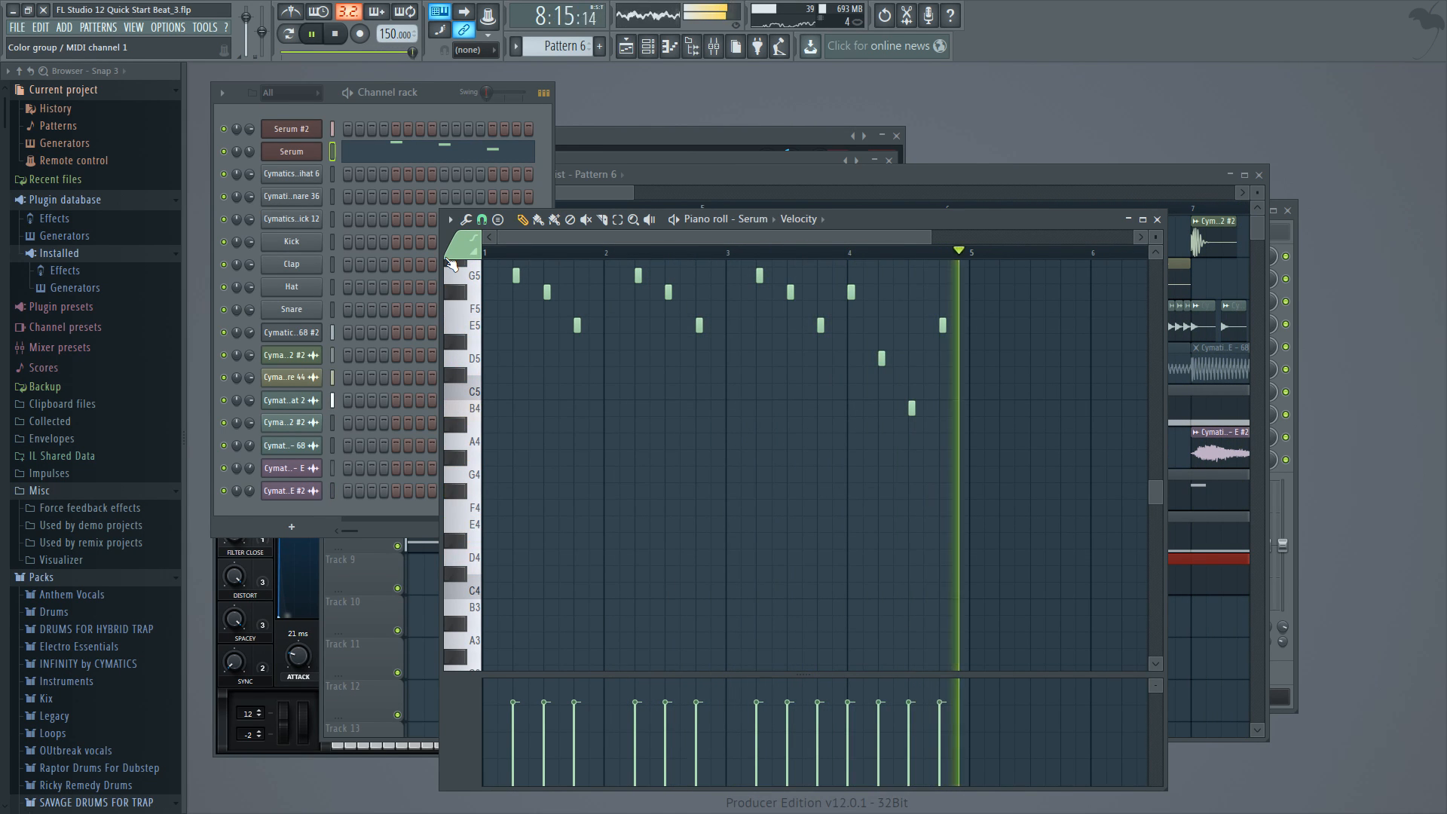
# - Play the arrangement in the playlist and recheck Pattern 6's melody notes in the piano roll
pyautogui.click(653, 173)
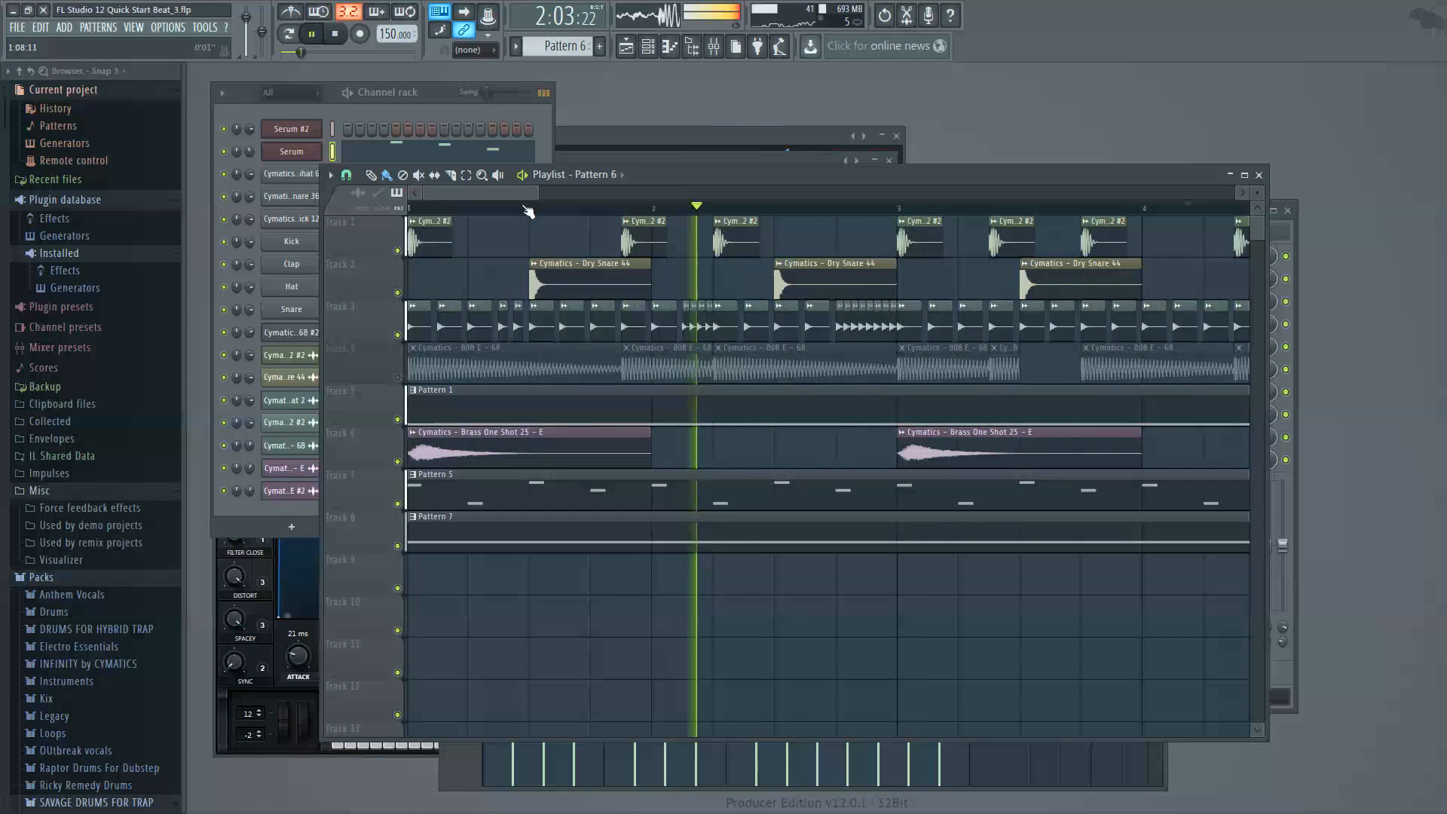
pyautogui.moveTo(882, 246); pyautogui.dragTo(882, 247)
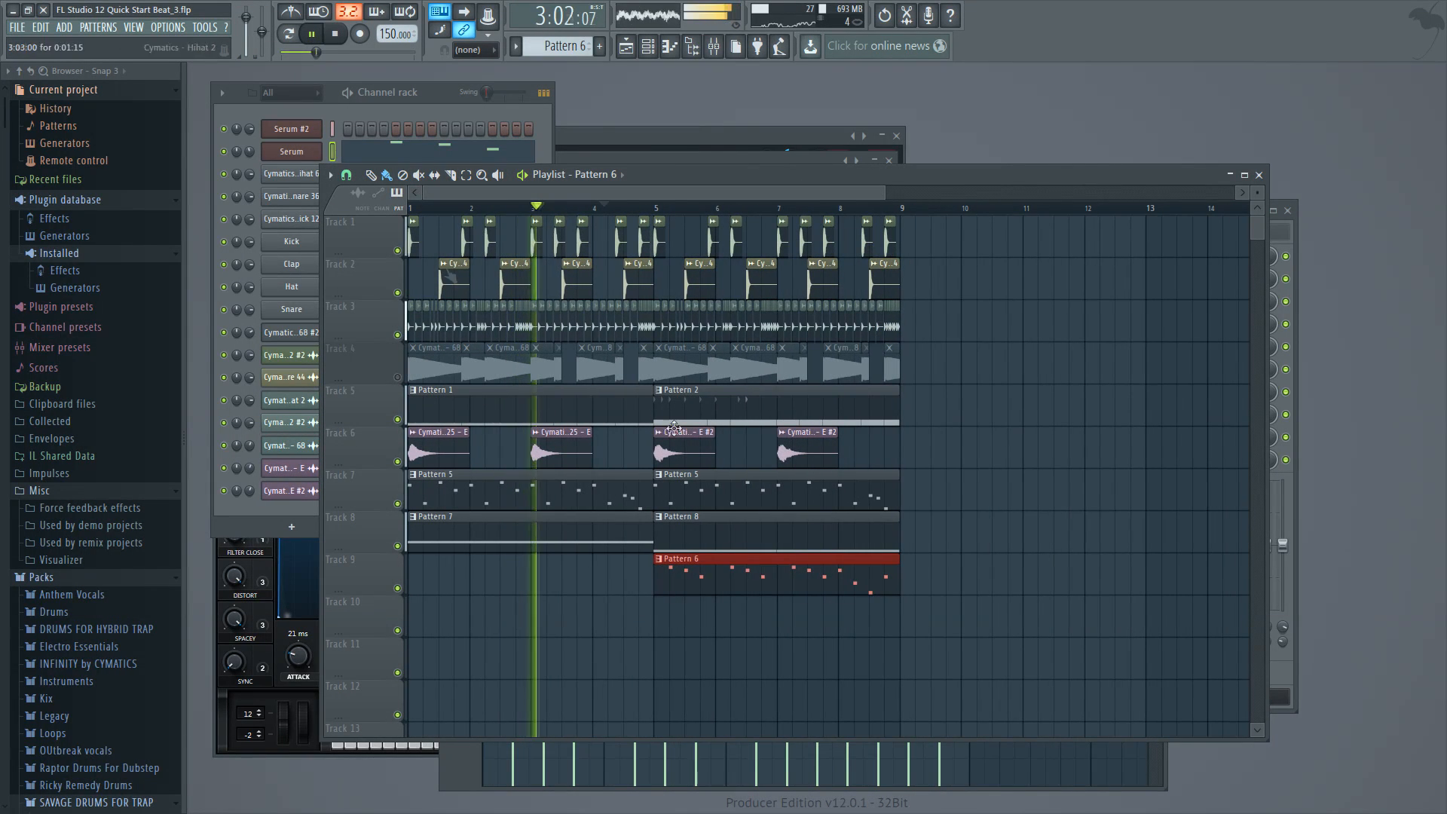
pyautogui.doubleClick(704, 577)
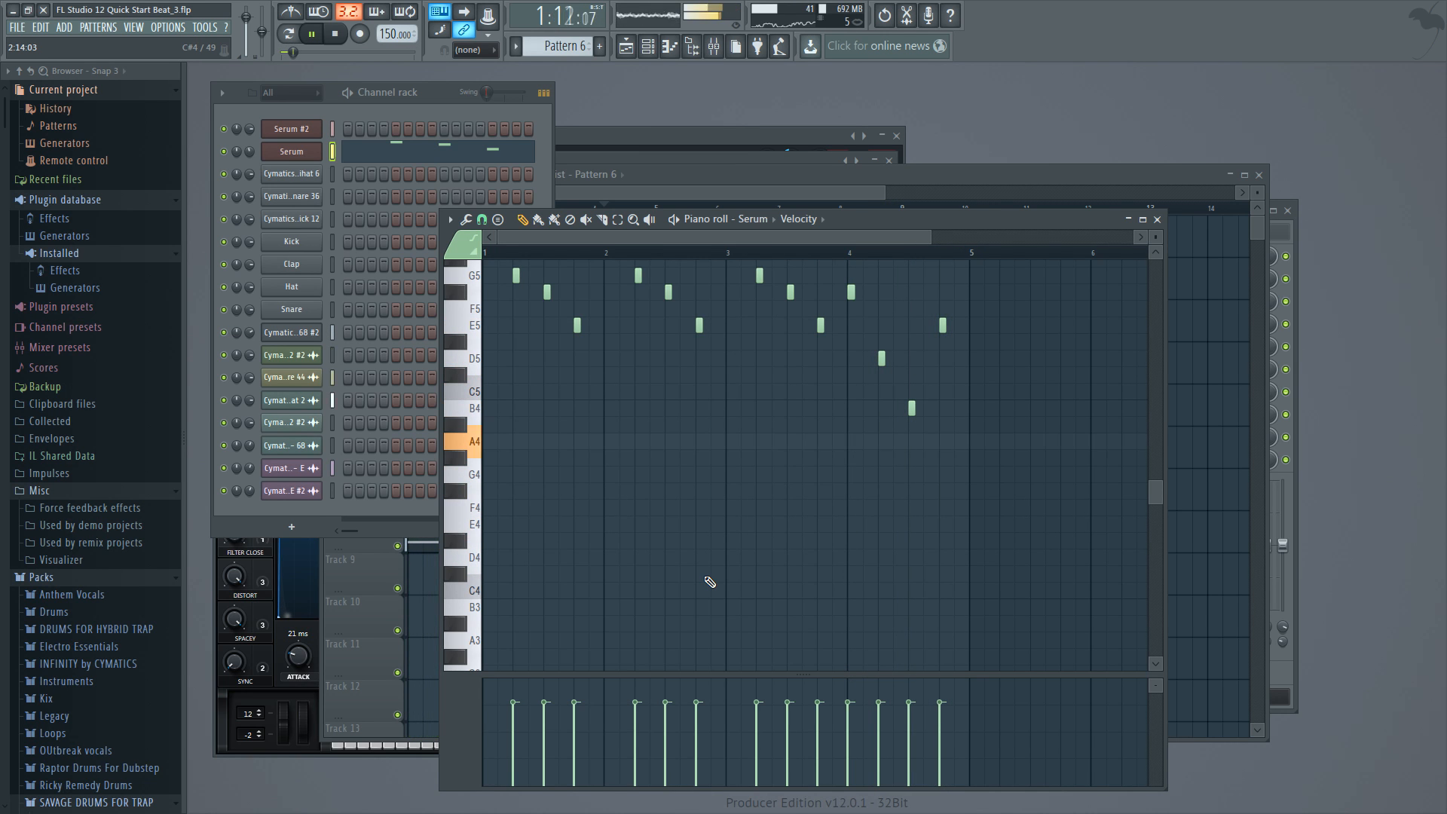
pyautogui.click(758, 177)
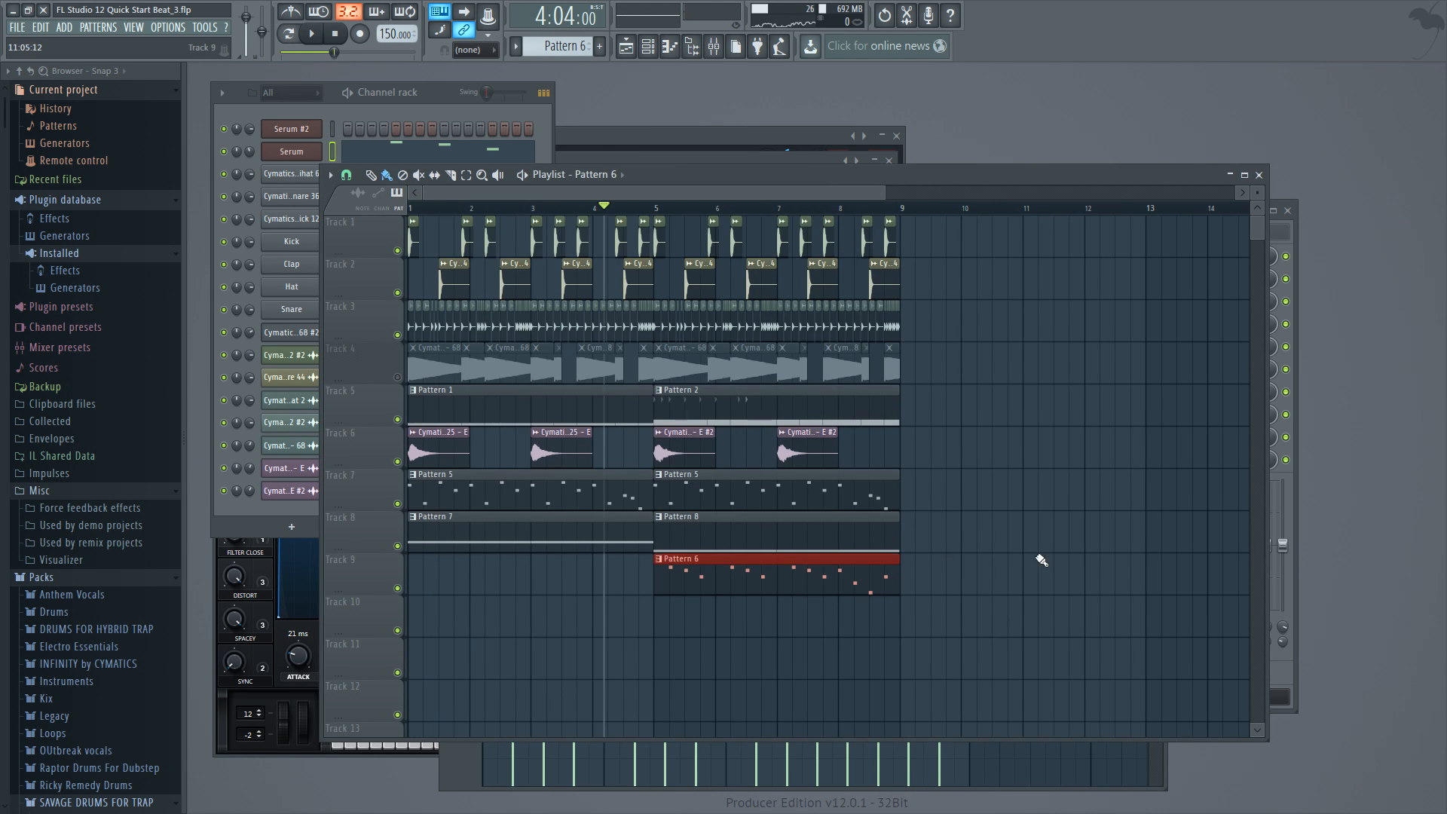